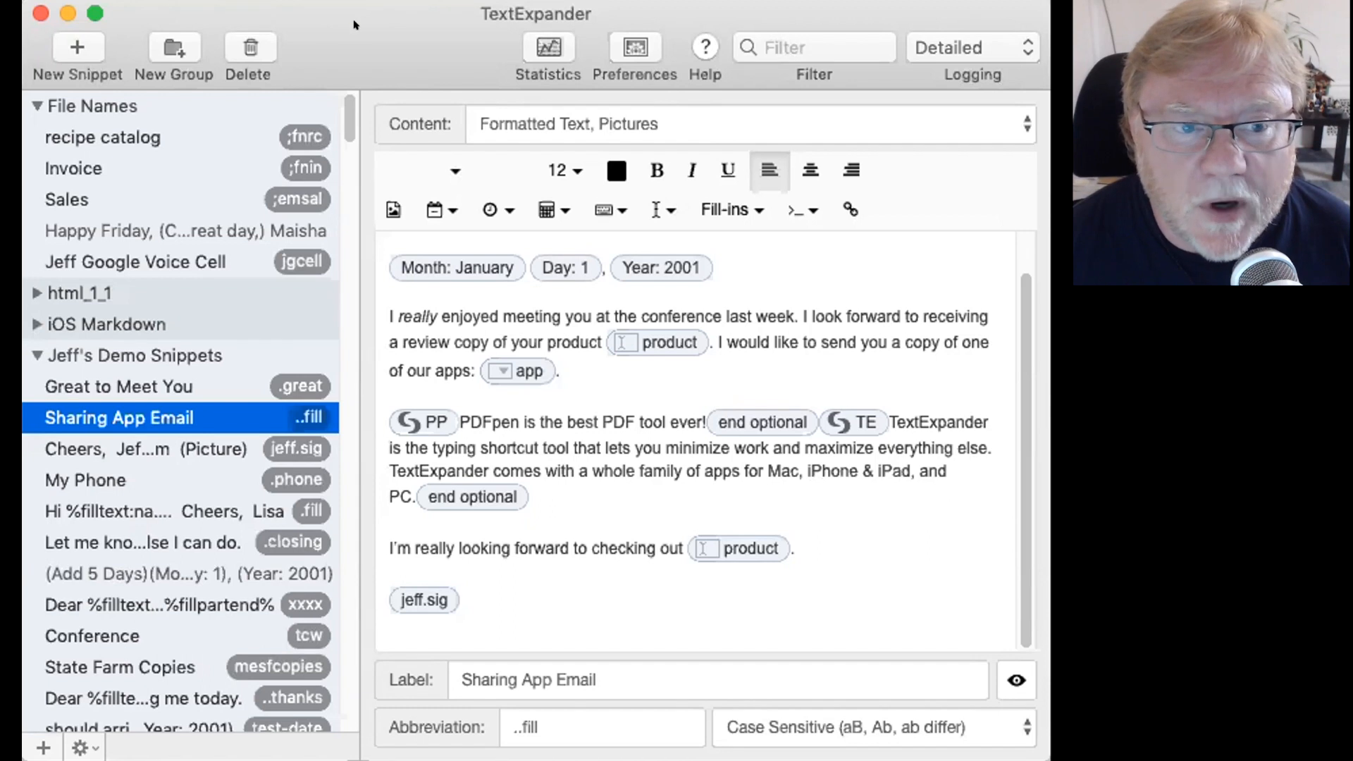
Step: Create a new snippet beginning with "Hi", a single-line fill-in field named "First Name", and a comma
{"action": "left_click", "coordinate": [68, 46]}
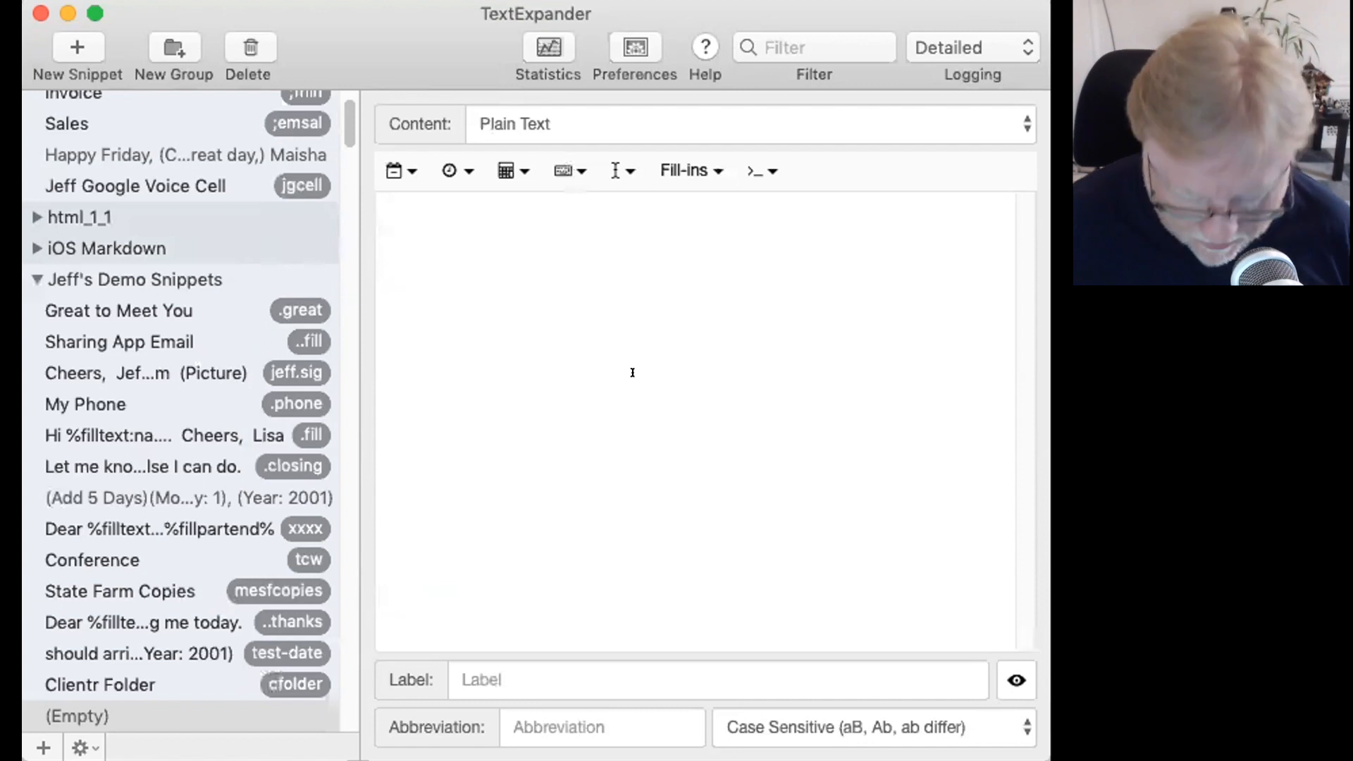
{"action": "type", "text": "Hi"}
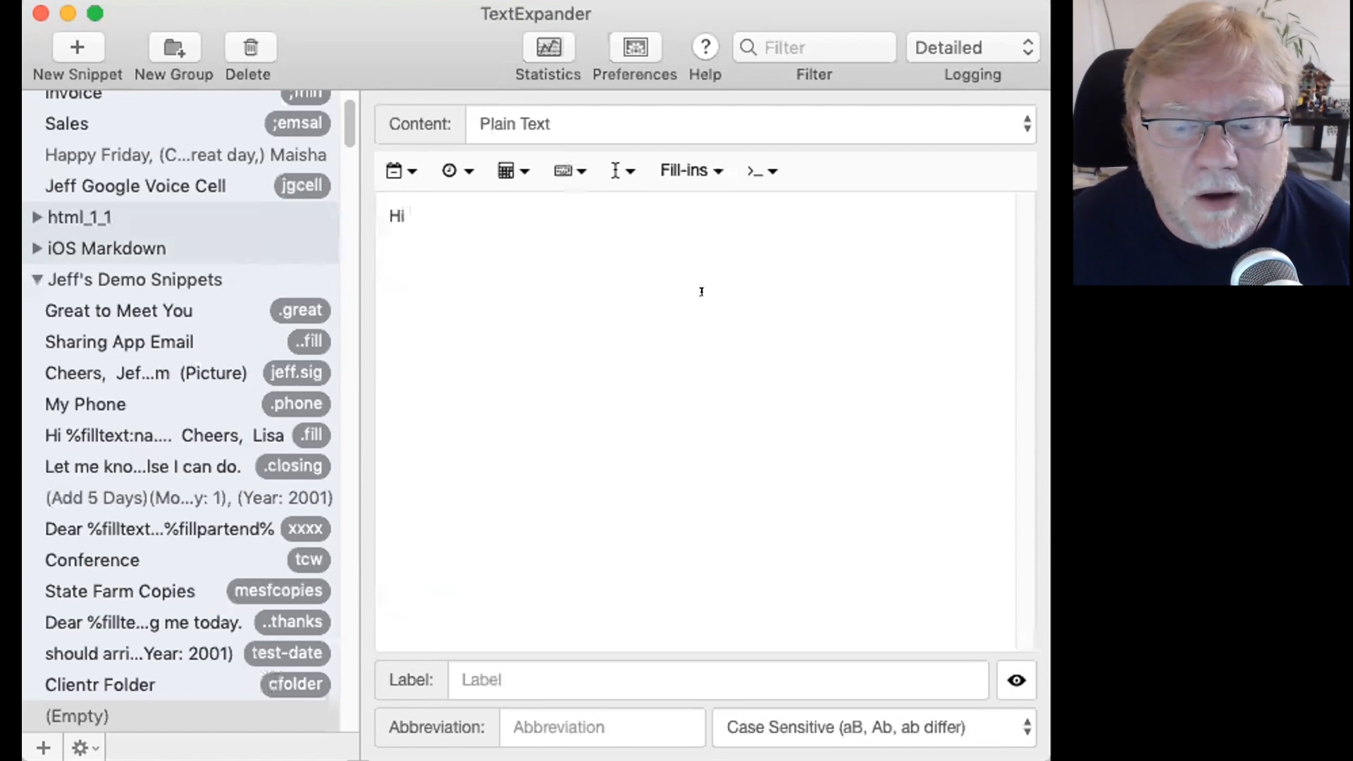
{"action": "left_click", "coordinate": [684, 177]}
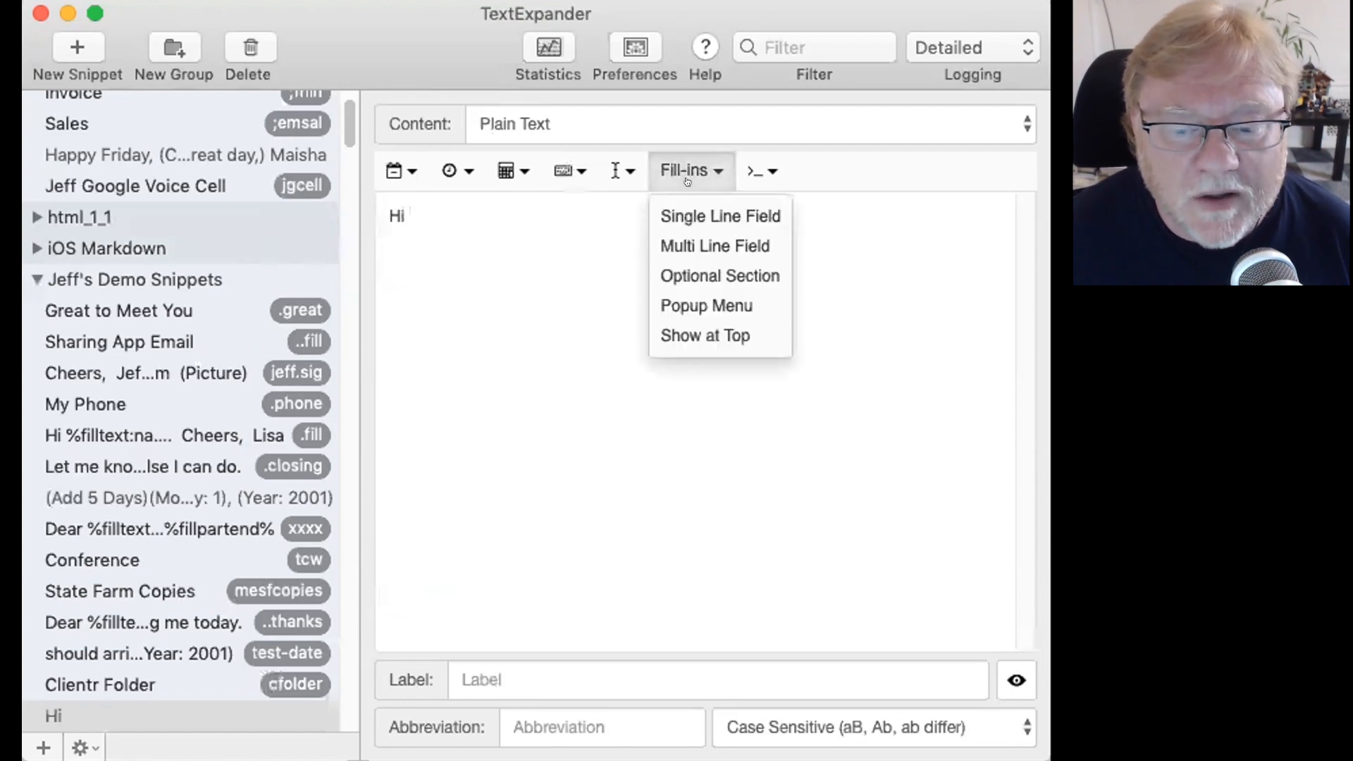
{"action": "left_click", "coordinate": [691, 212]}
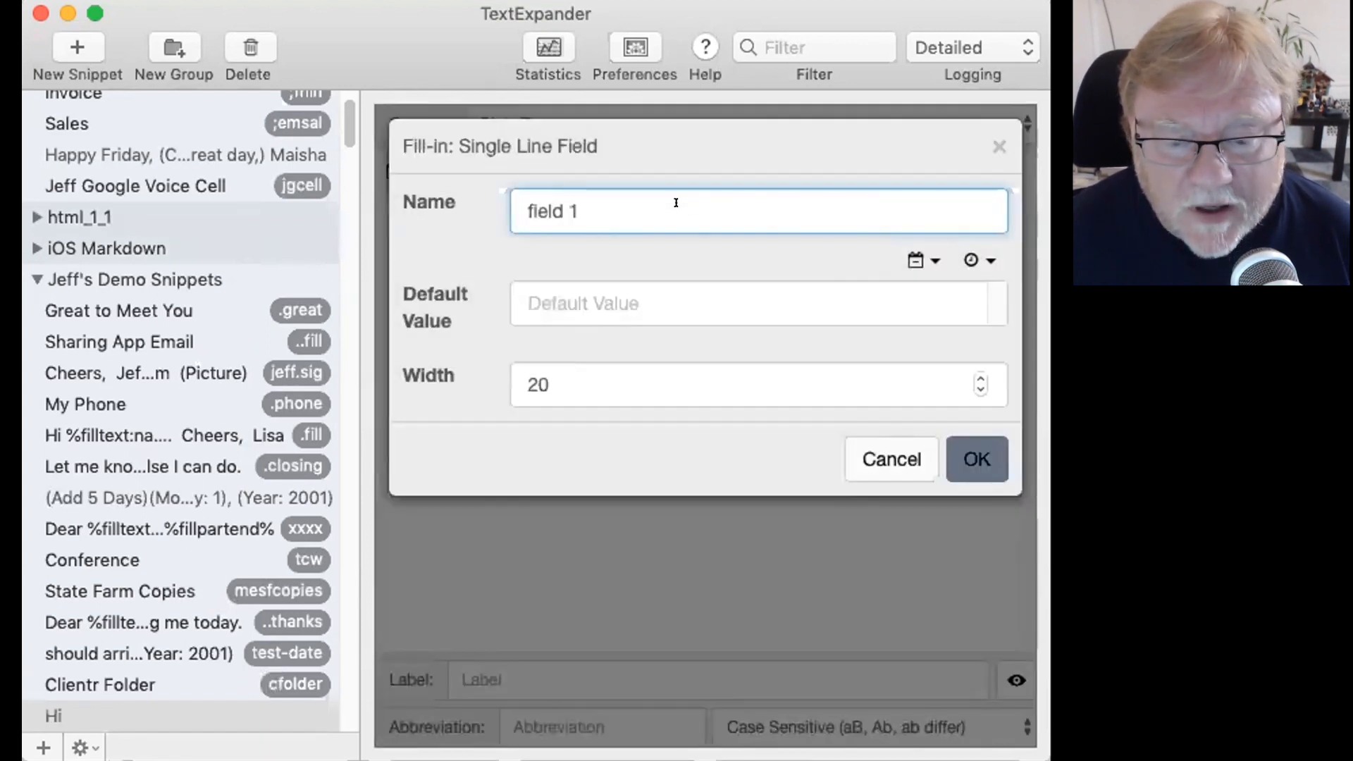
{"action": "key", "text": "super+a"}
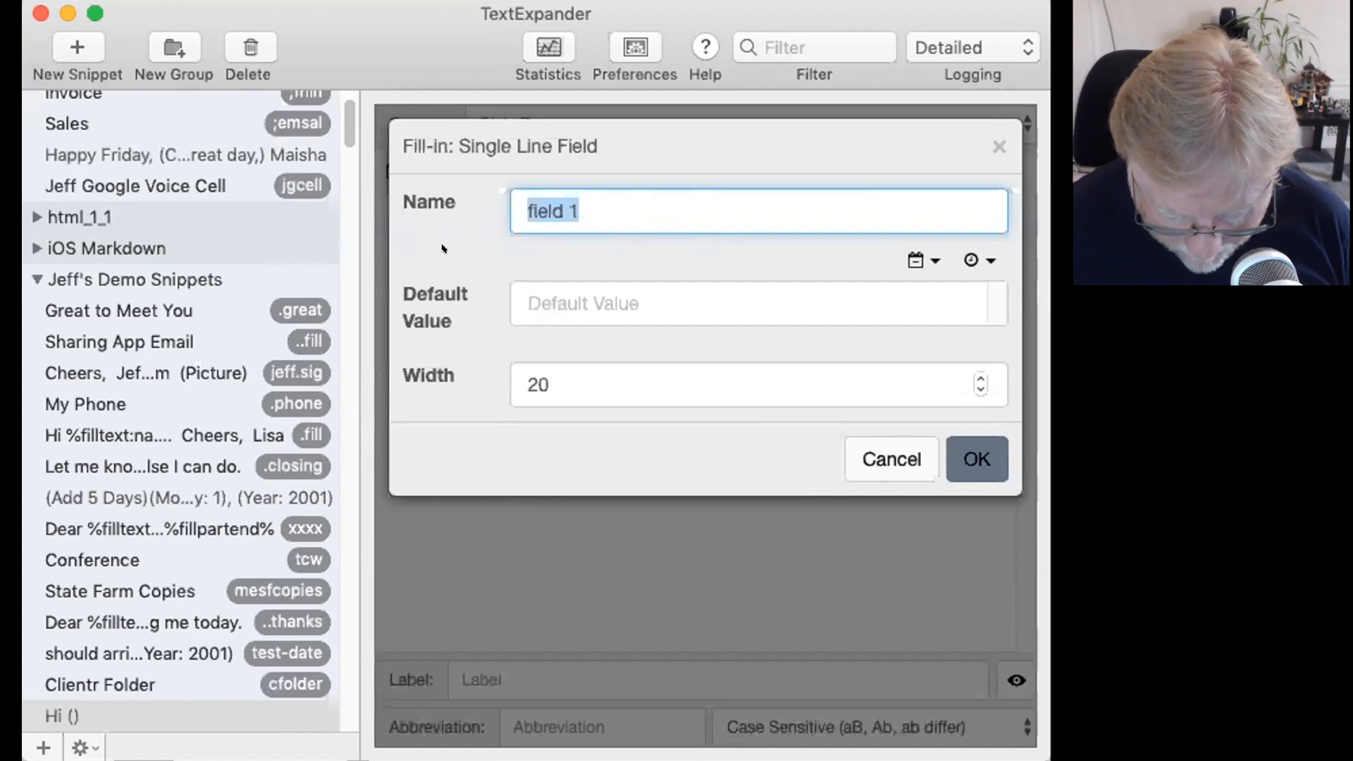
{"action": "type", "text": "First "}
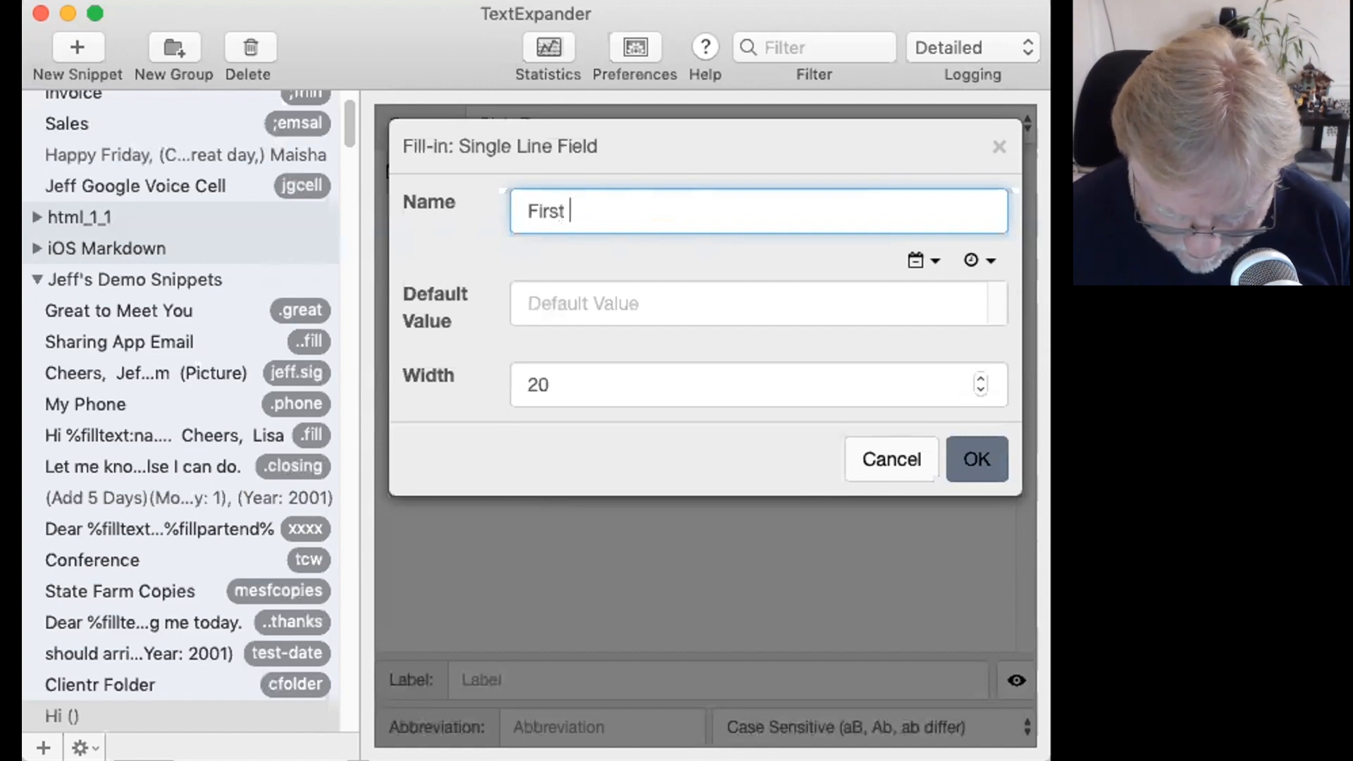
{"action": "type", "text": "Name"}
{"action": "left_click", "coordinate": [983, 444]}
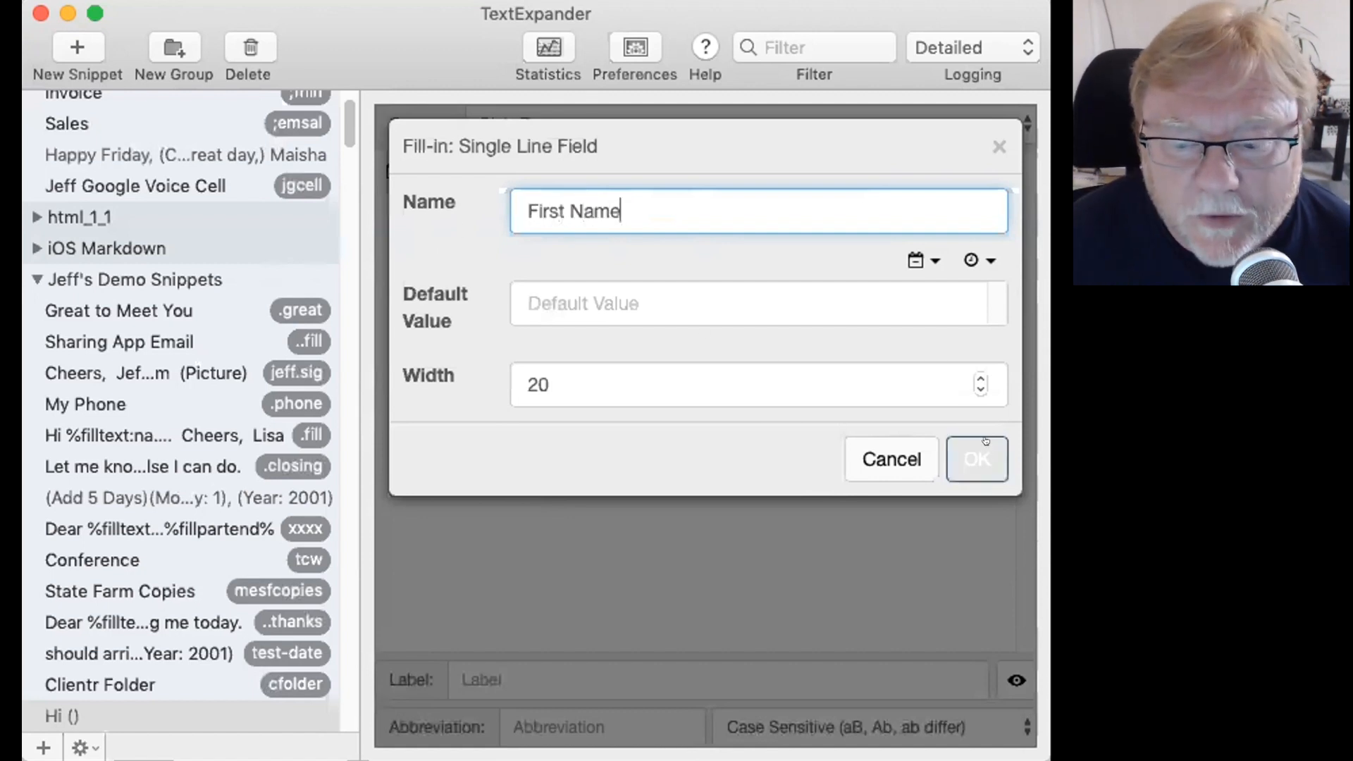
{"action": "type", "text": ","}
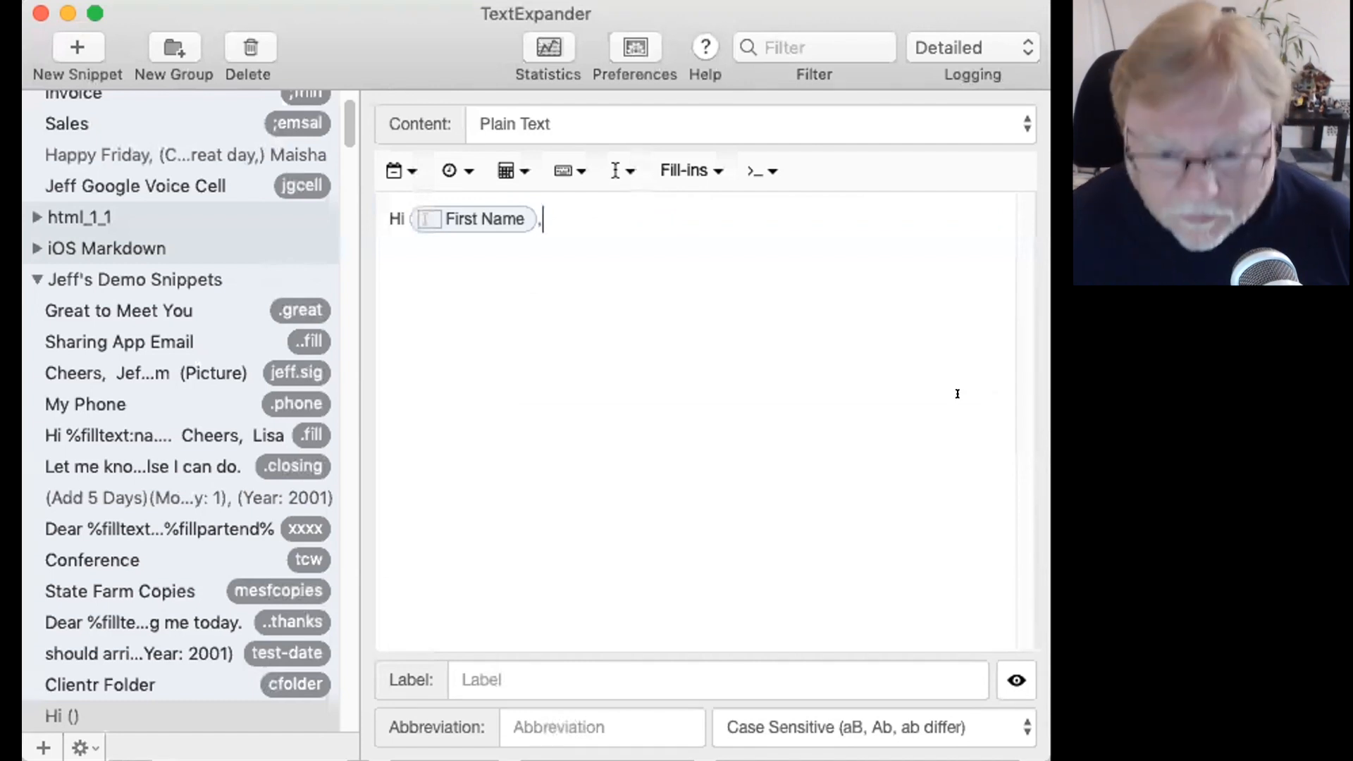
Step: Add a new paragraph reading "It was great to" and start a popup menu fill-in named "Greeting" after it
{"action": "key", "text": "Return"}
{"action": "key", "text": "Return"}
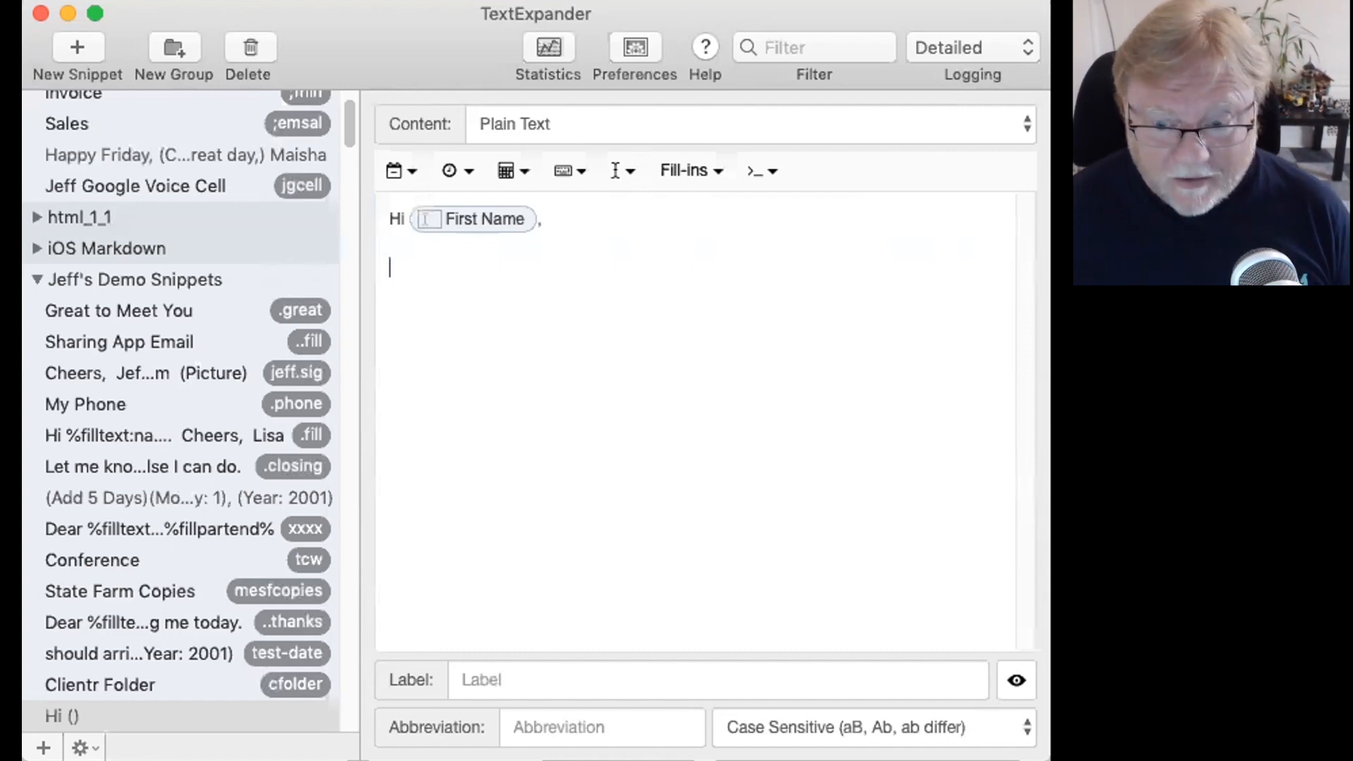
{"action": "type", "text": "It "}
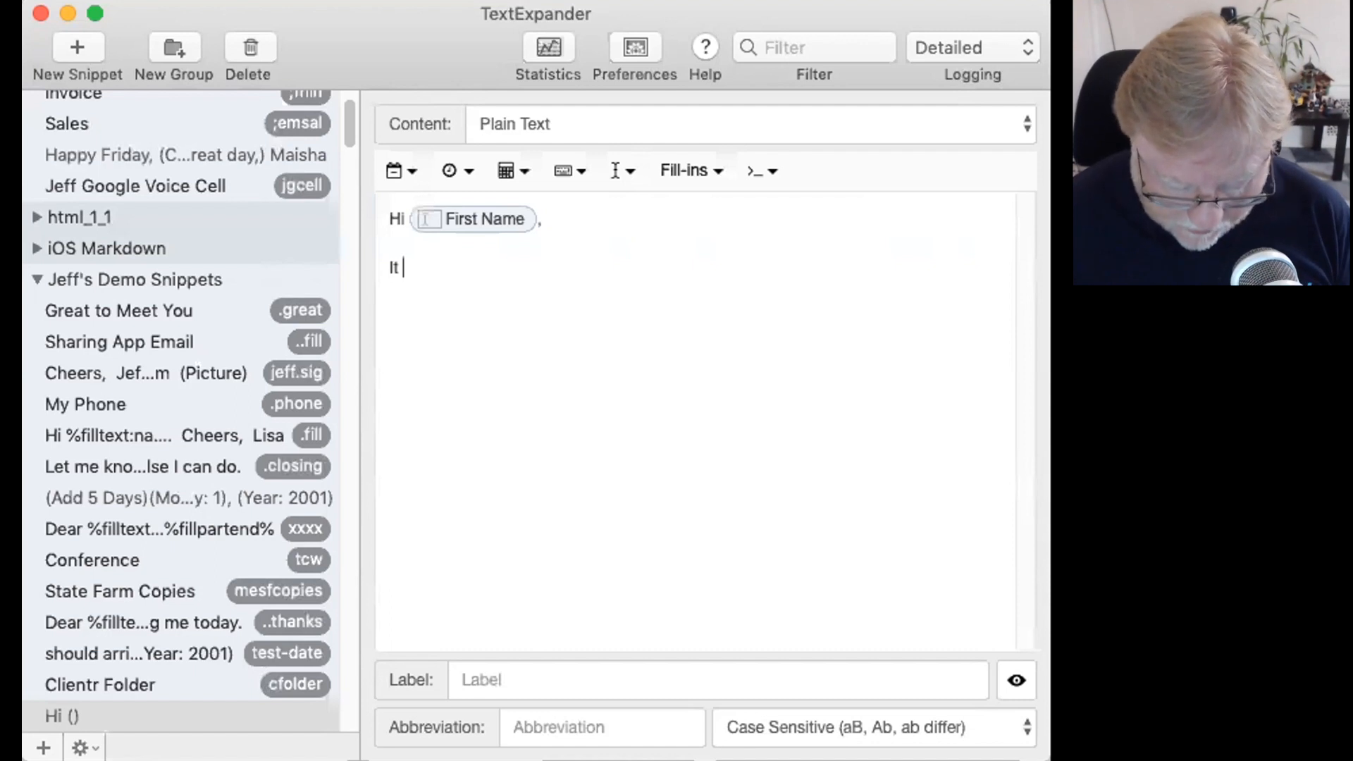
{"action": "type", "text": "was great to"}
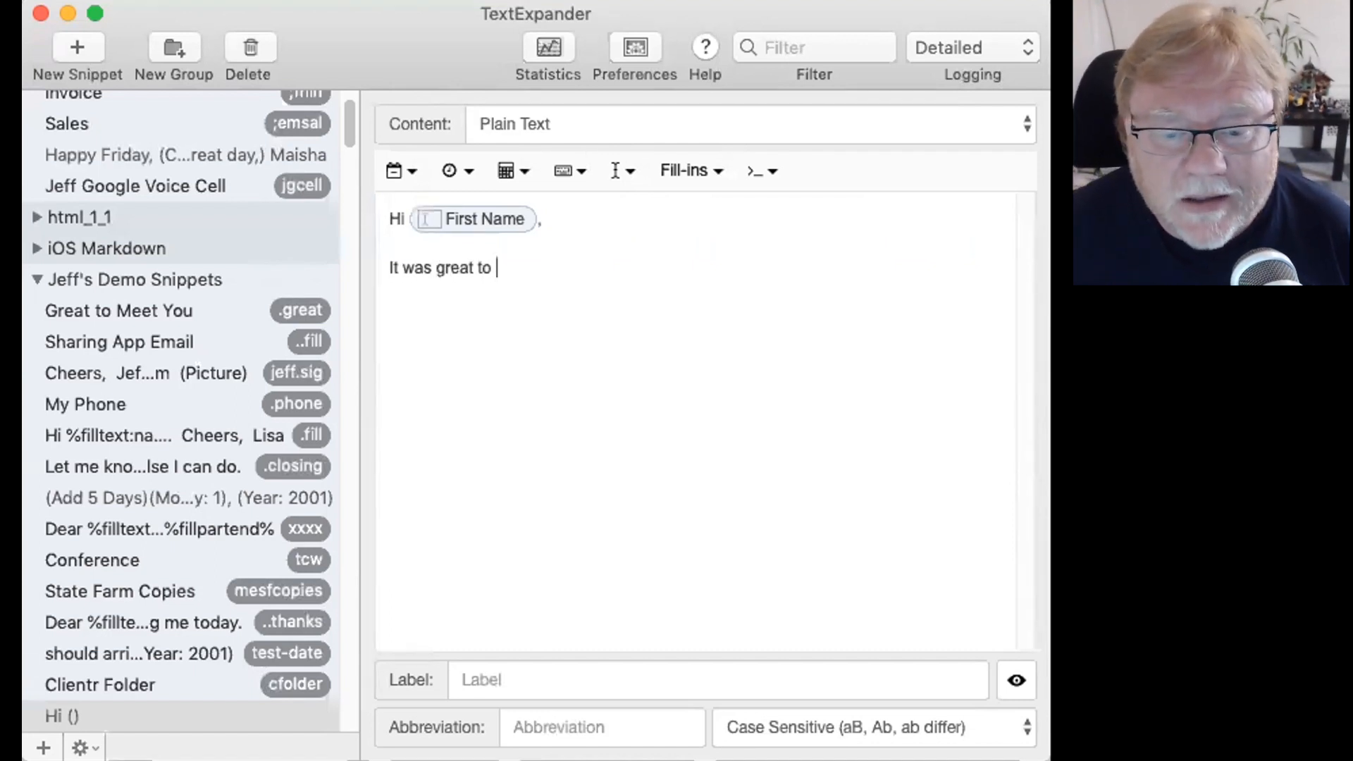
{"action": "left_click", "coordinate": [683, 166]}
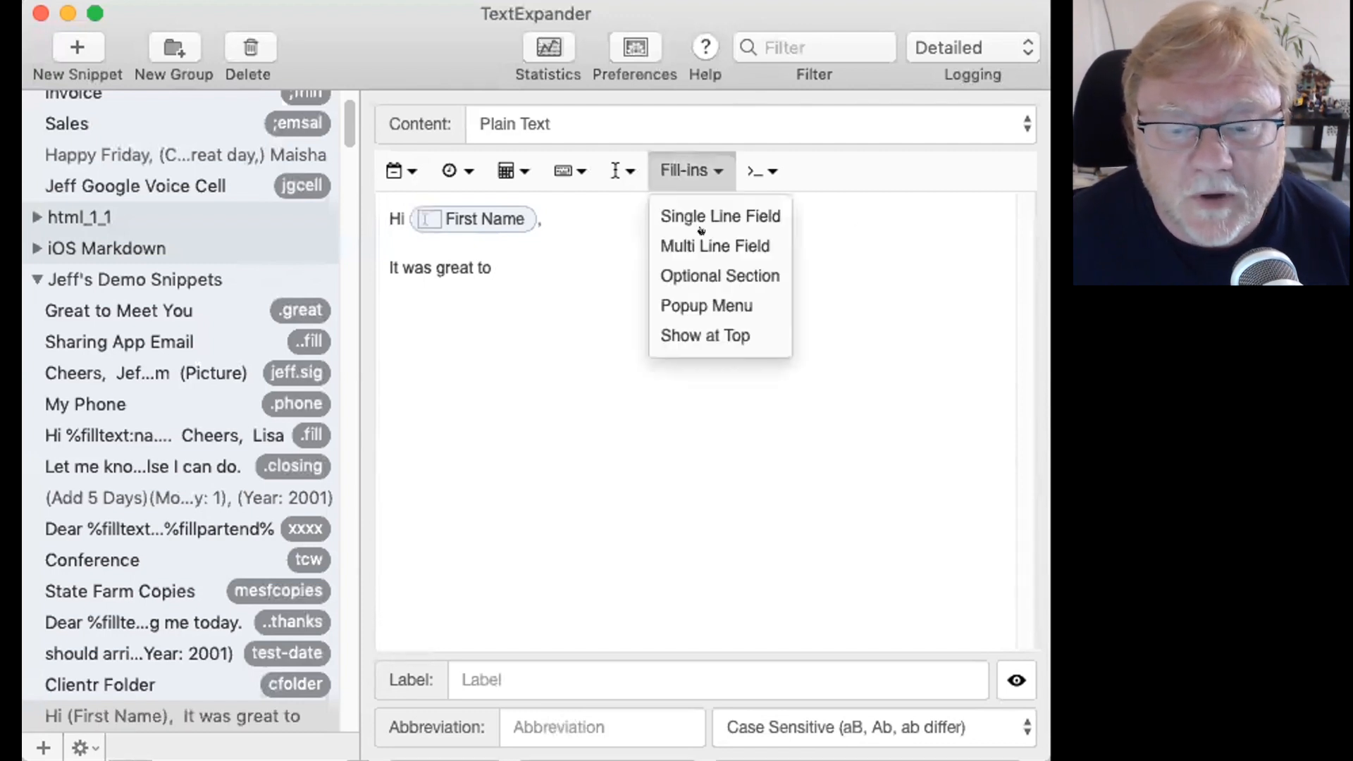
{"action": "left_click", "coordinate": [681, 296]}
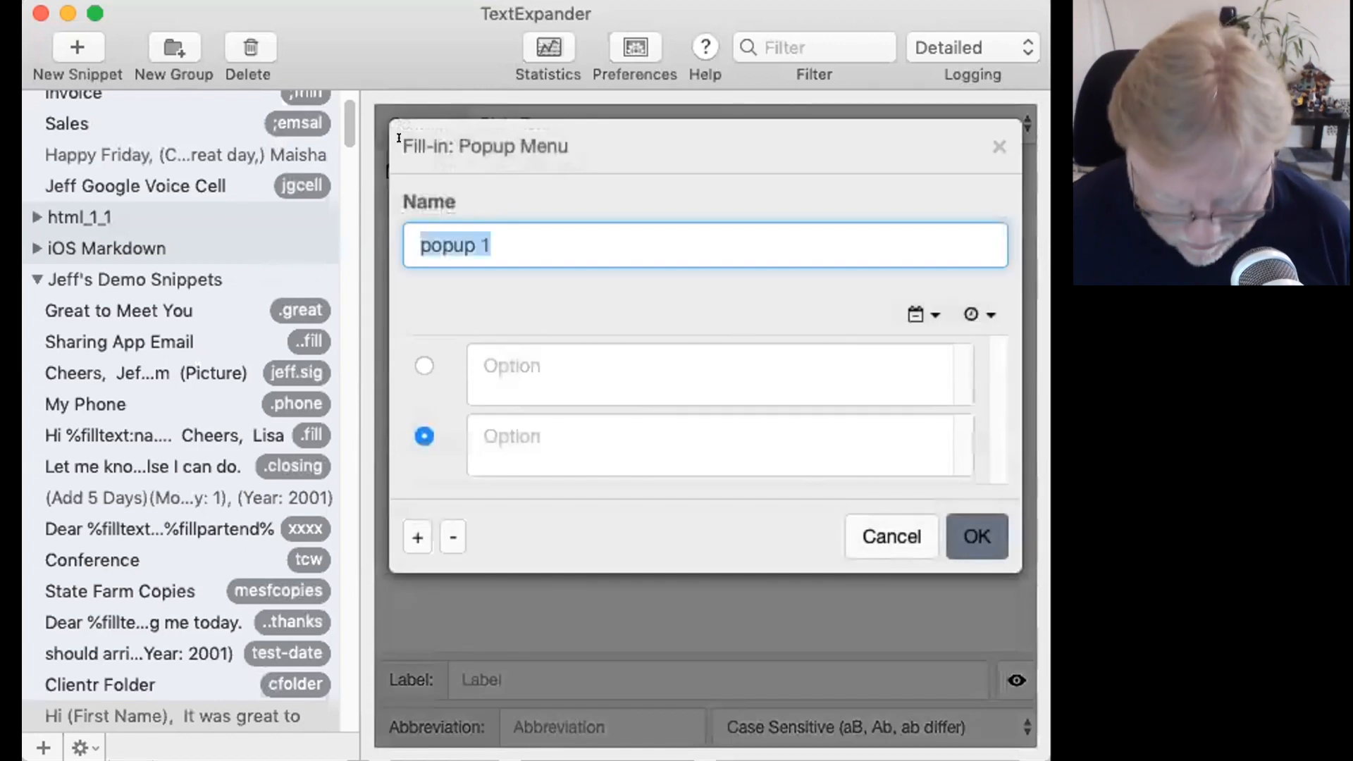
{"action": "type", "text": "Greeting"}
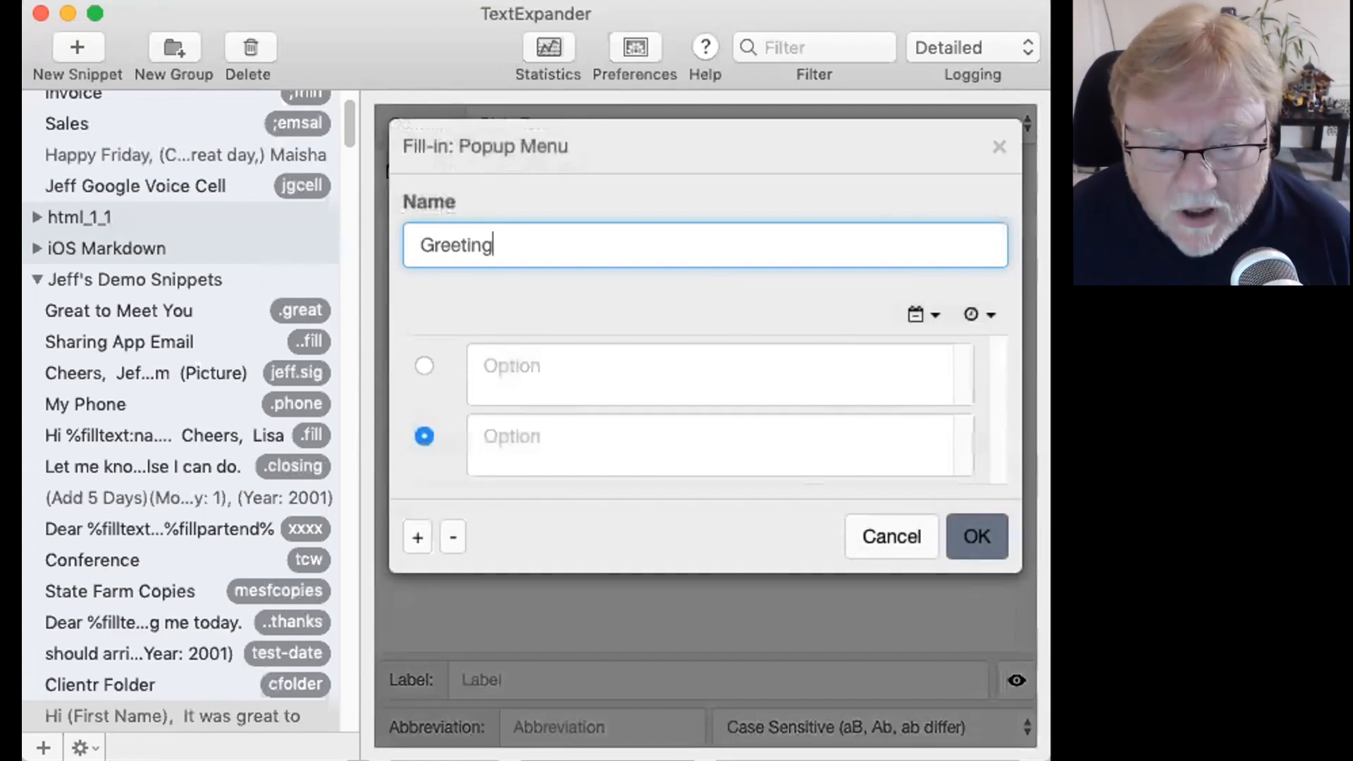
Step: Fill in the Greeting popup's first two options as "meet you" and "see you"
{"action": "left_click", "coordinate": [543, 356]}
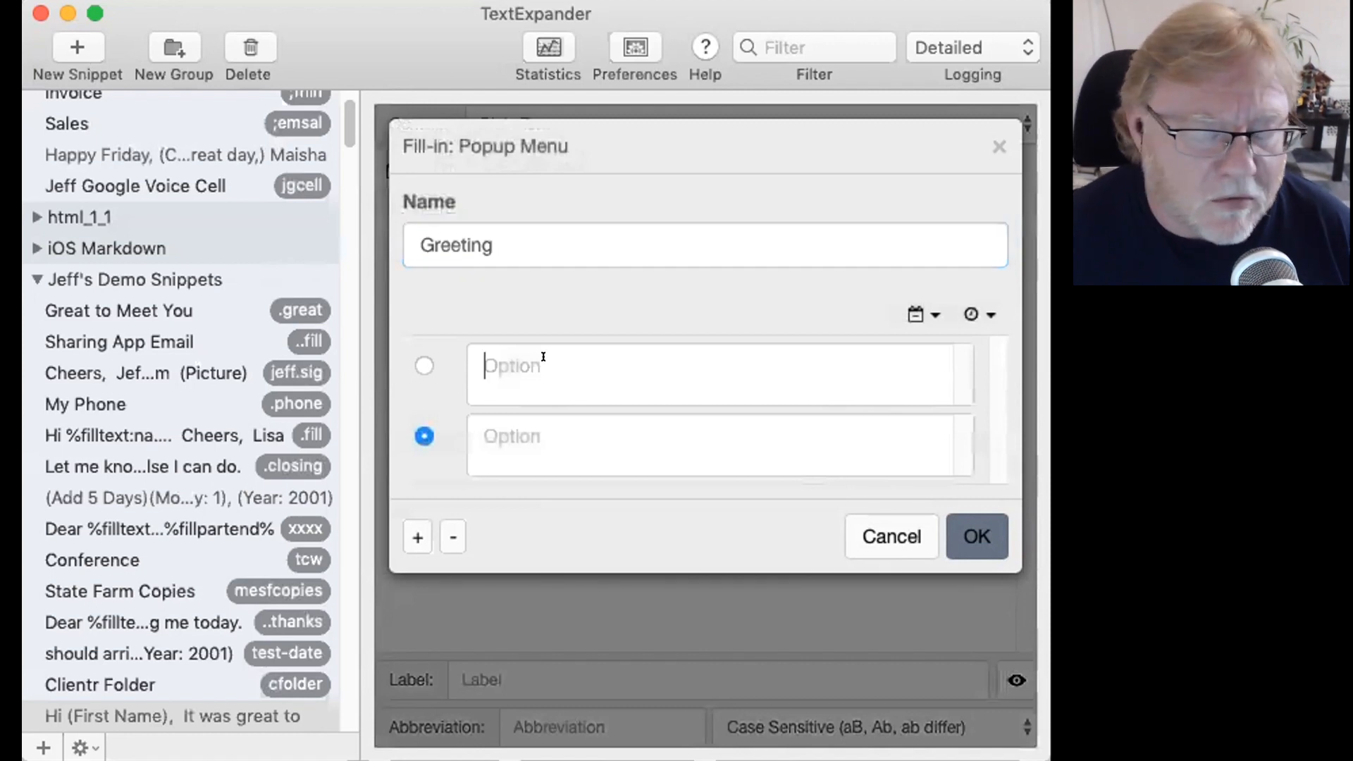
{"action": "type", "text": "meet"}
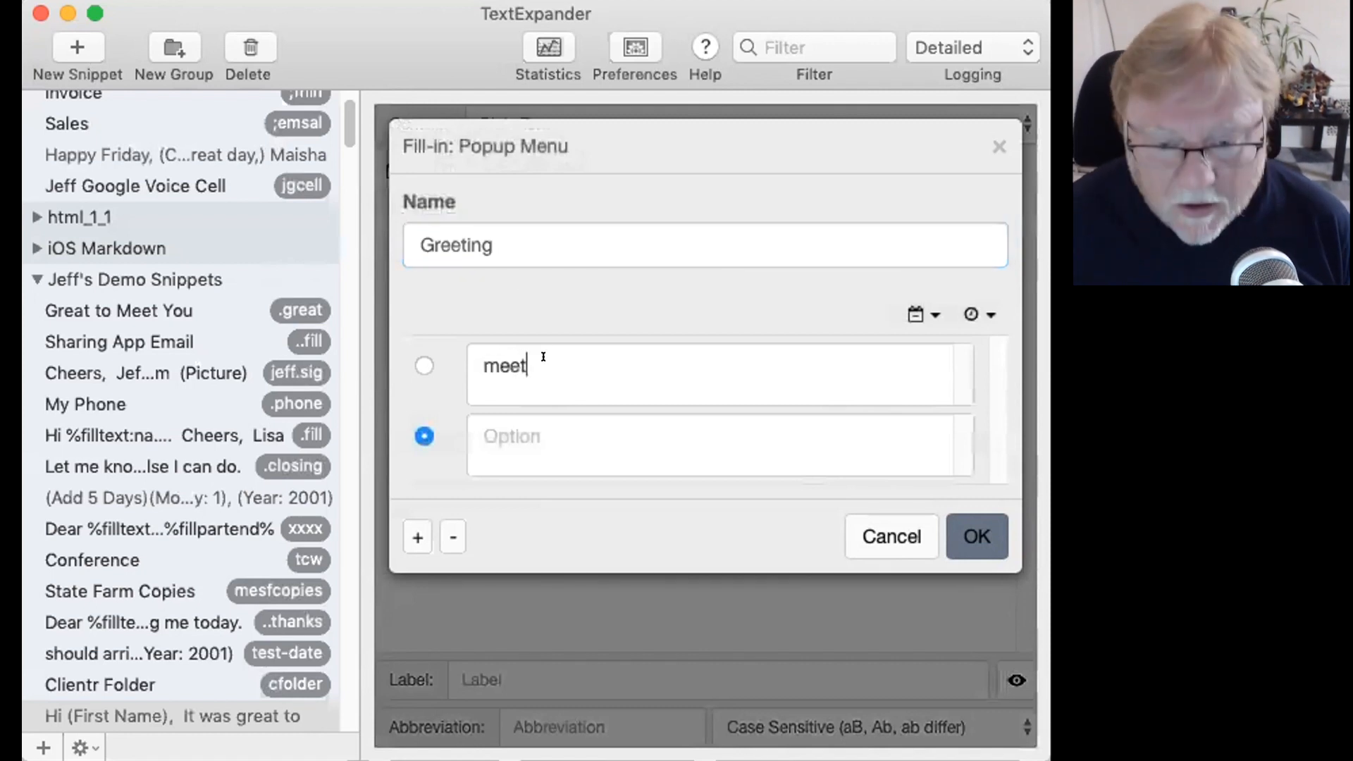
{"action": "left_click", "coordinate": [528, 441]}
{"action": "type", "text": "se"}
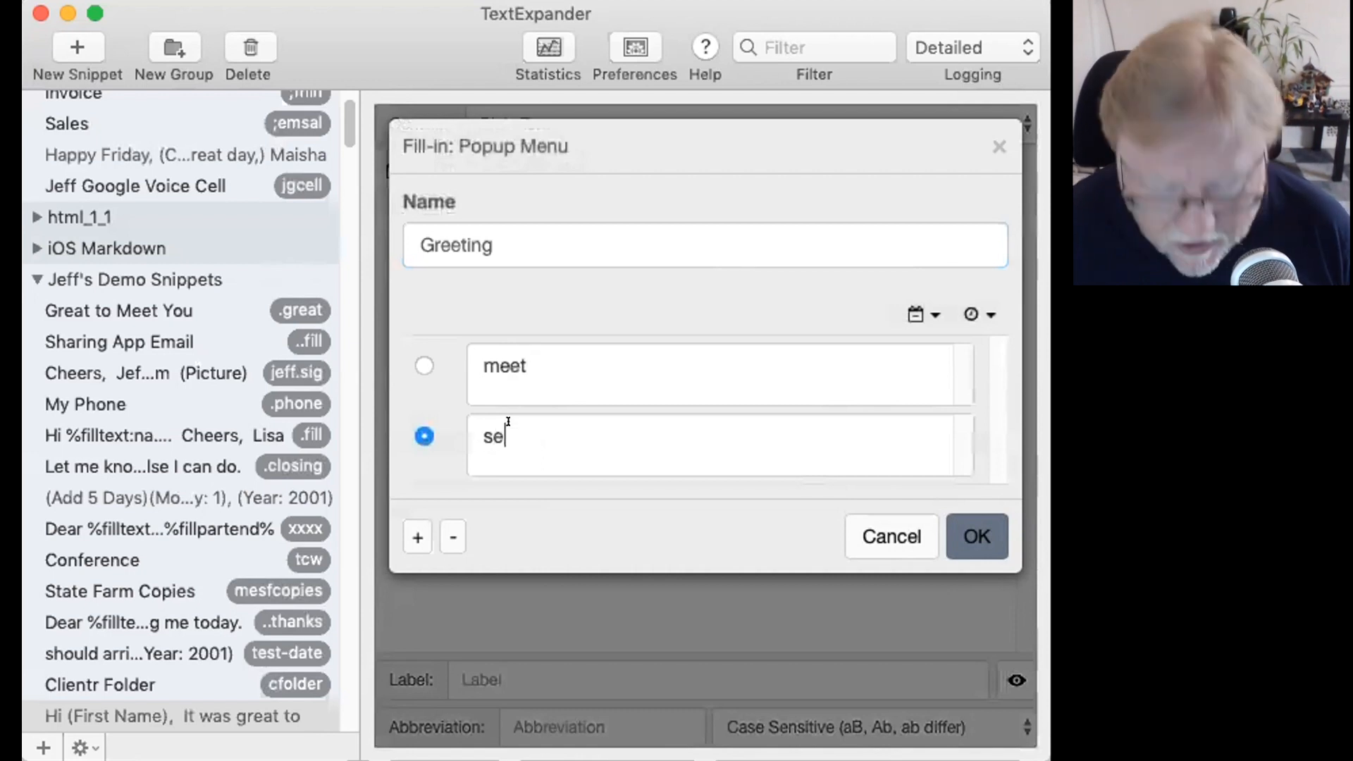
{"action": "type", "text": "e"}
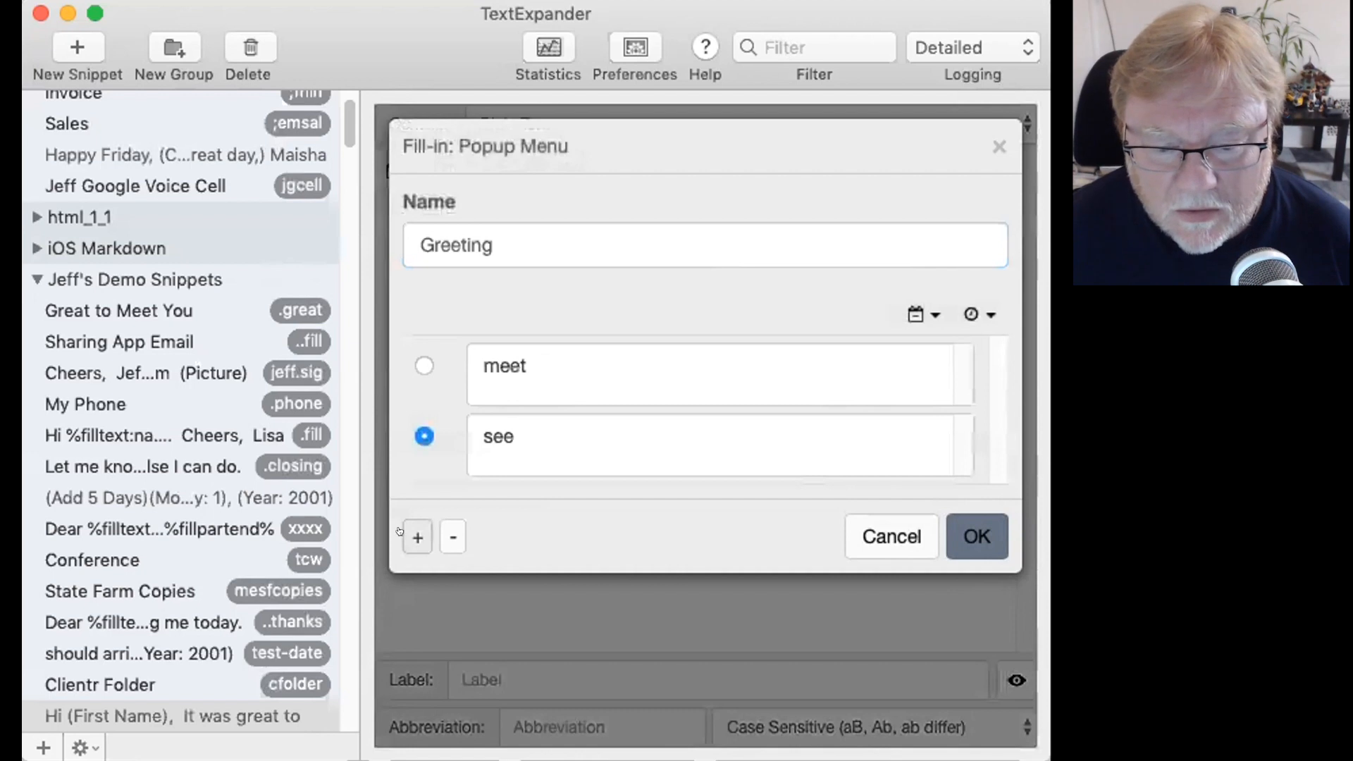
{"action": "left_click", "coordinate": [587, 353]}
{"action": "type", "text": "yo"}
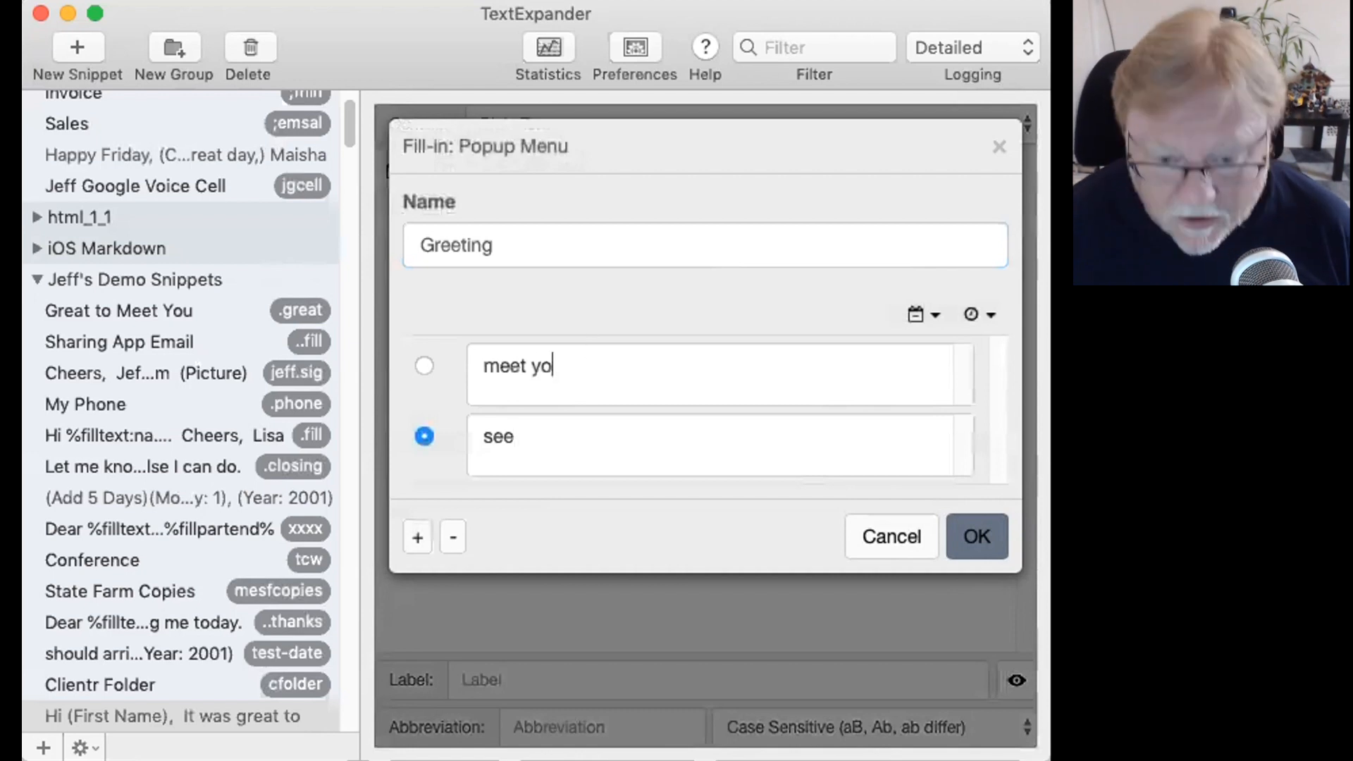
{"action": "type", "text": "u"}
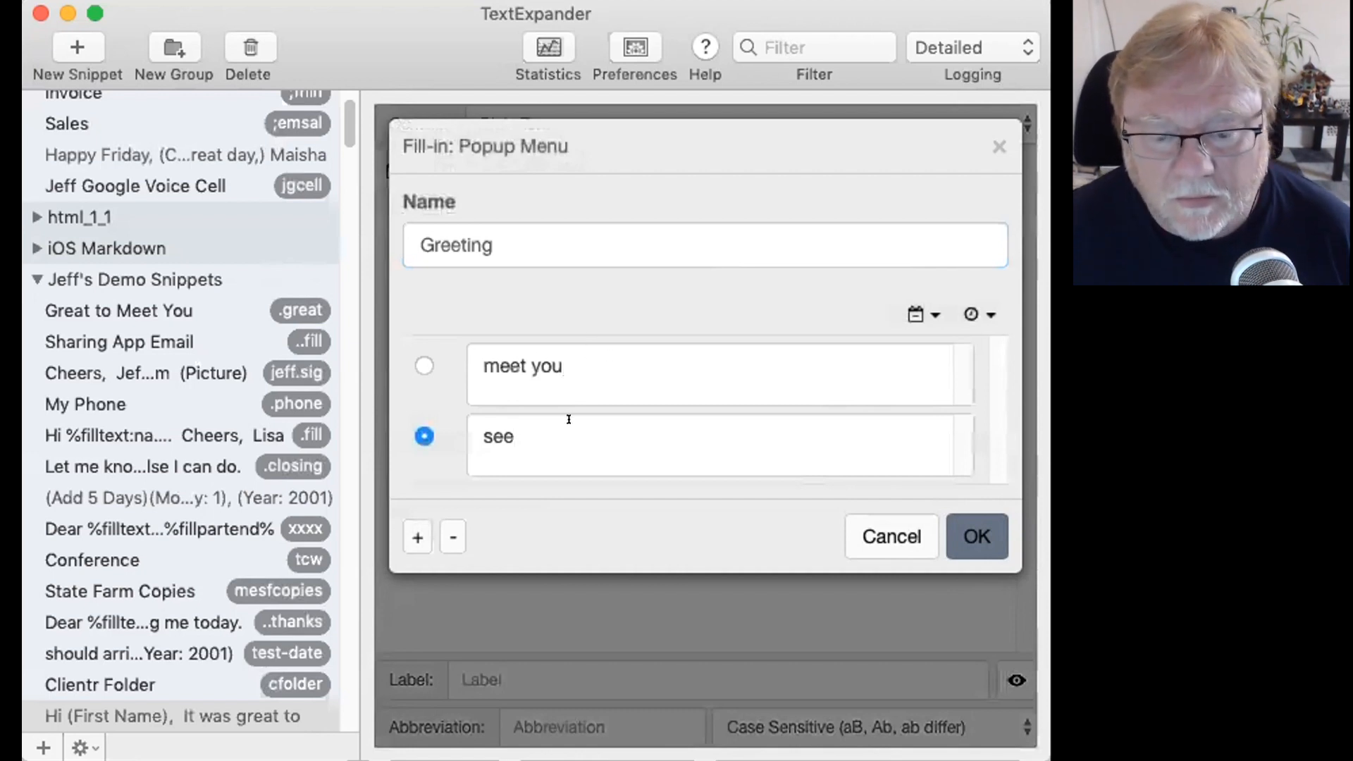
{"action": "left_click", "coordinate": [544, 421]}
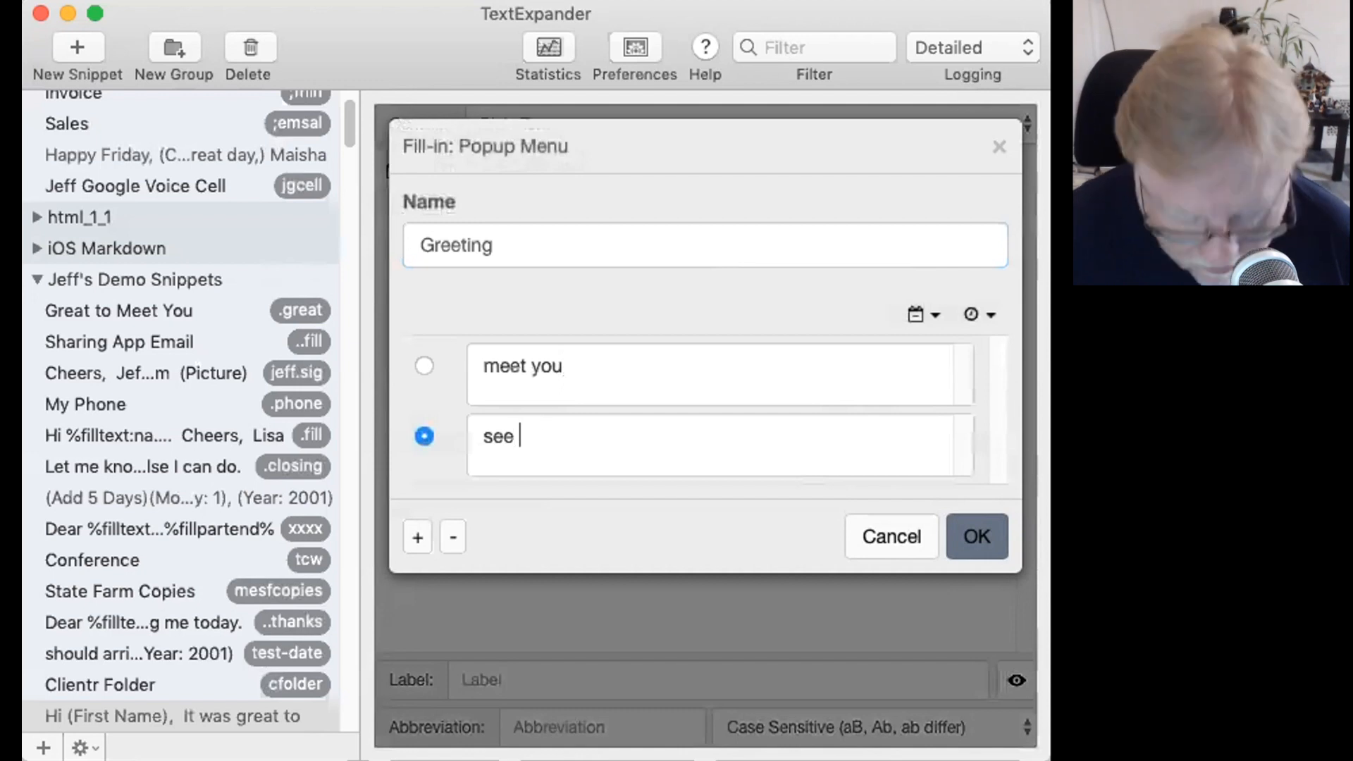
{"action": "type", "text": "you"}
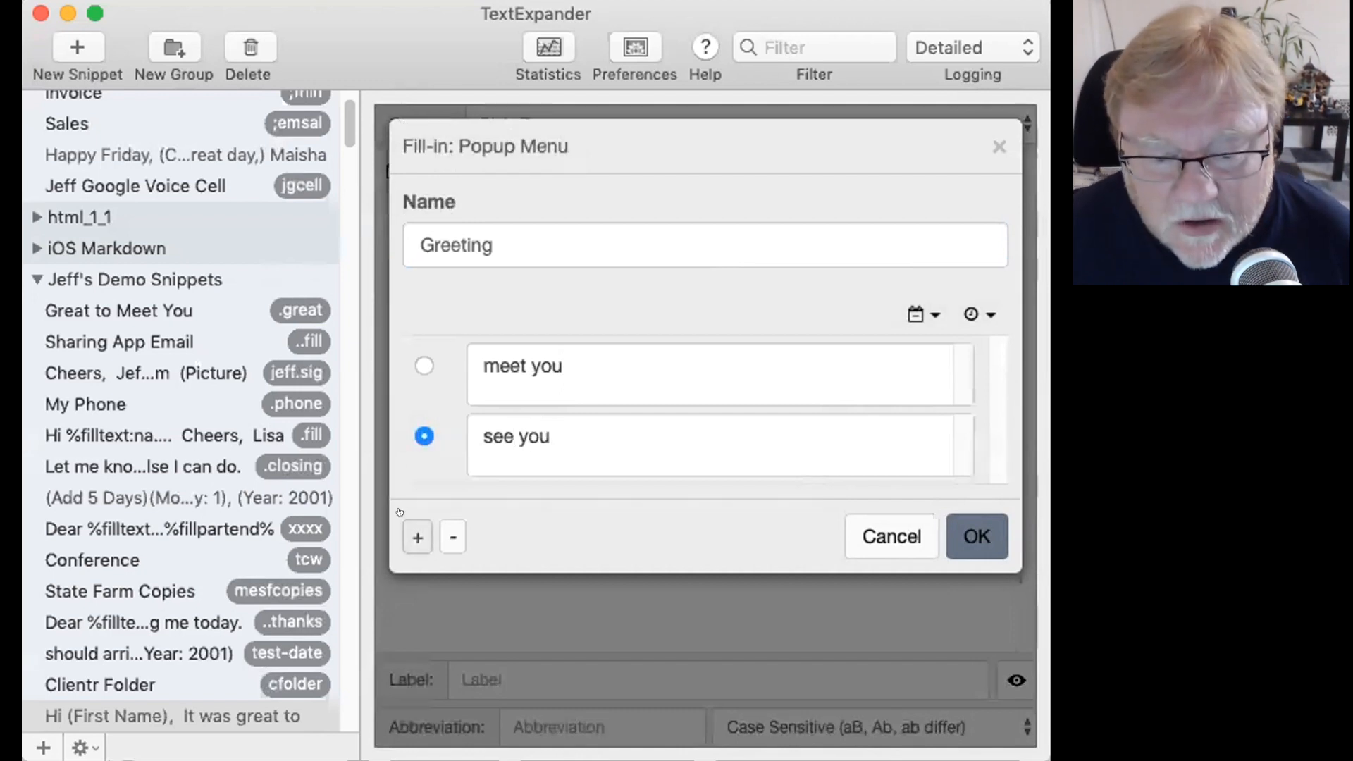
Step: Add a third option "chat" to the Greeting popup and insert the popup into the snippet
{"action": "left_click", "coordinate": [416, 537]}
{"action": "left_click", "coordinate": [547, 505]}
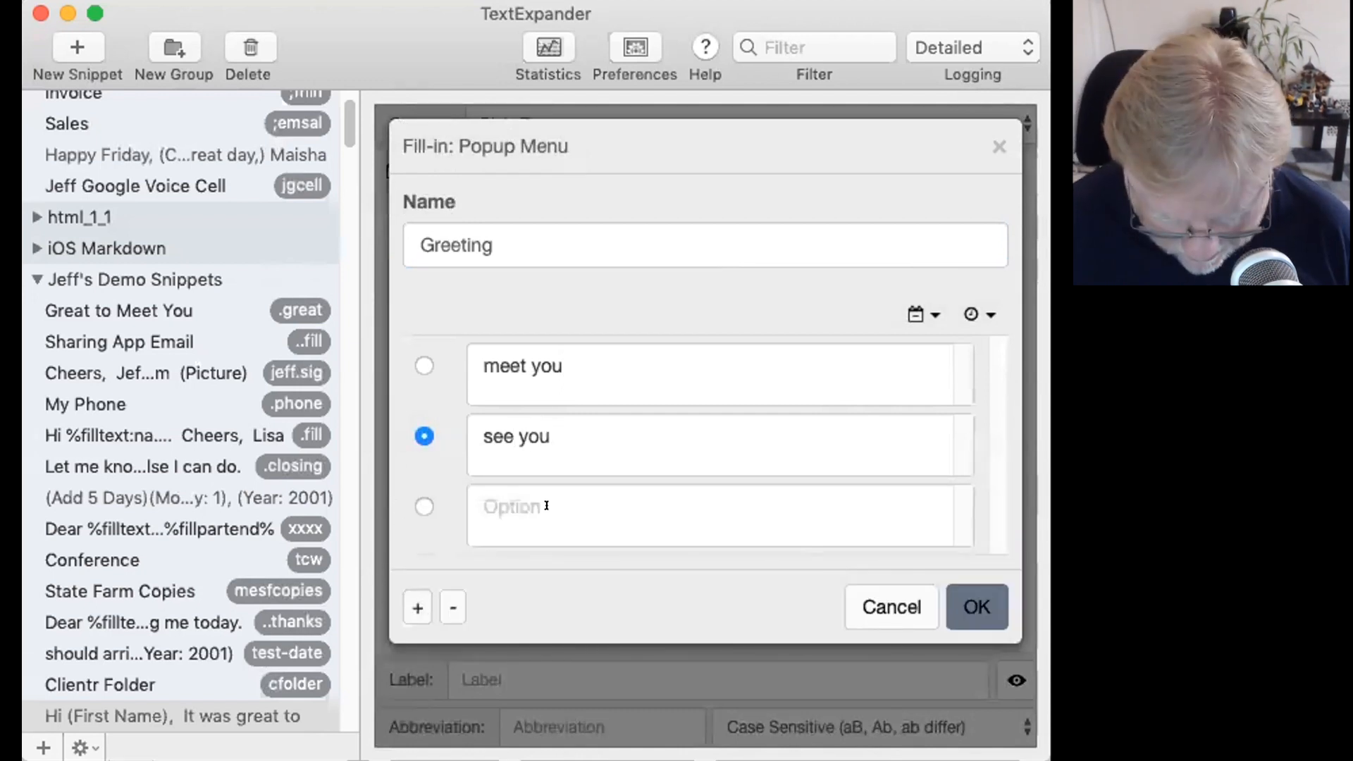
{"action": "type", "text": "chat"}
{"action": "left_click", "coordinate": [986, 596]}
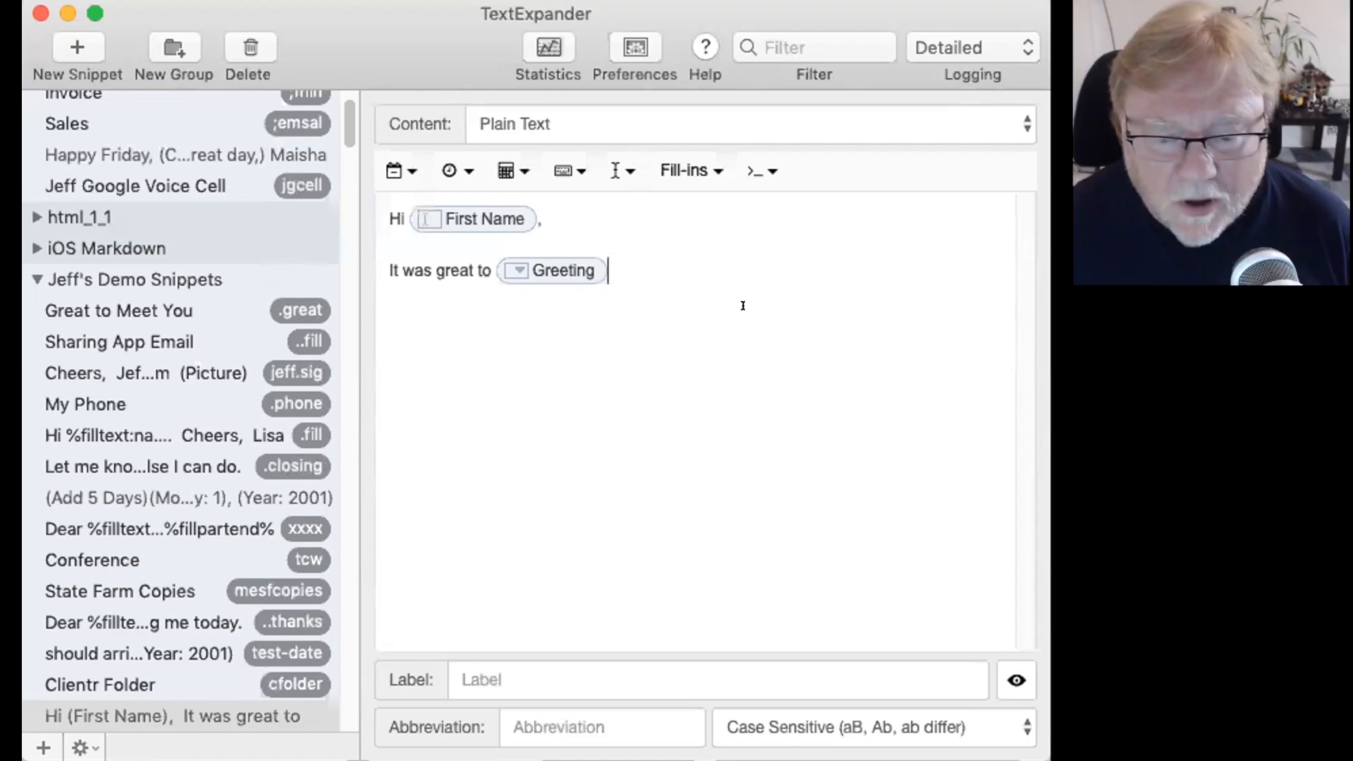
Step: Finish the sentence after the Greeting popup with "today."
{"action": "type", "text": "."}
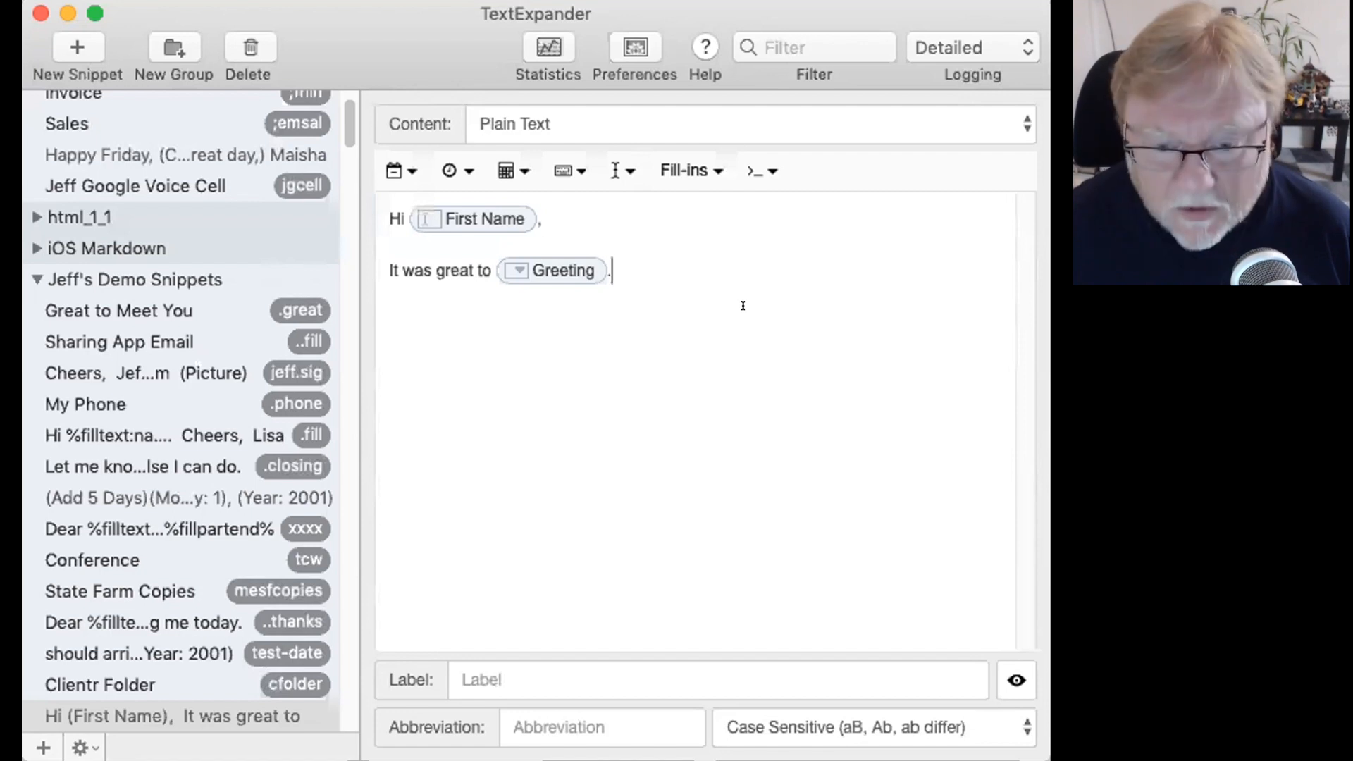
{"action": "key", "text": "BackSpace"}
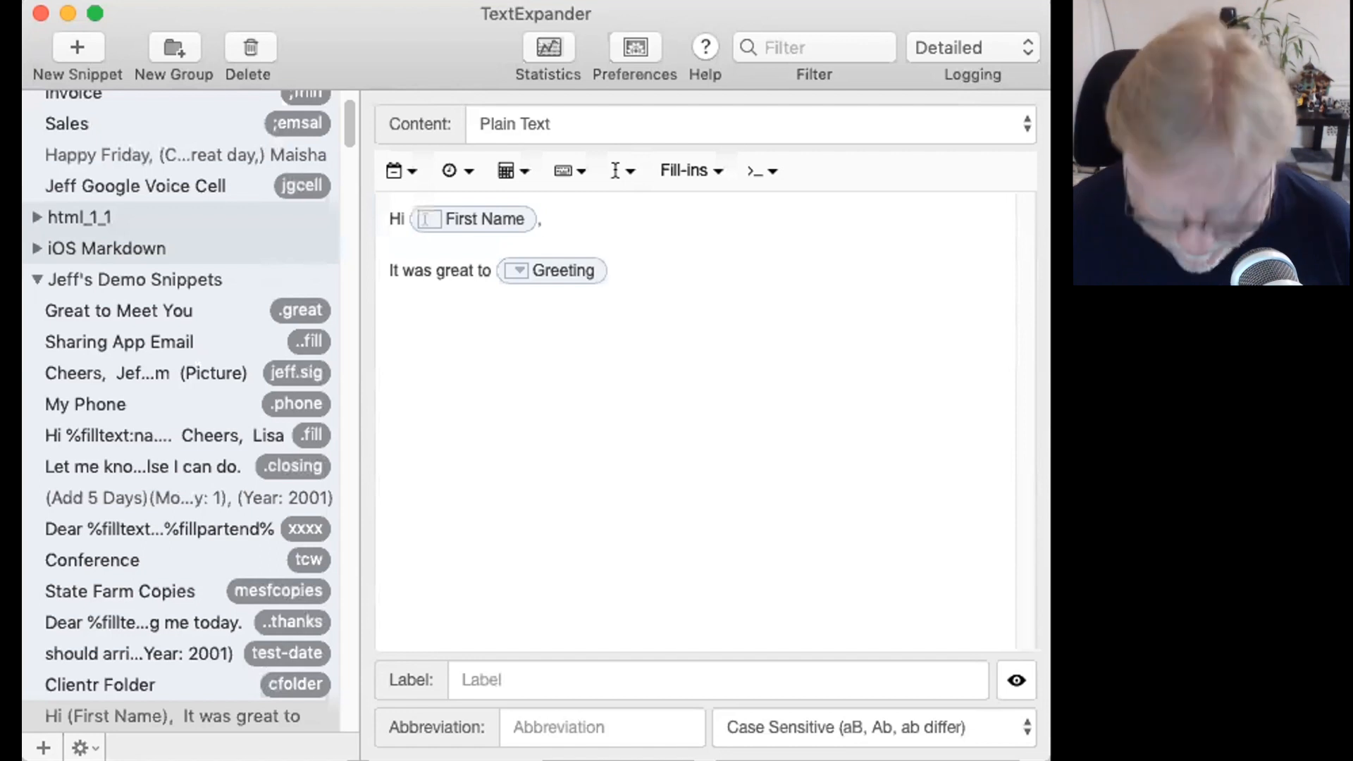
{"action": "type", "text": "today."}
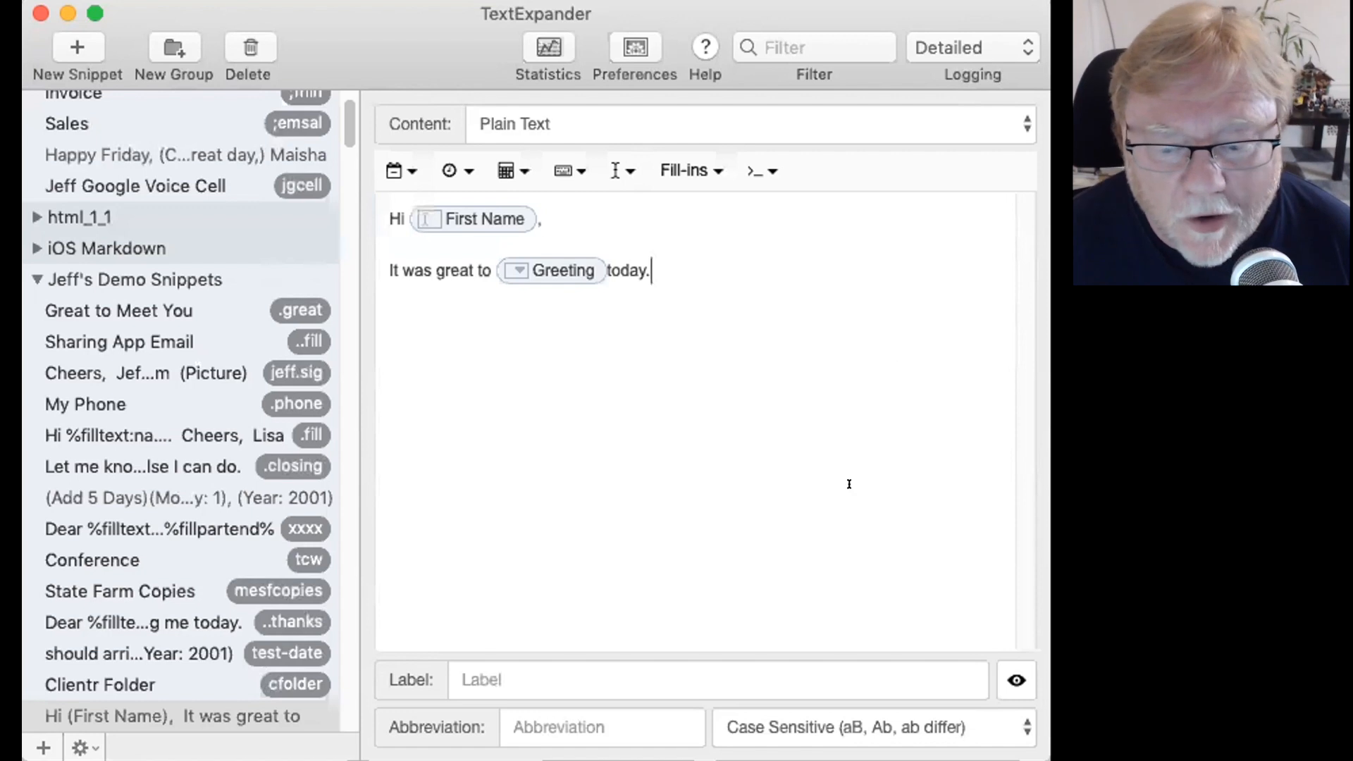
Step: Set the snippet's abbreviation to "..chuck", preview the snippet, and return to its content
{"action": "left_click", "coordinate": [568, 718]}
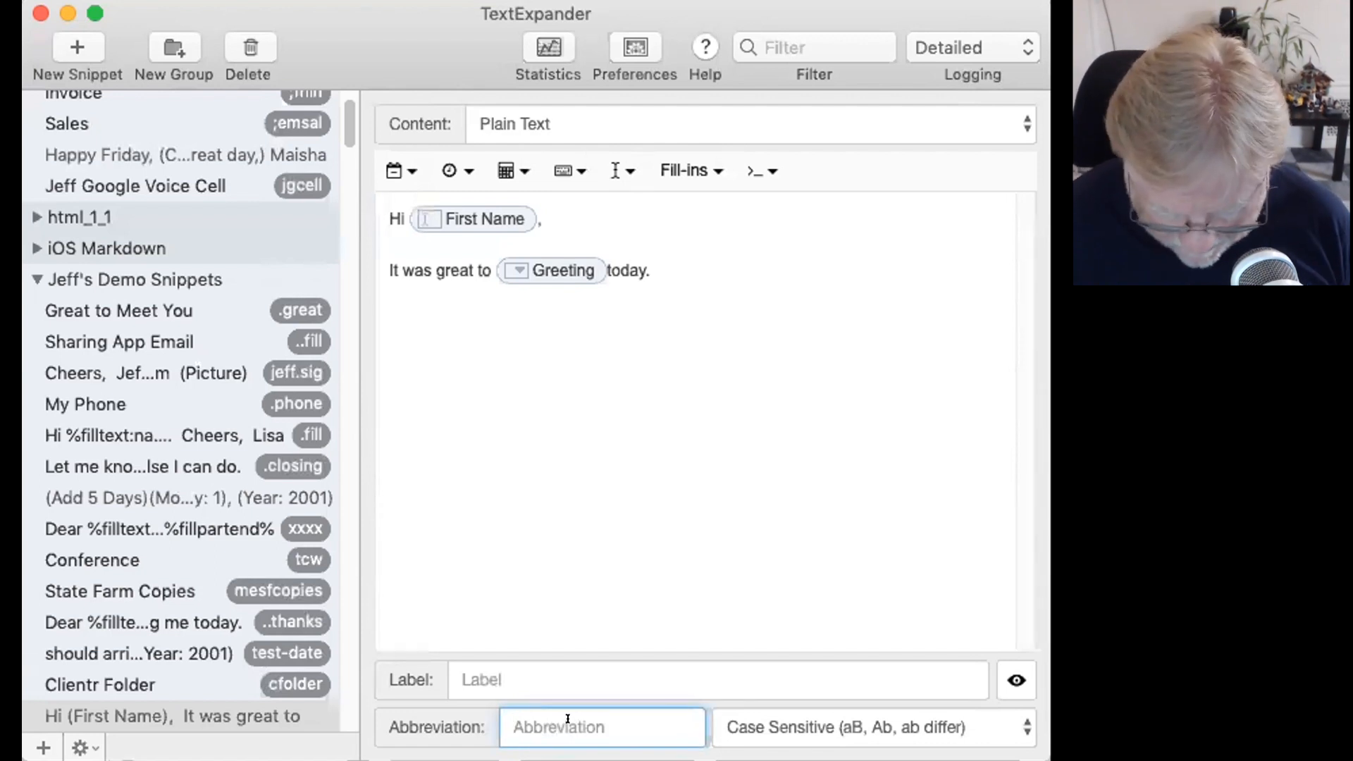
{"action": "type", "text": "..chuck"}
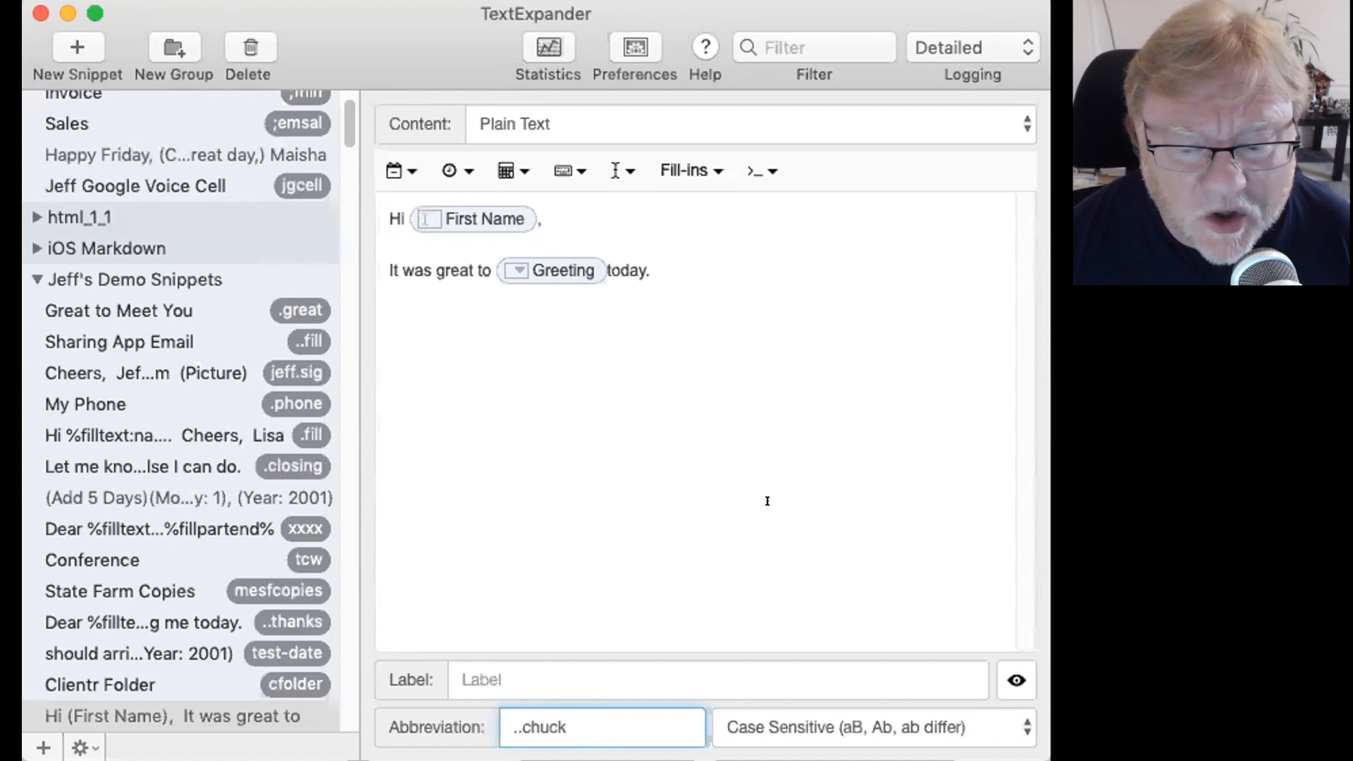
{"action": "left_click", "coordinate": [990, 663]}
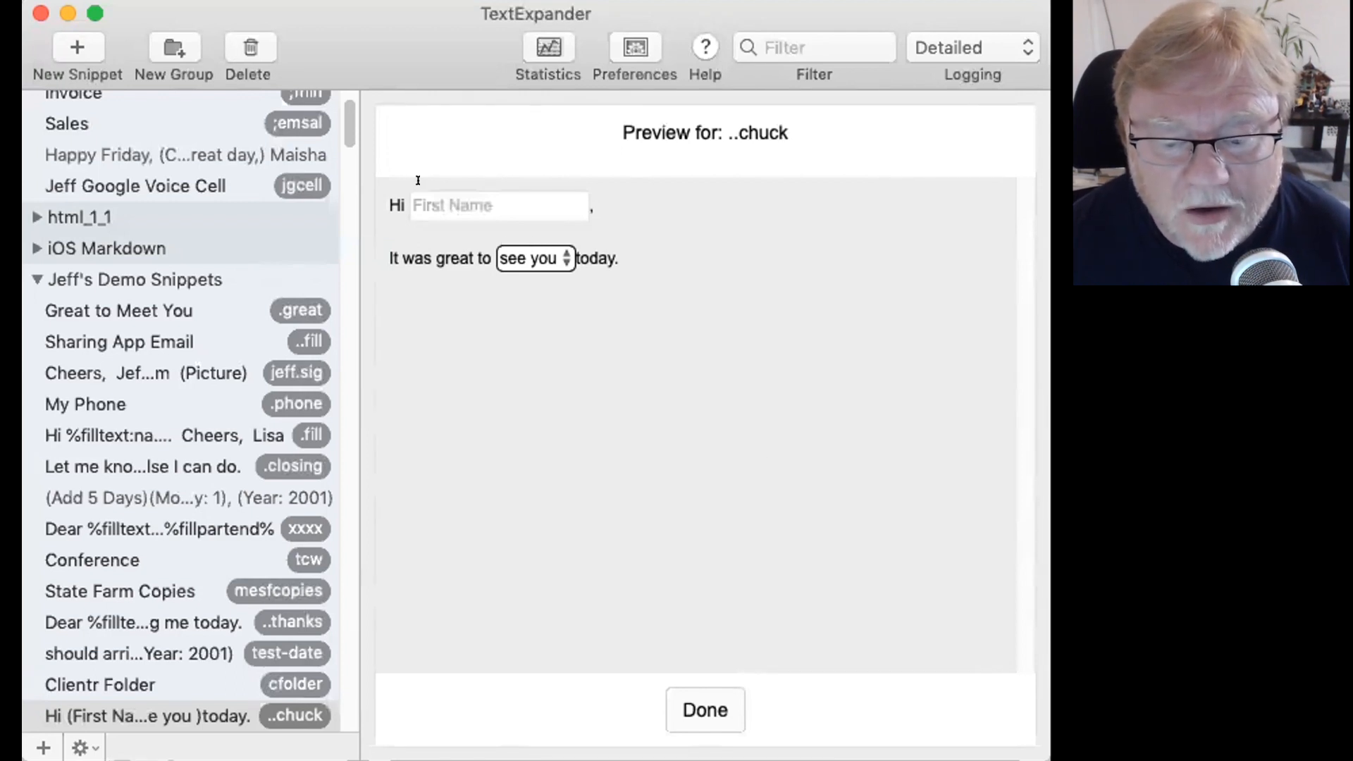
{"action": "left_click", "coordinate": [686, 702]}
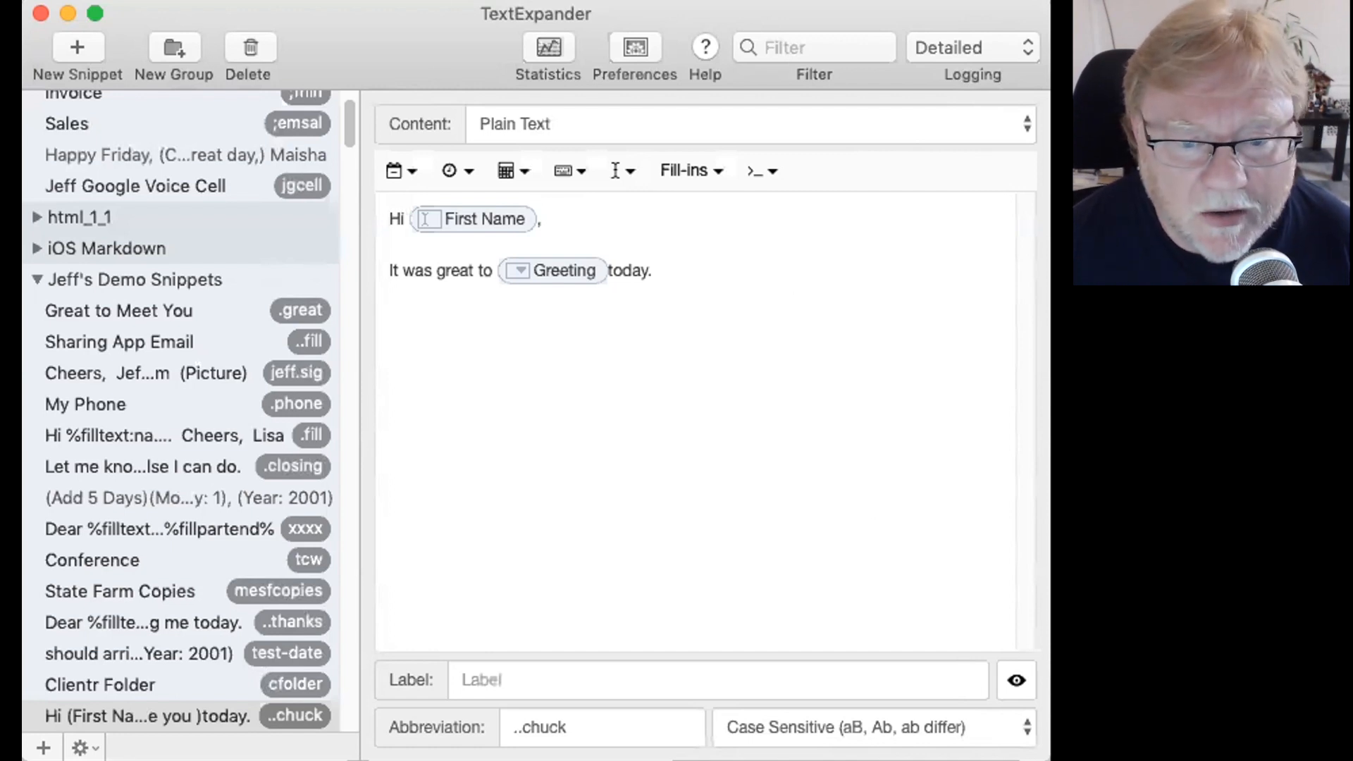
{"action": "left_click", "coordinate": [455, 473]}
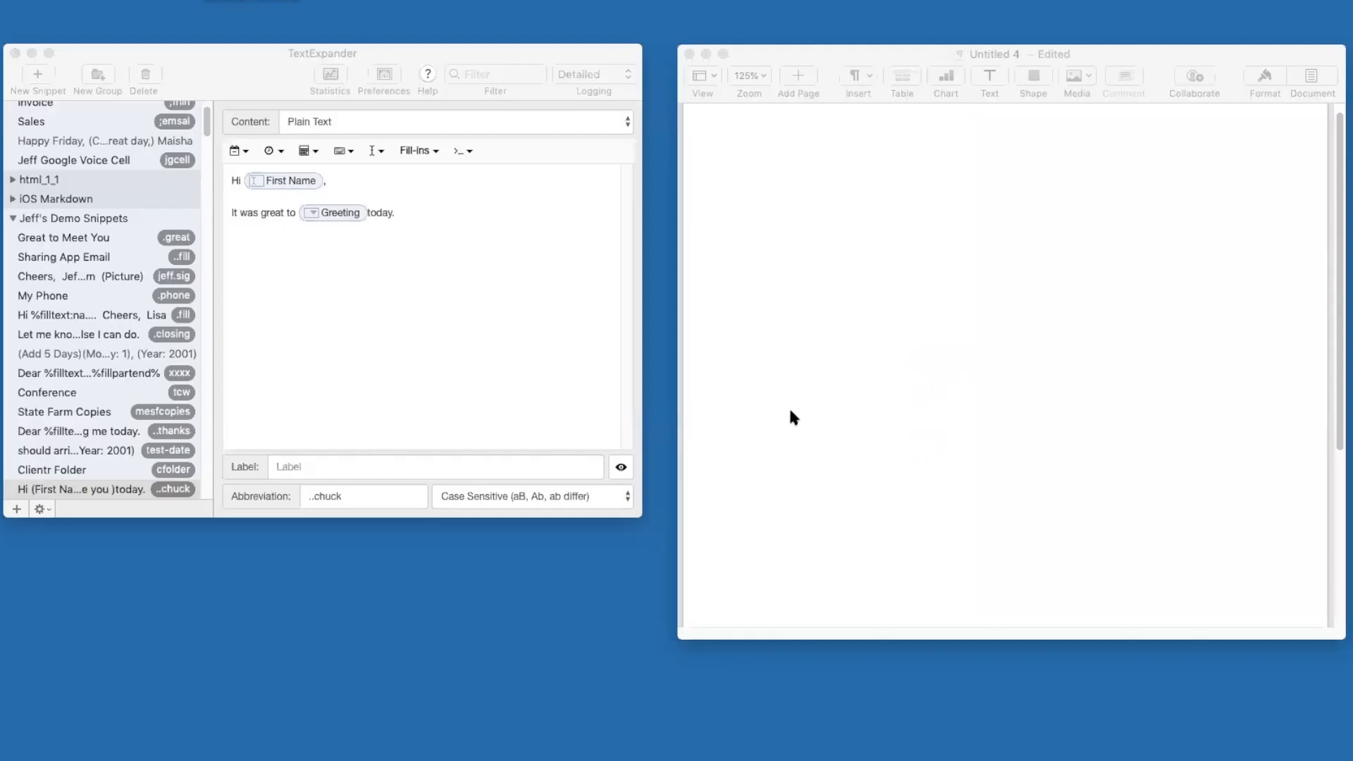
Step: Switch to the blank Pages document, trigger the "..chuck" snippet, and move its fill-in window near the beginning of the page
{"action": "left_click", "coordinate": [890, 385]}
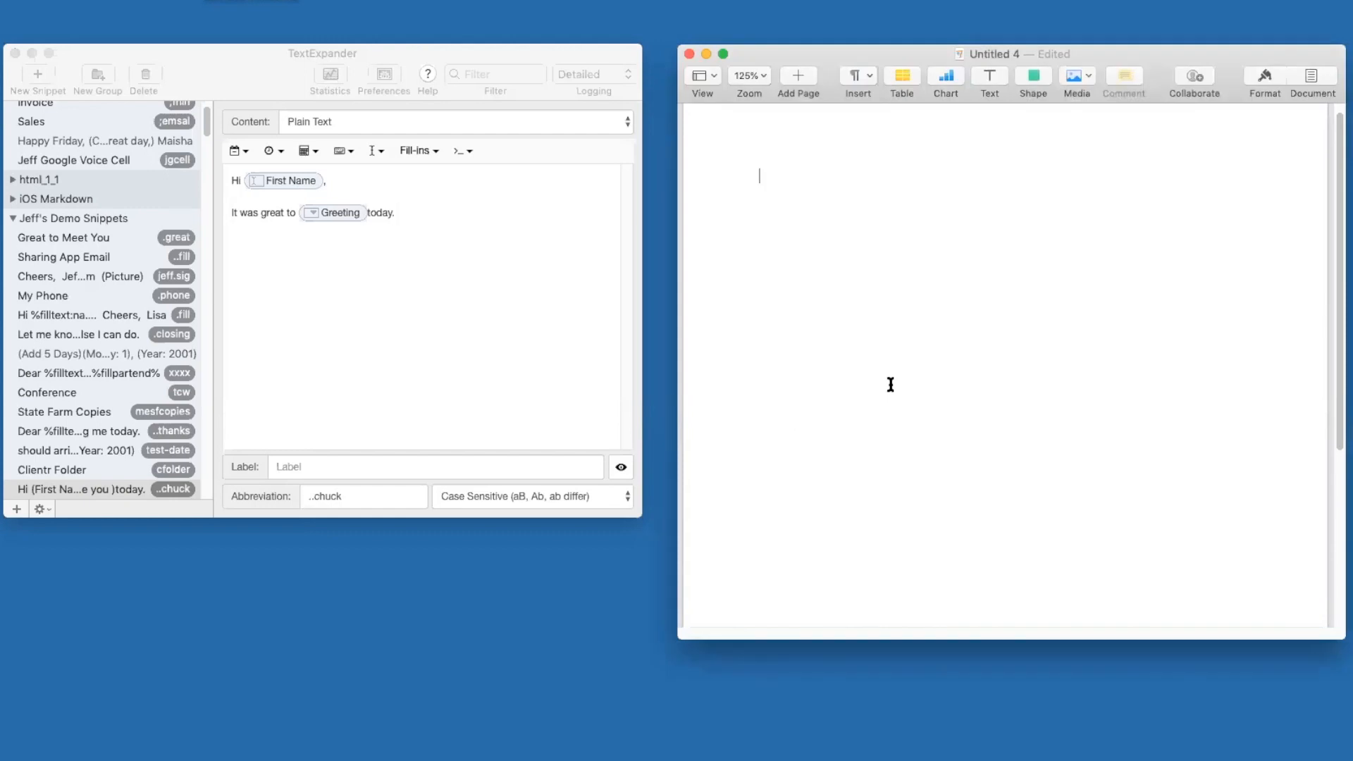
{"action": "type", "text": ".c"}
{"action": "key", "text": "BackSpace"}
{"action": "key", "text": "BackSpace"}
{"action": "type", "text": "..chuck"}
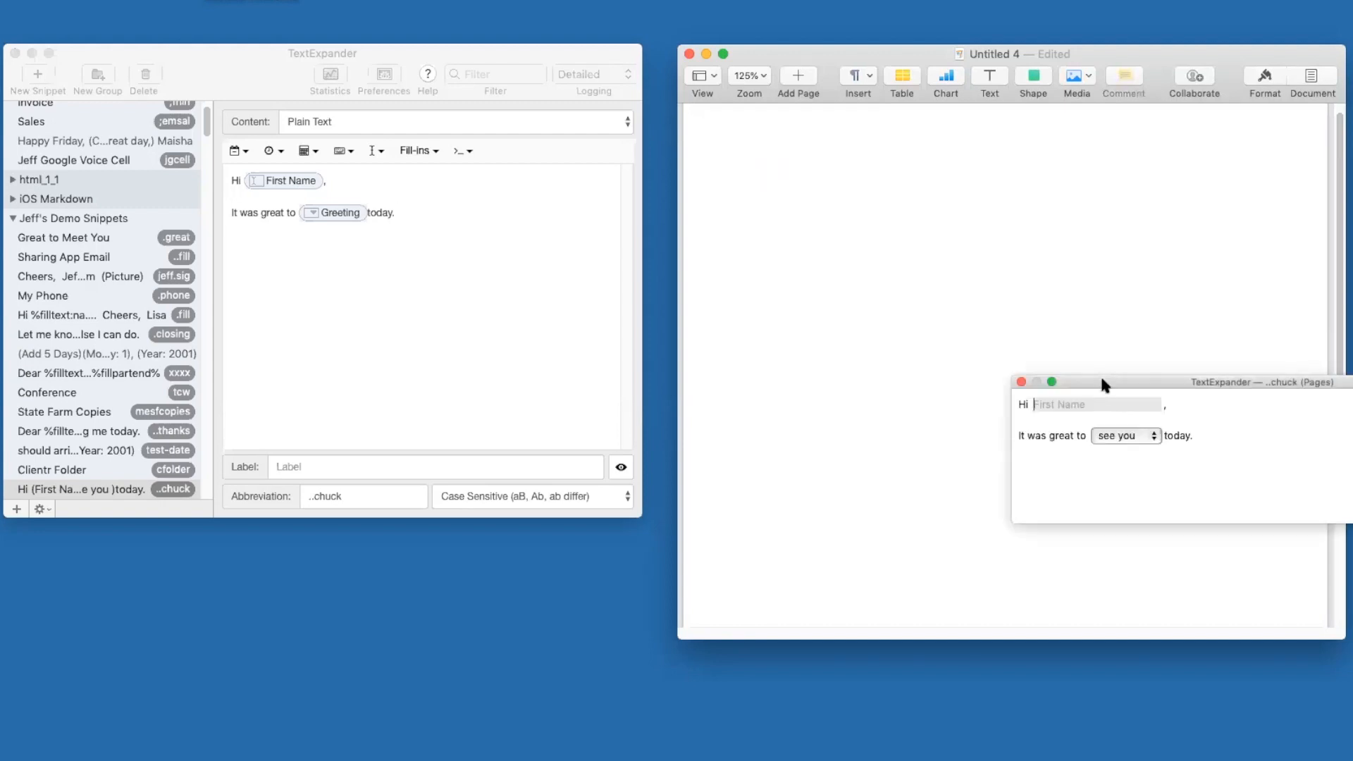
{"action": "left_click_drag", "start_coordinate": [1103, 381], "coordinate": [845, 181]}
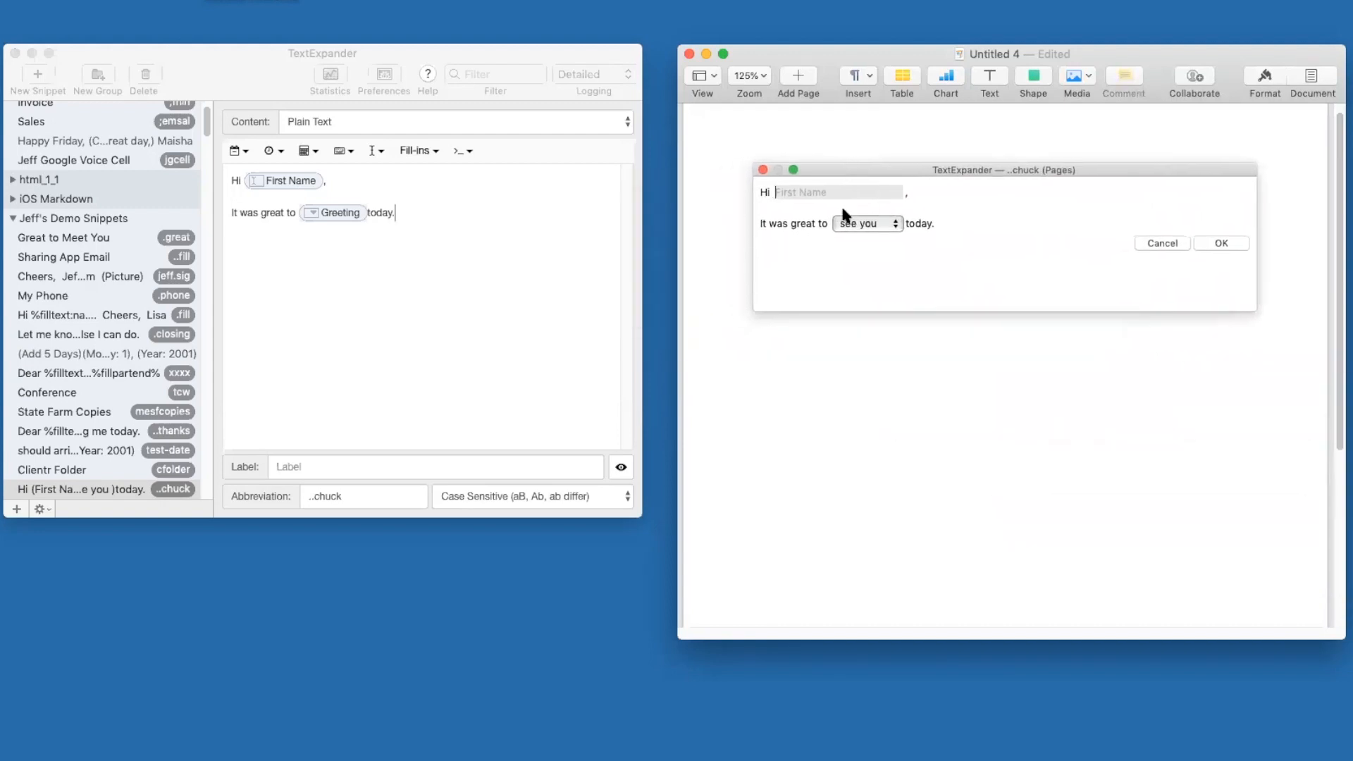
Step: Fill in the recipient's first name, choose "chat" as the greeting, and insert the snippet into the document
{"action": "type", "text": "Chuck"}
{"action": "left_click", "coordinate": [890, 223]}
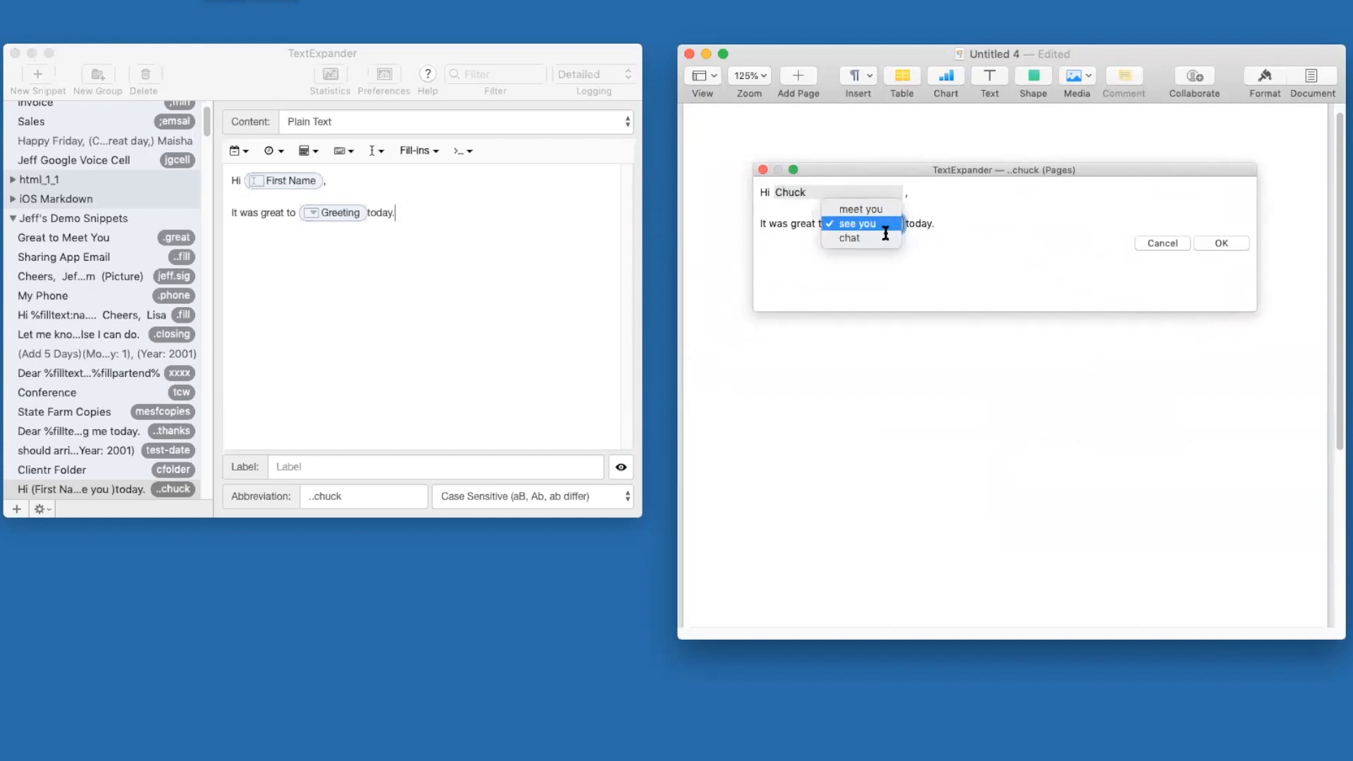
{"action": "left_click", "coordinate": [884, 237]}
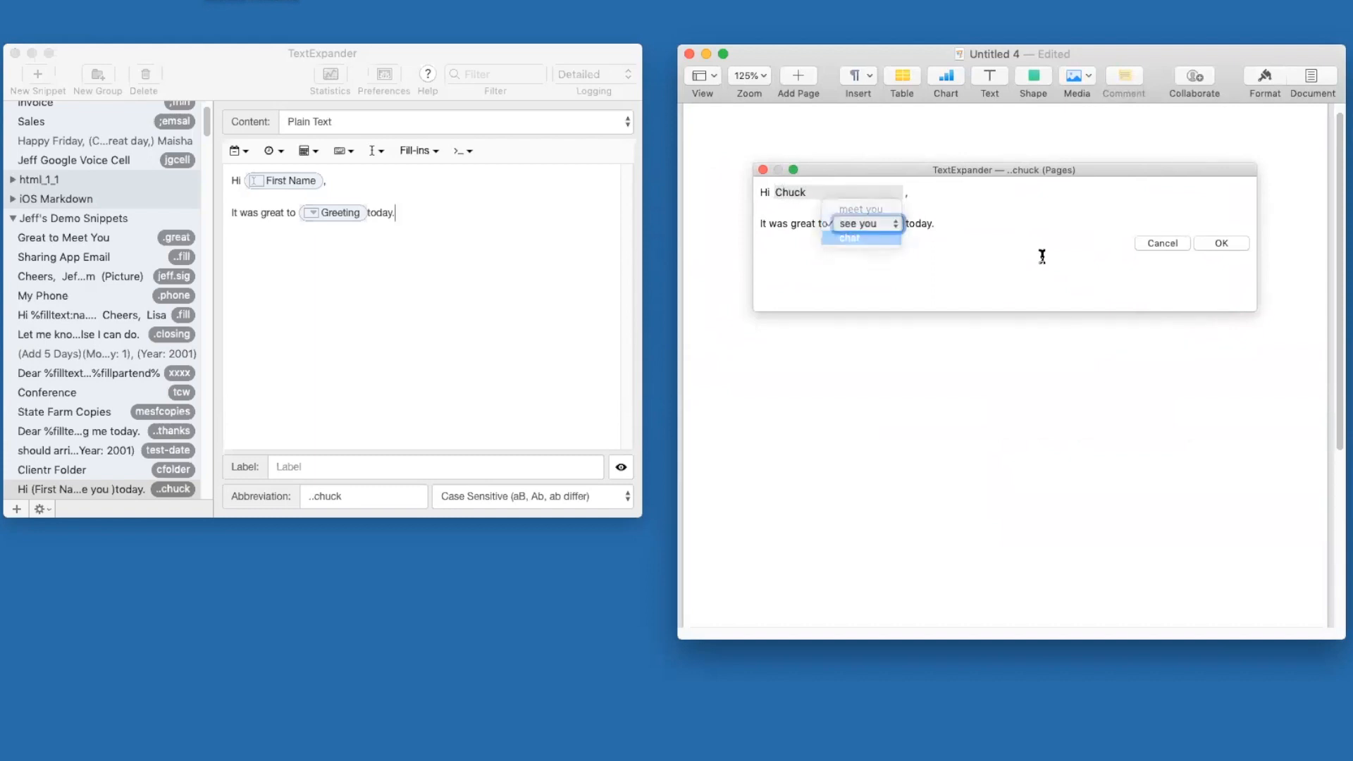
{"action": "left_click", "coordinate": [1222, 240]}
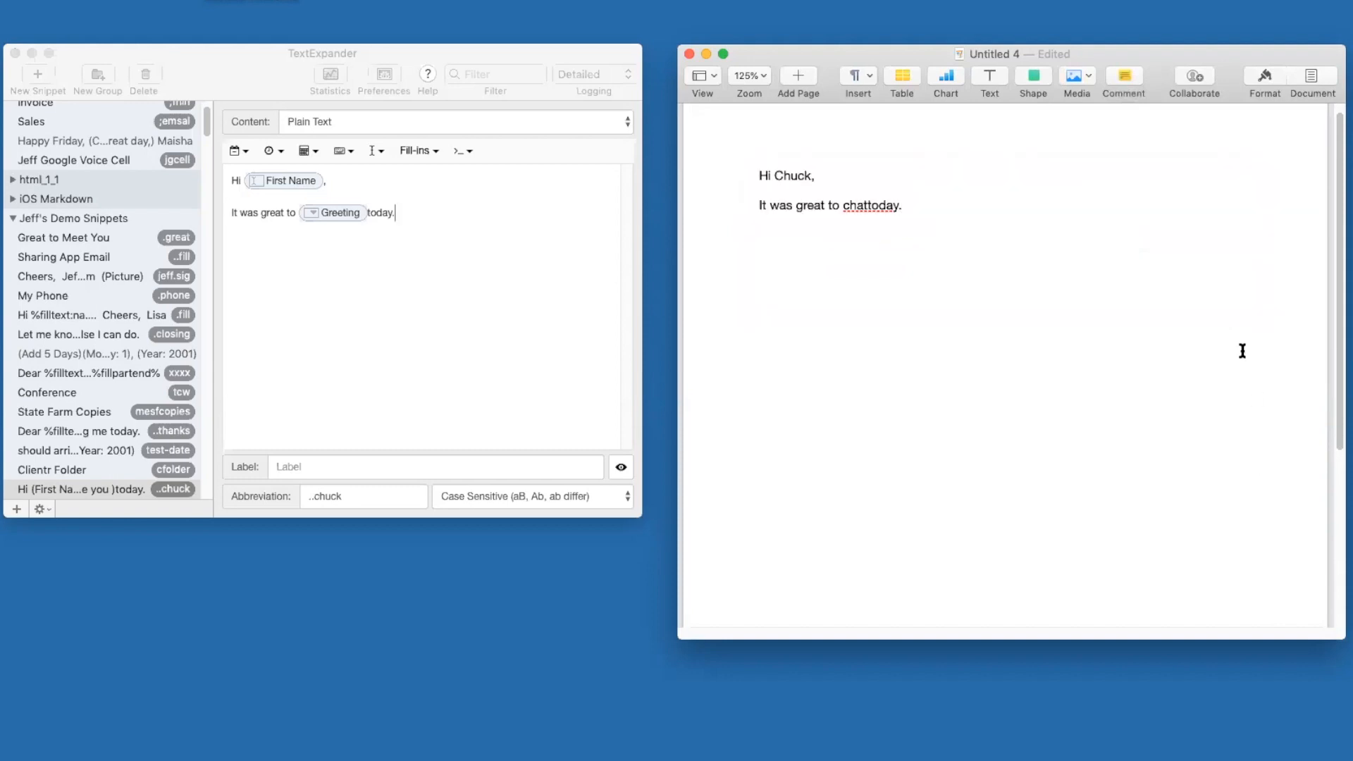
Step: Add the missing space between the Greeting popup and "today." in the TextExpander snippet
{"action": "left_click", "coordinate": [868, 204]}
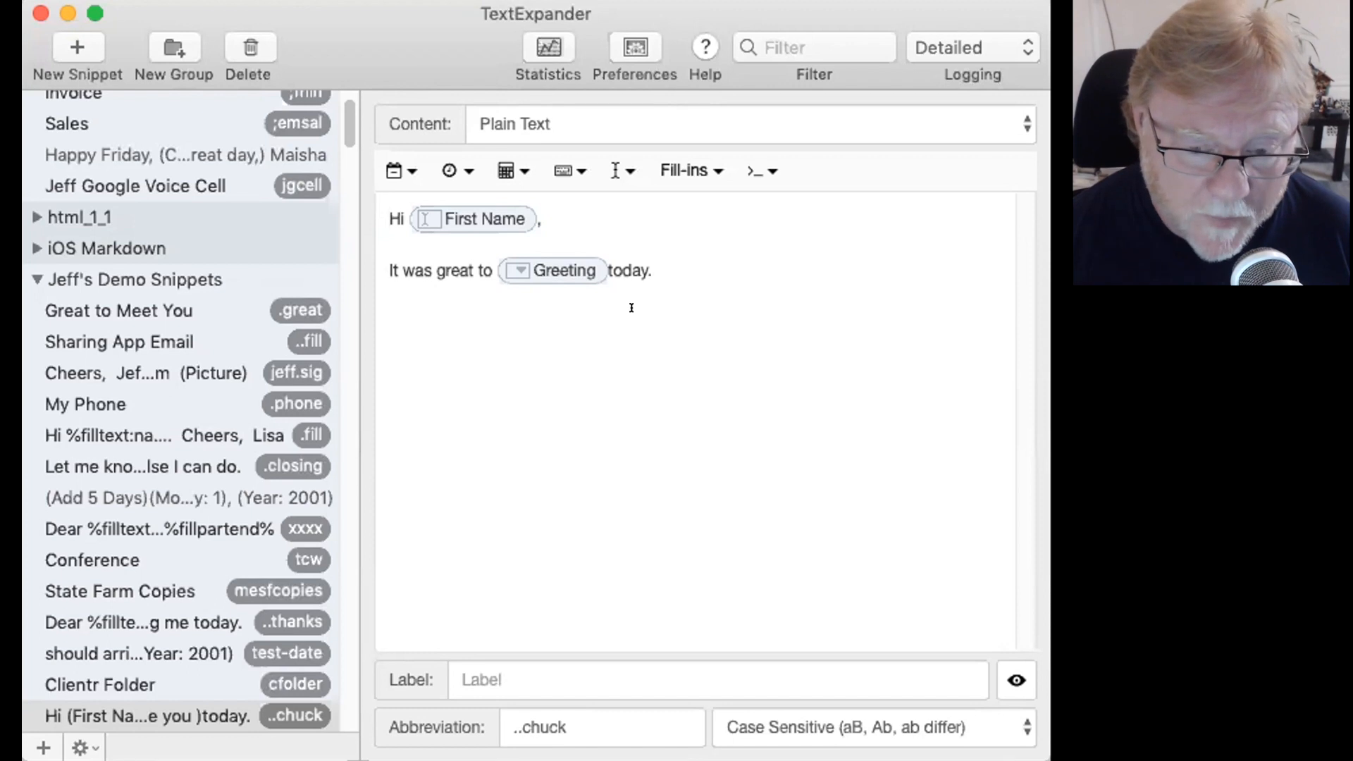
{"action": "left_click", "coordinate": [594, 269]}
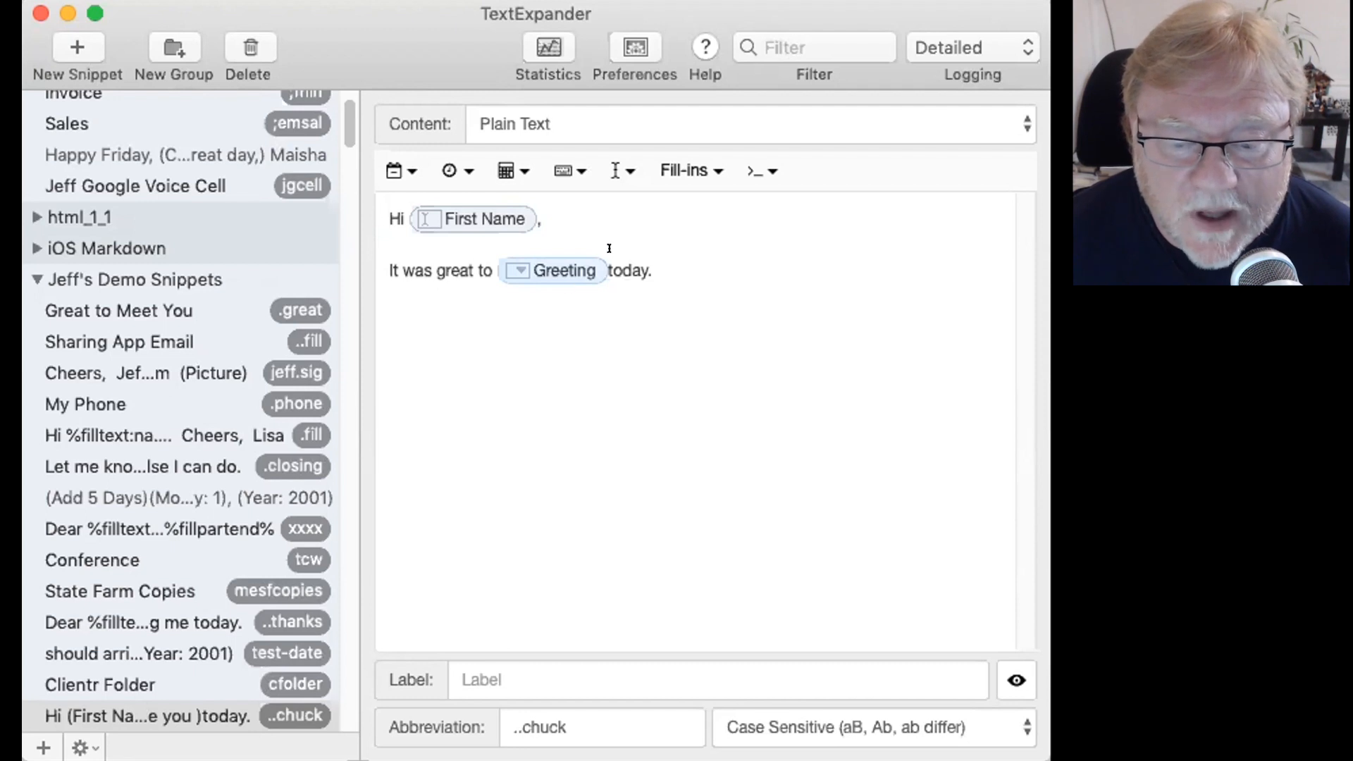
{"action": "left_click", "coordinate": [611, 271]}
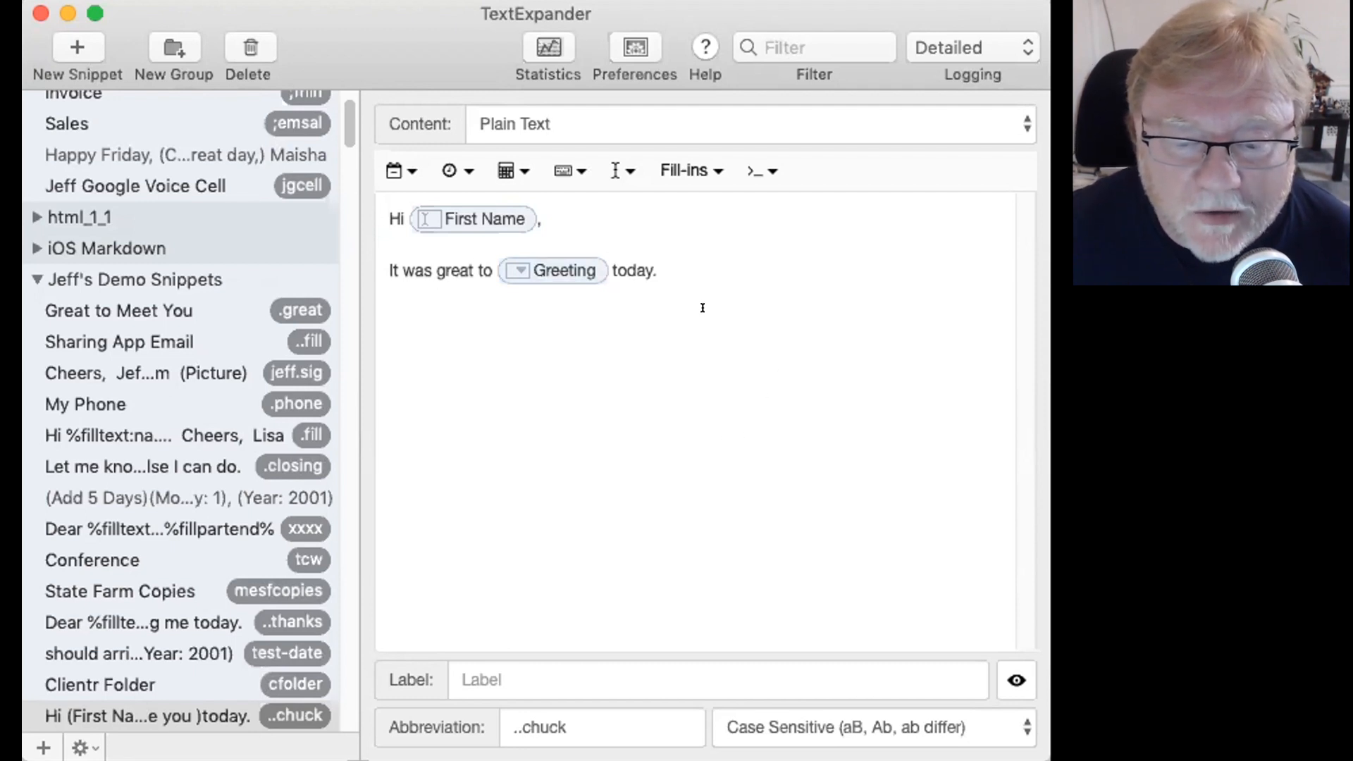
Step: Insert an optional section named "PODCAST", included by default, two lines below the greeting sentence
{"action": "left_click", "coordinate": [695, 267]}
{"action": "key", "text": "Return"}
{"action": "key", "text": "Return"}
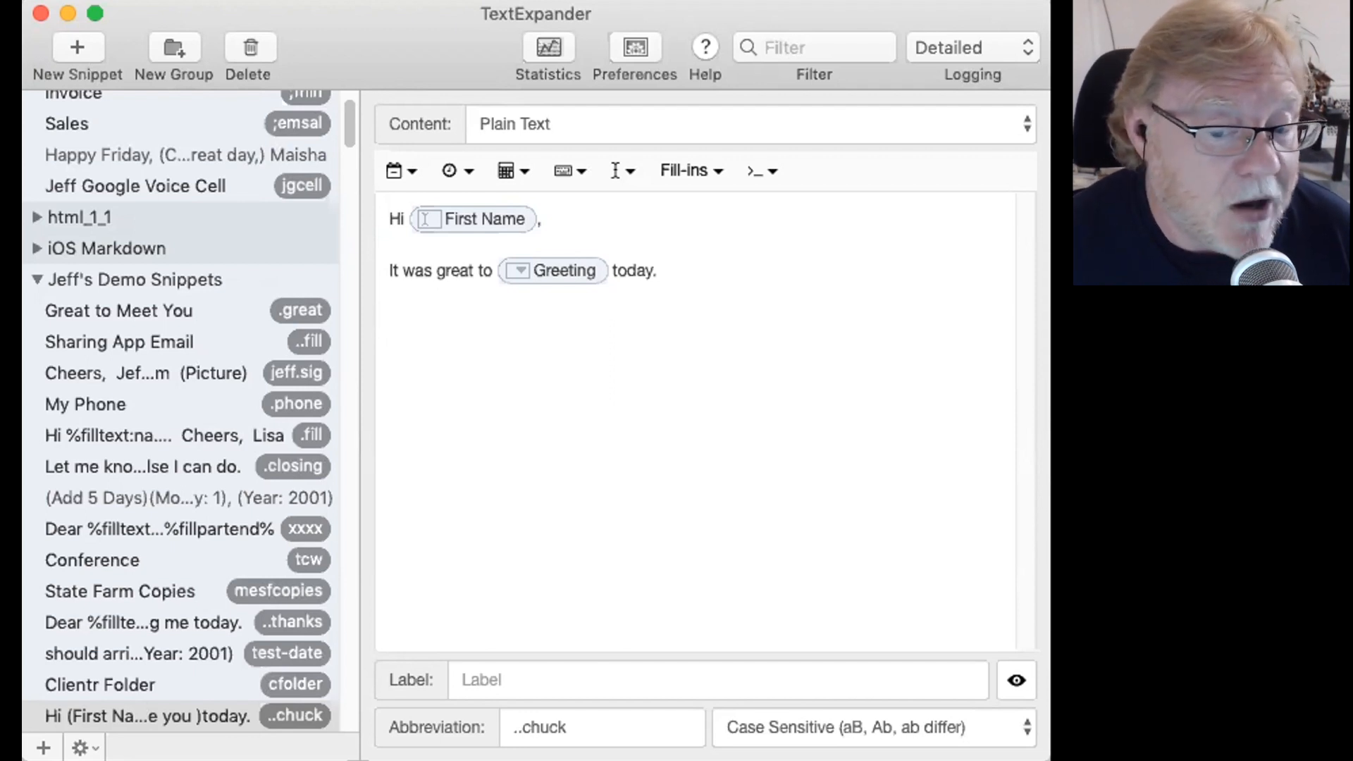
{"action": "left_click", "coordinate": [684, 162]}
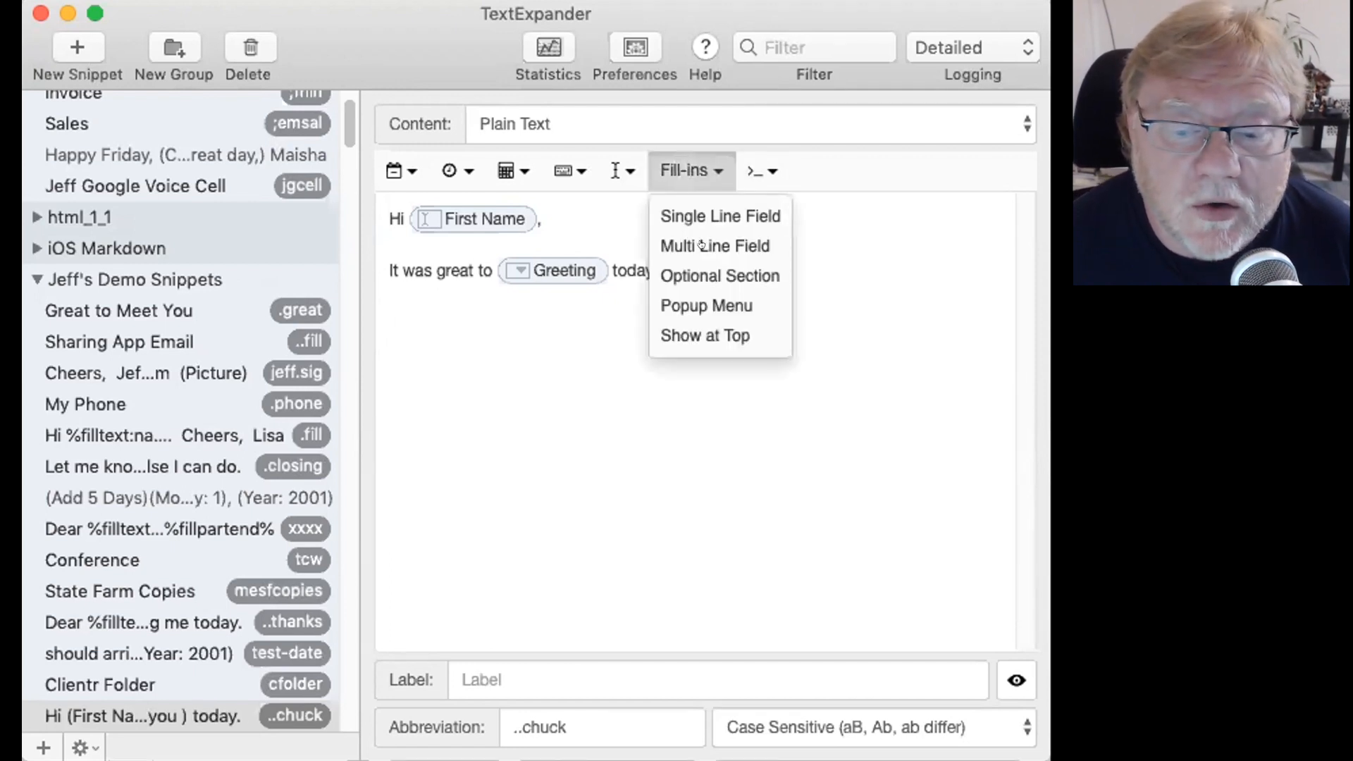
{"action": "left_click", "coordinate": [701, 275]}
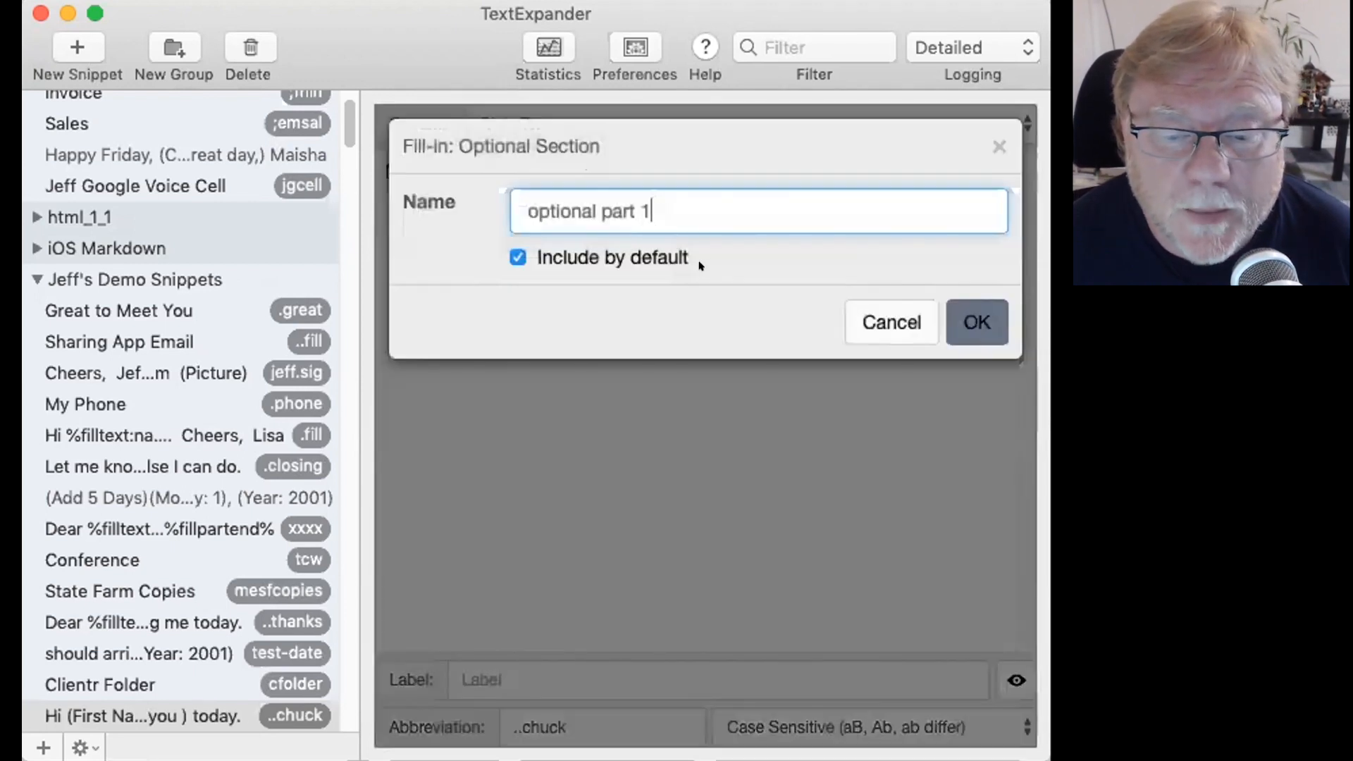
{"action": "left_click_drag", "start_coordinate": [654, 199], "coordinate": [631, 133]}
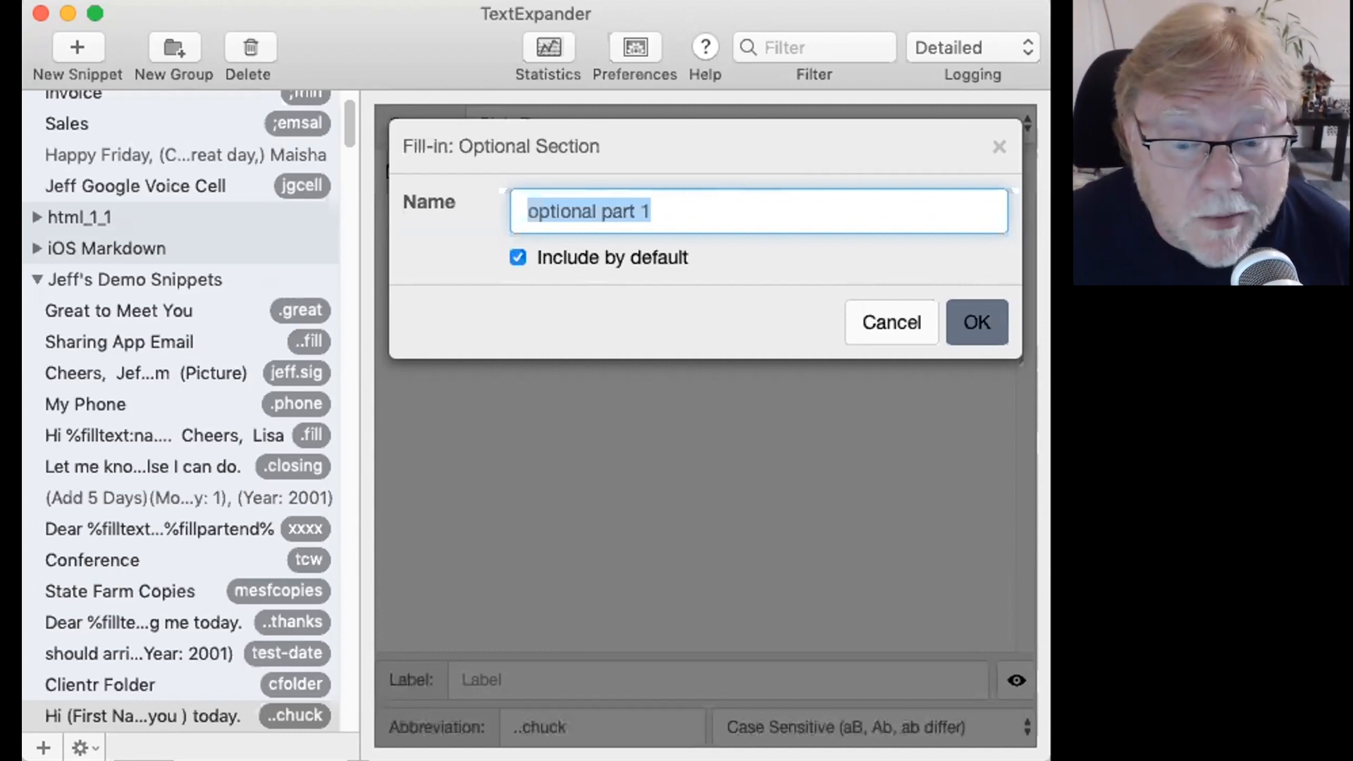
{"action": "type", "text": "PODA"}
{"action": "key", "text": "BackSpace"}
{"action": "type", "text": "CAT"}
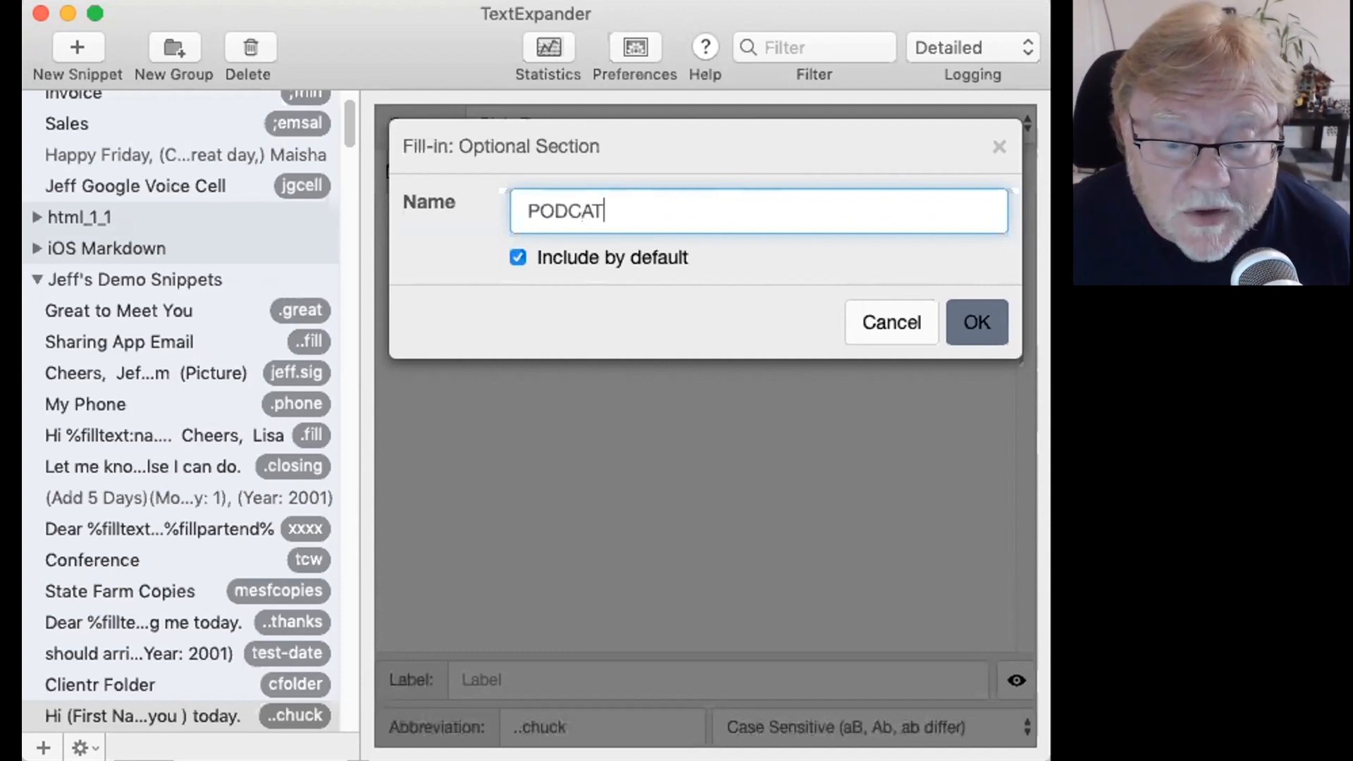
{"action": "key", "text": "BackSpace"}
{"action": "type", "text": "ST"}
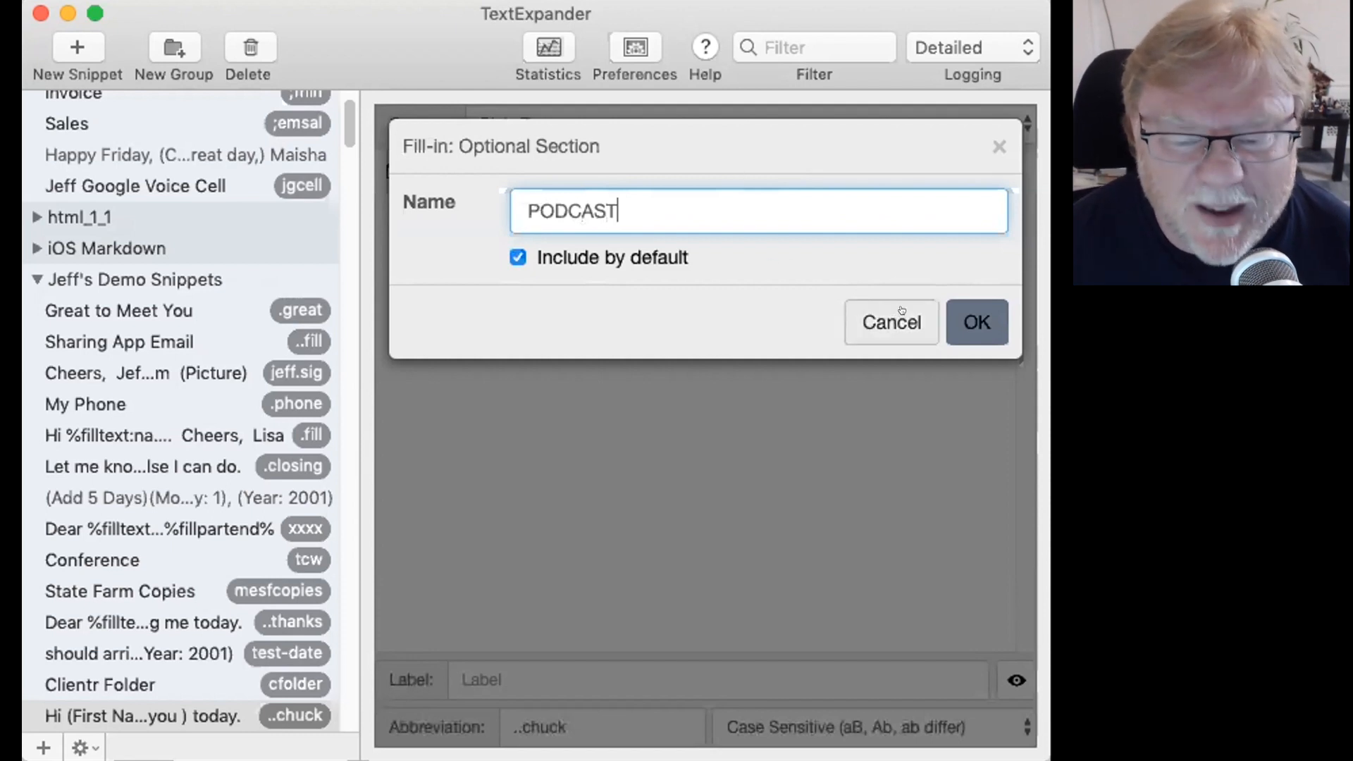
{"action": "left_click", "coordinate": [947, 313]}
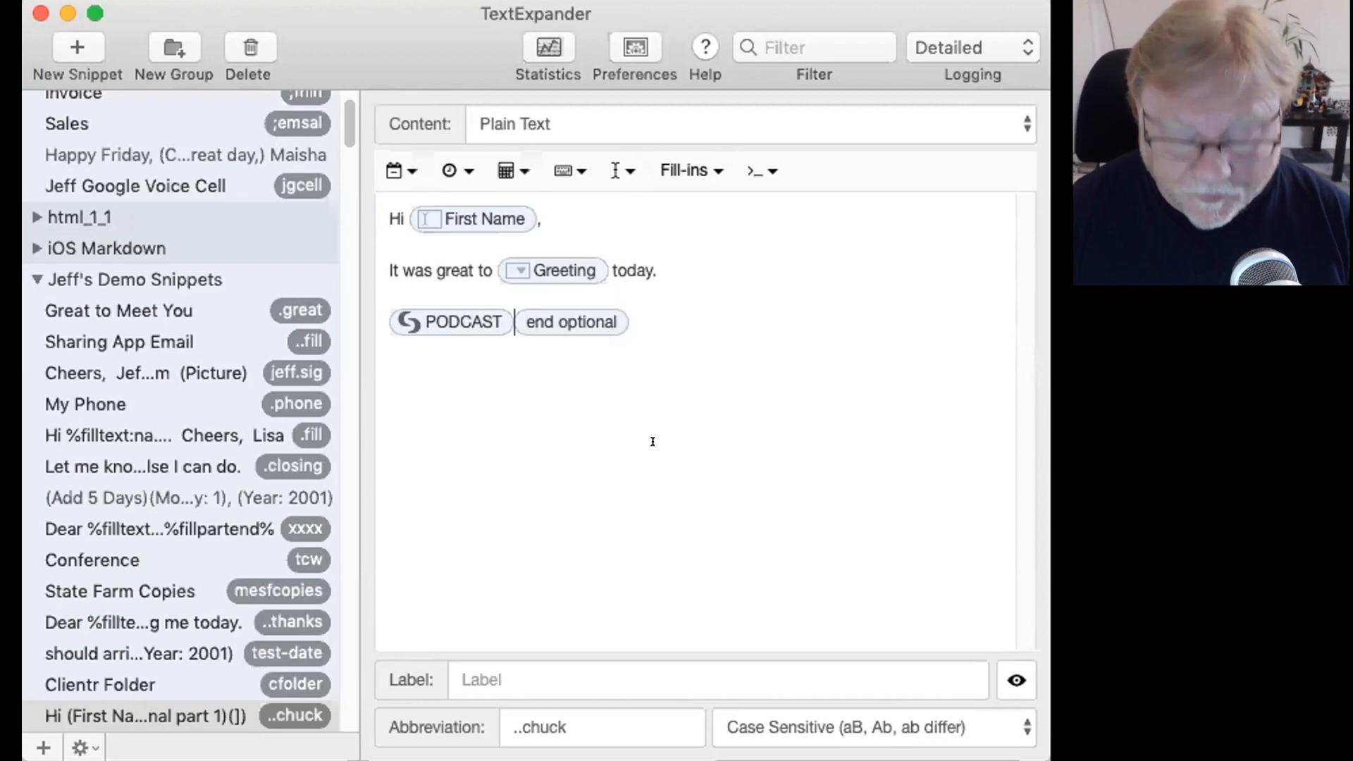
Step: Write "Let's get together and record that show." inside the PODCAST optional section
{"action": "type", "text": "Let's get"}
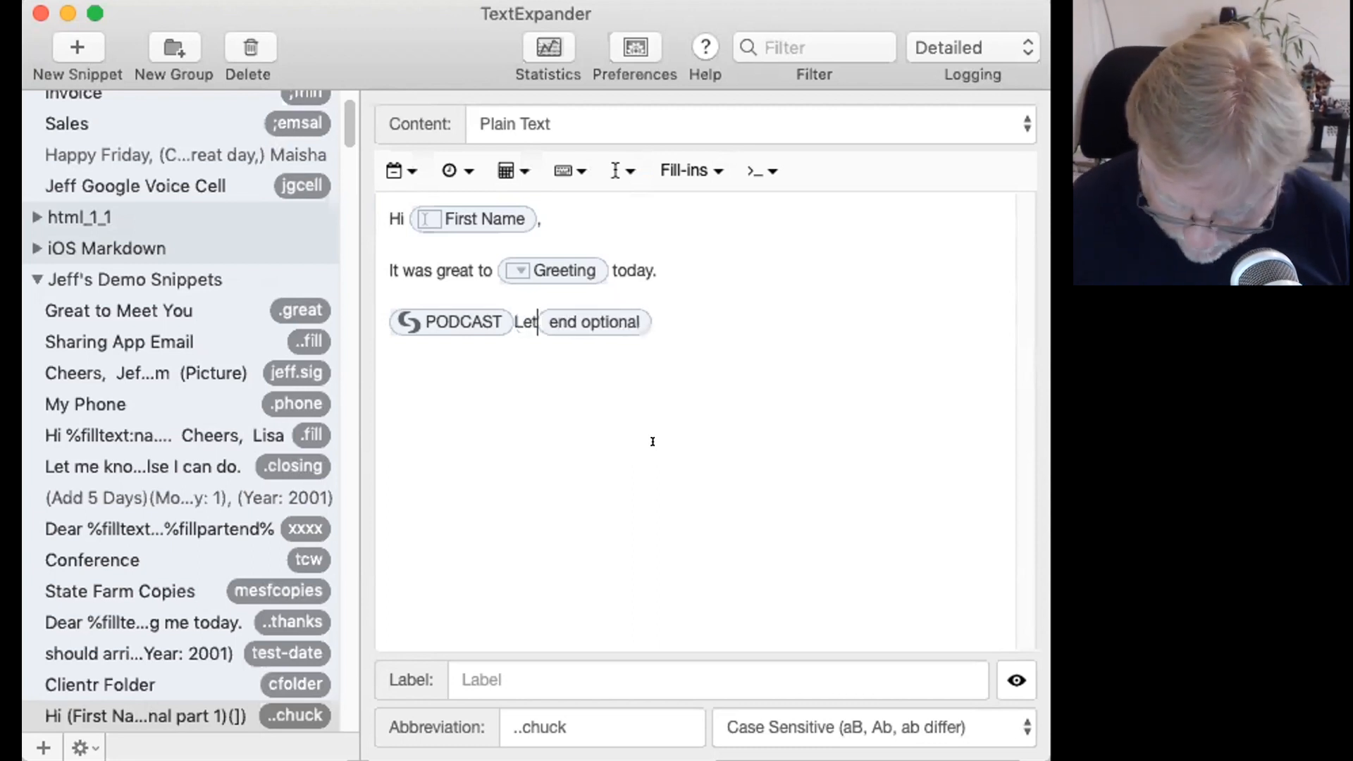
{"action": "type", "text": " togethe"}
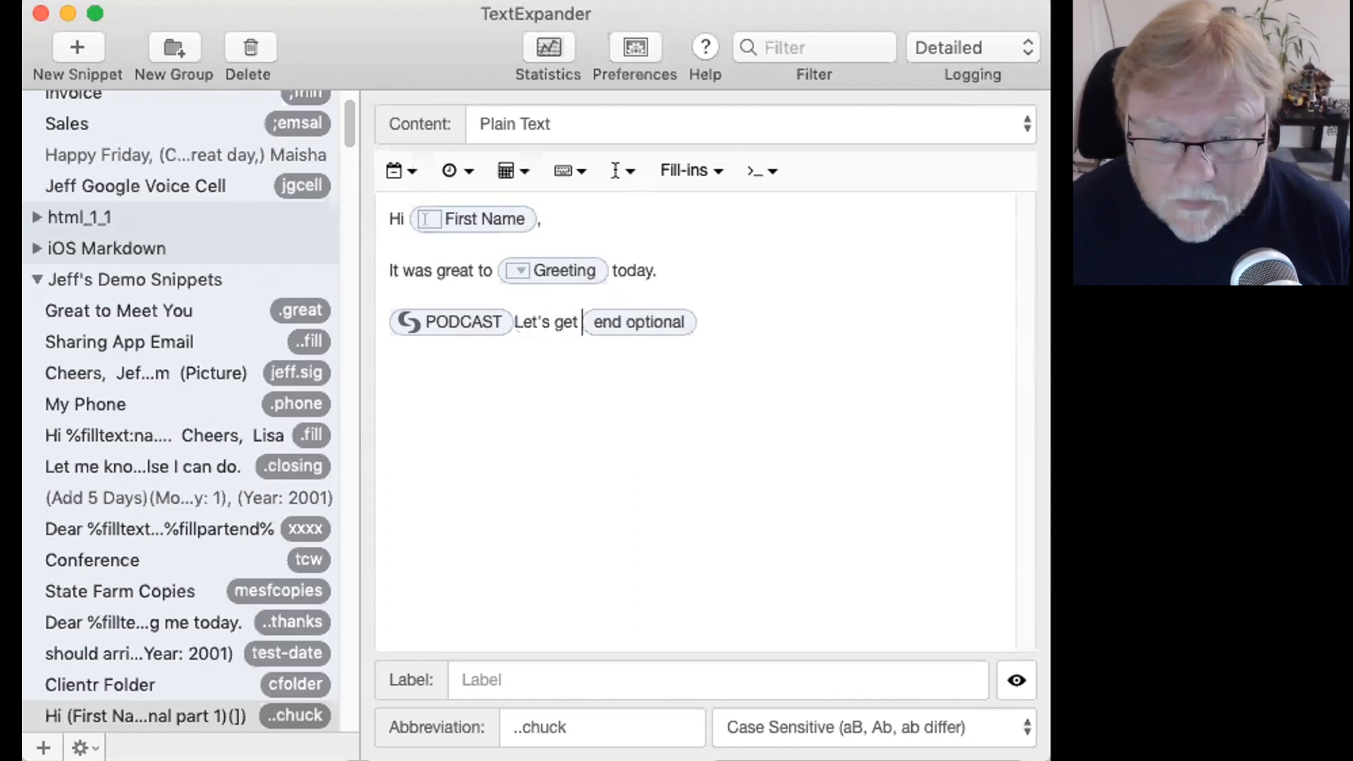
{"action": "type", "text": "r and re"}
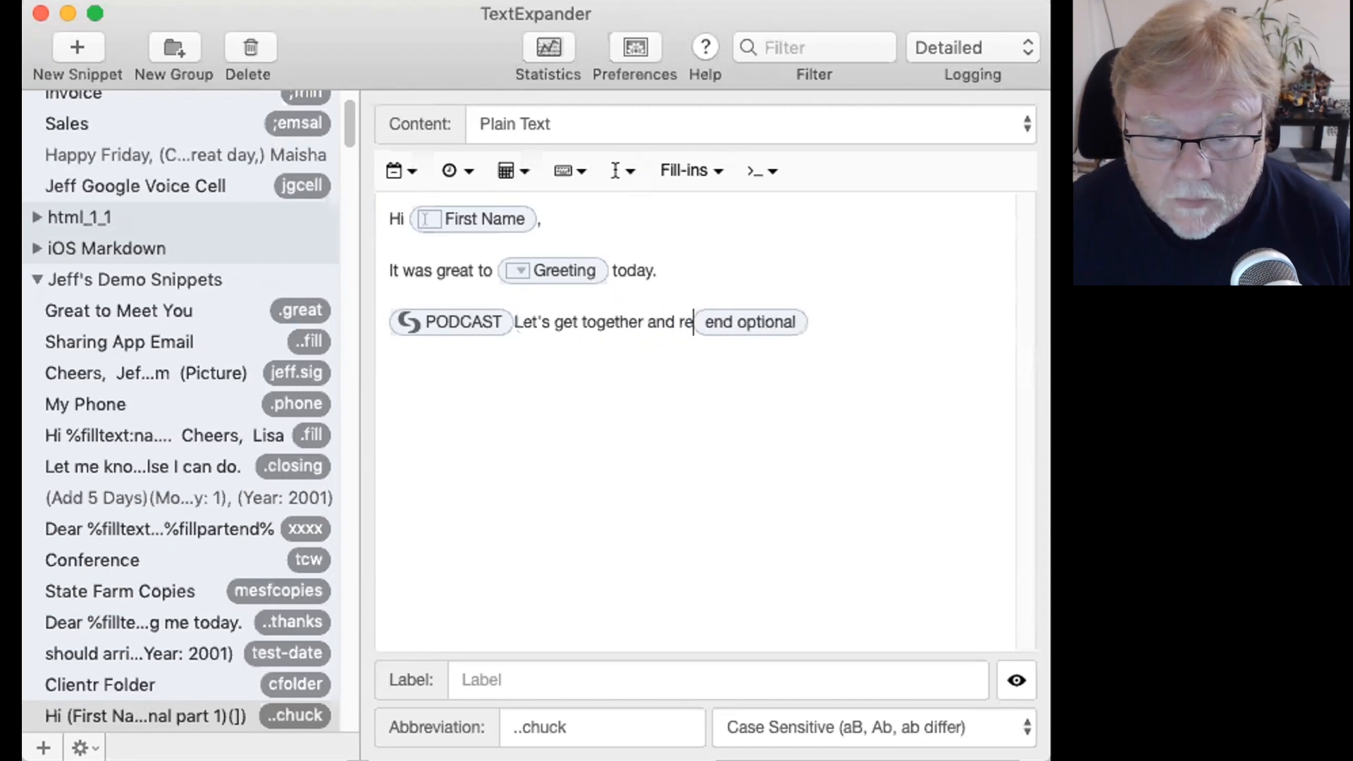
{"action": "type", "text": "cord thgat"}
{"action": "key", "text": "BackSpace"}
{"action": "key", "text": "BackSpace"}
{"action": "key", "text": "BackSpace"}
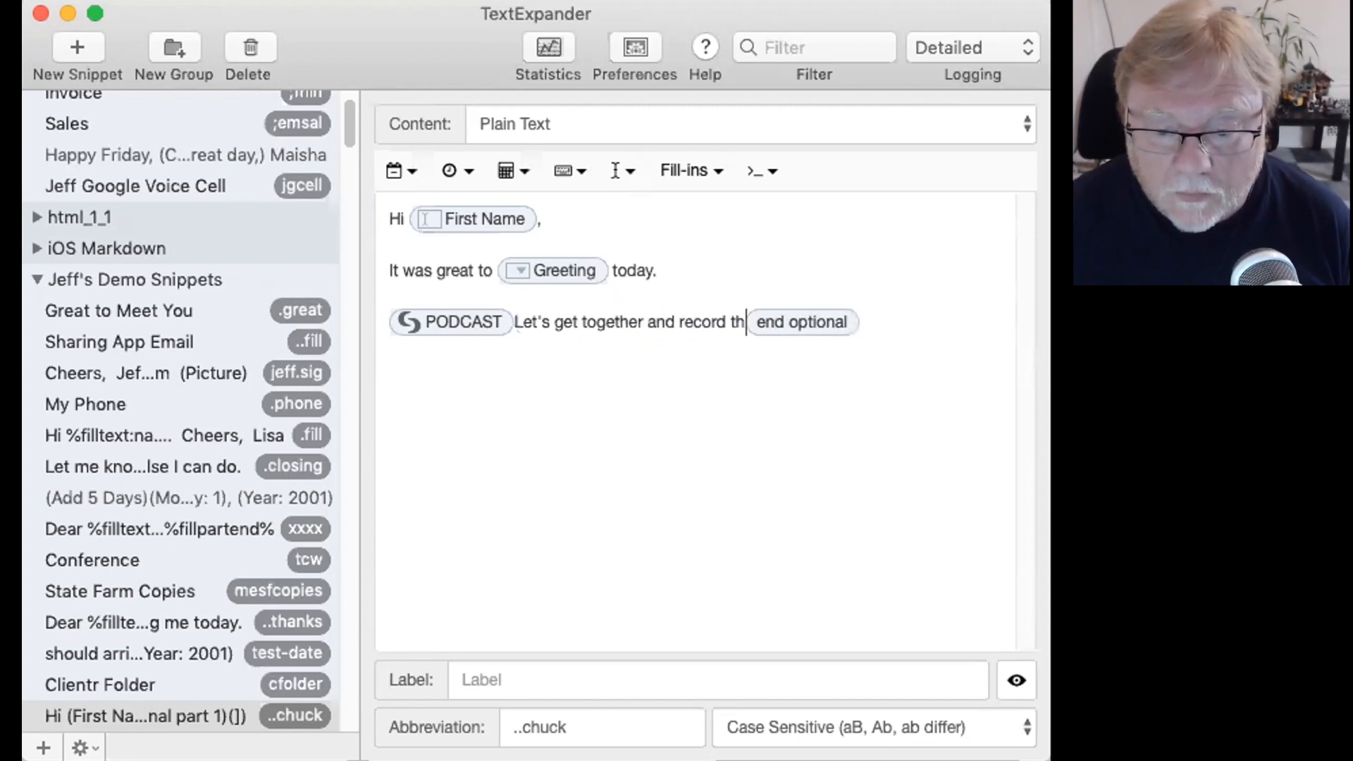
{"action": "type", "text": "at show."}
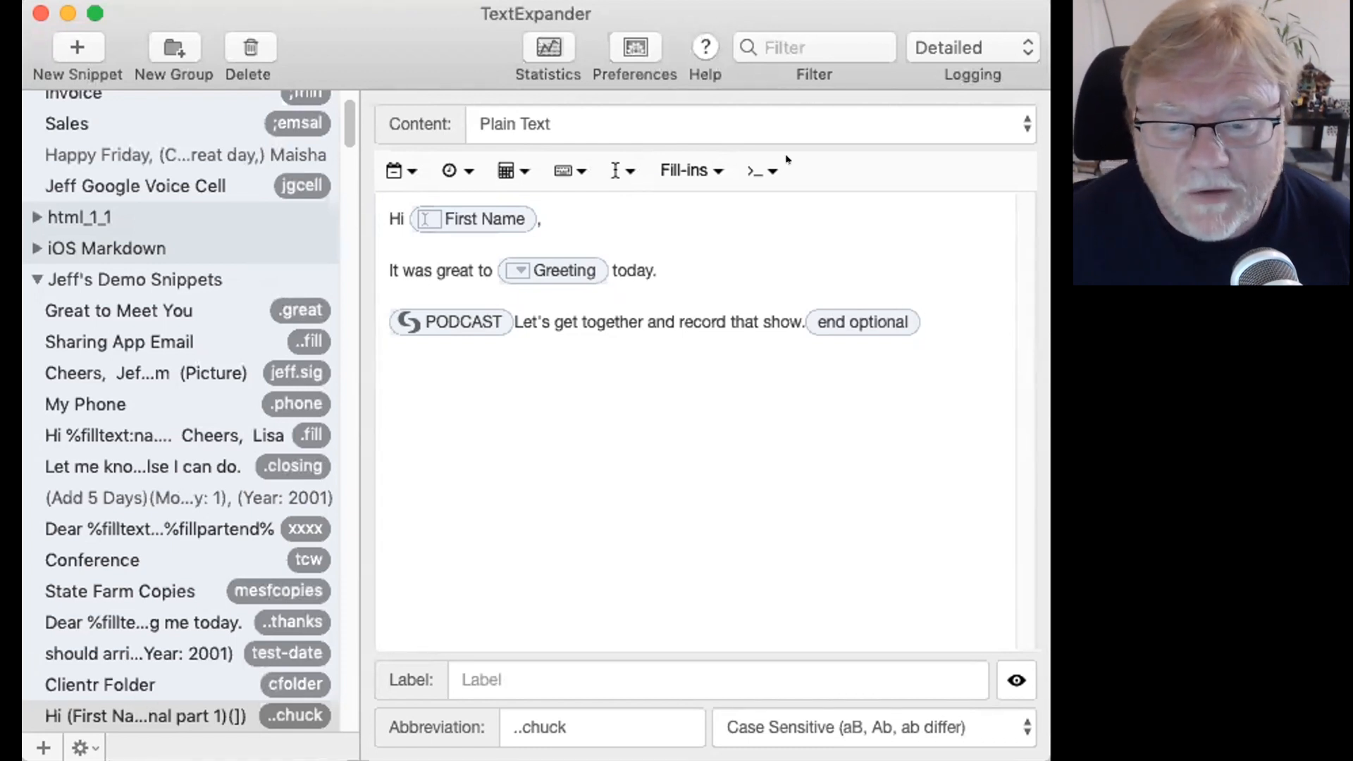
Step: Insert a second optional section named "FOOD", included by default, below the PODCAST section
{"action": "left_click", "coordinate": [699, 160]}
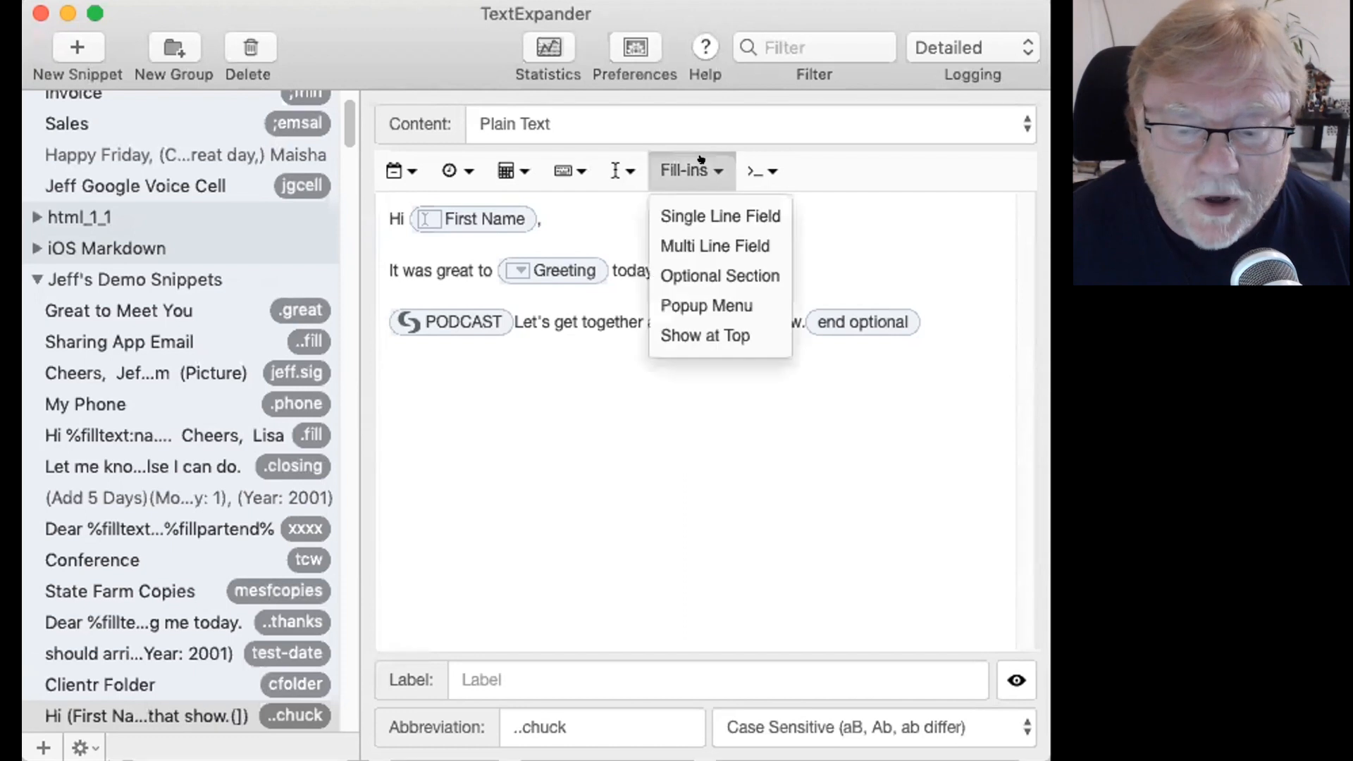
{"action": "left_click", "coordinate": [681, 275]}
{"action": "key", "text": "super+a"}
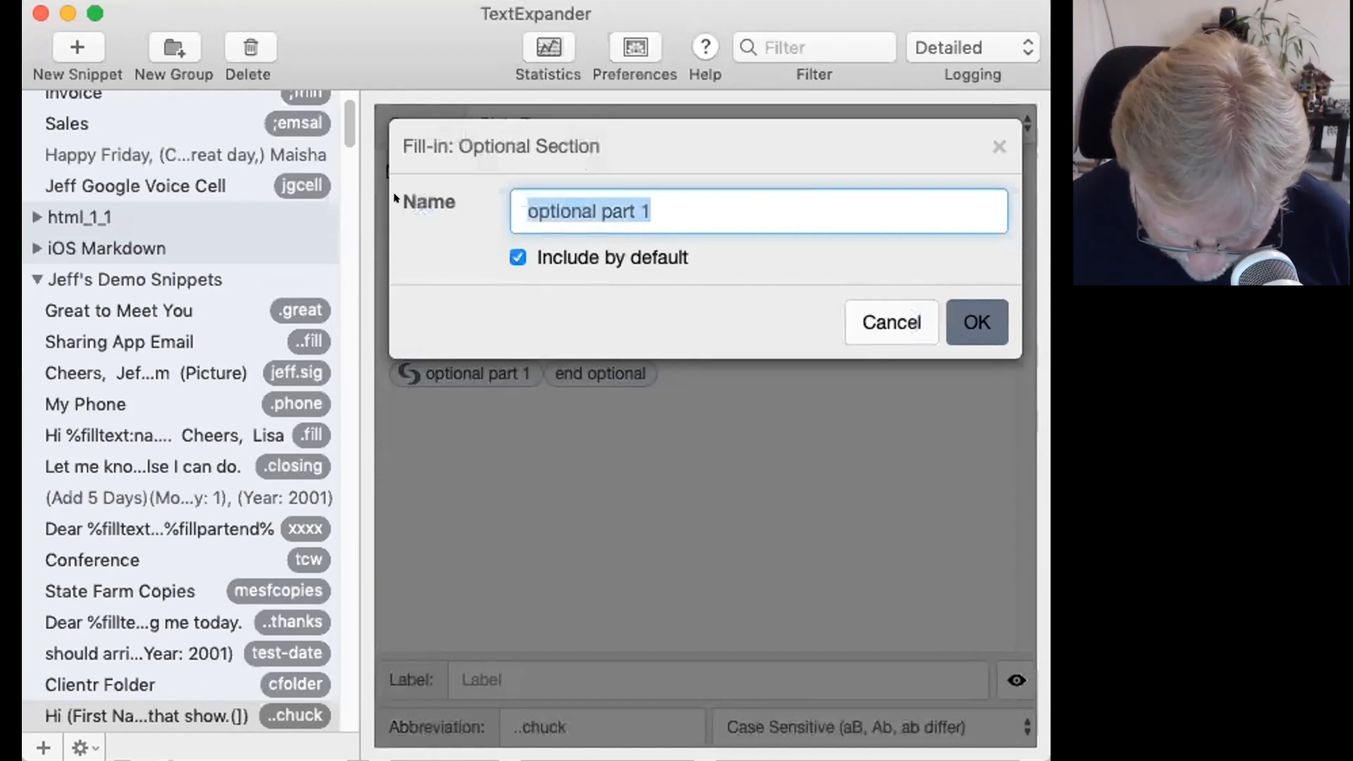
{"action": "type", "text": "FOOD"}
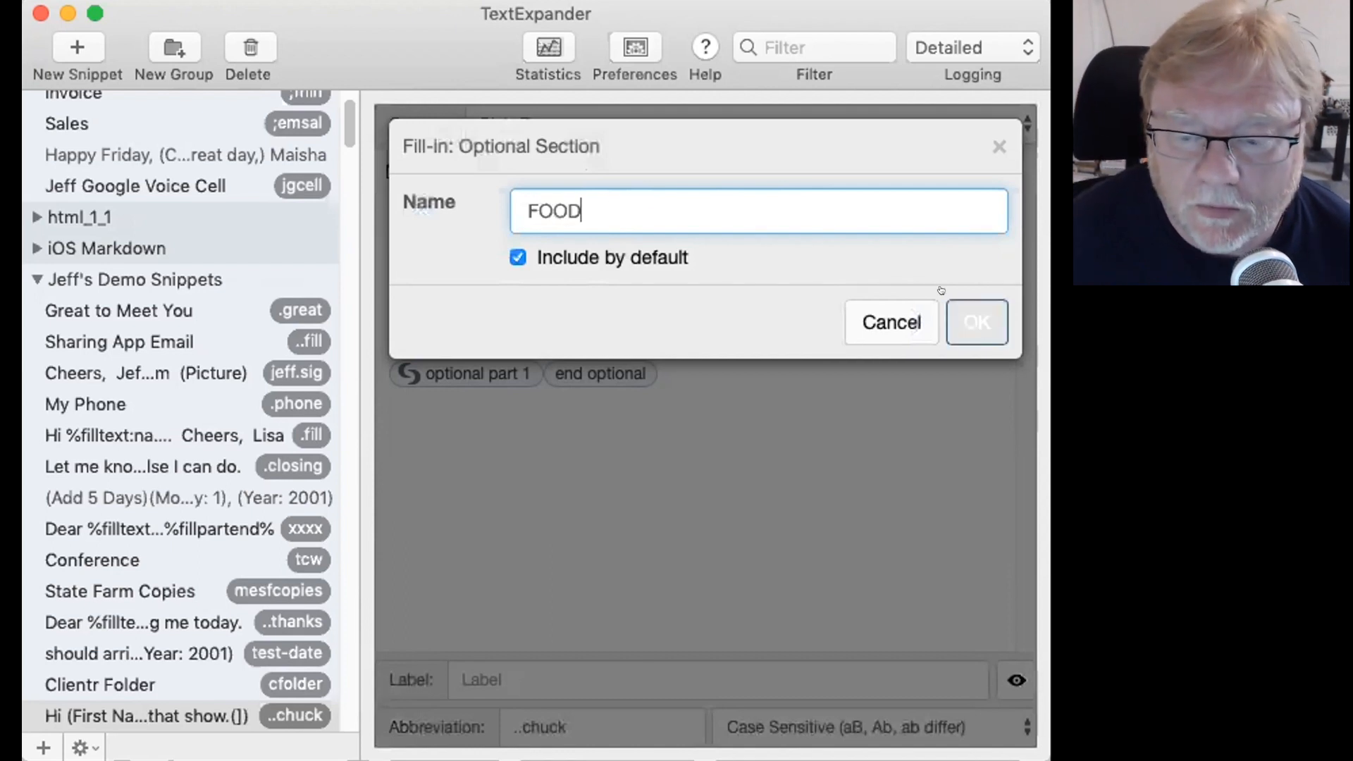
{"action": "left_click", "coordinate": [961, 313]}
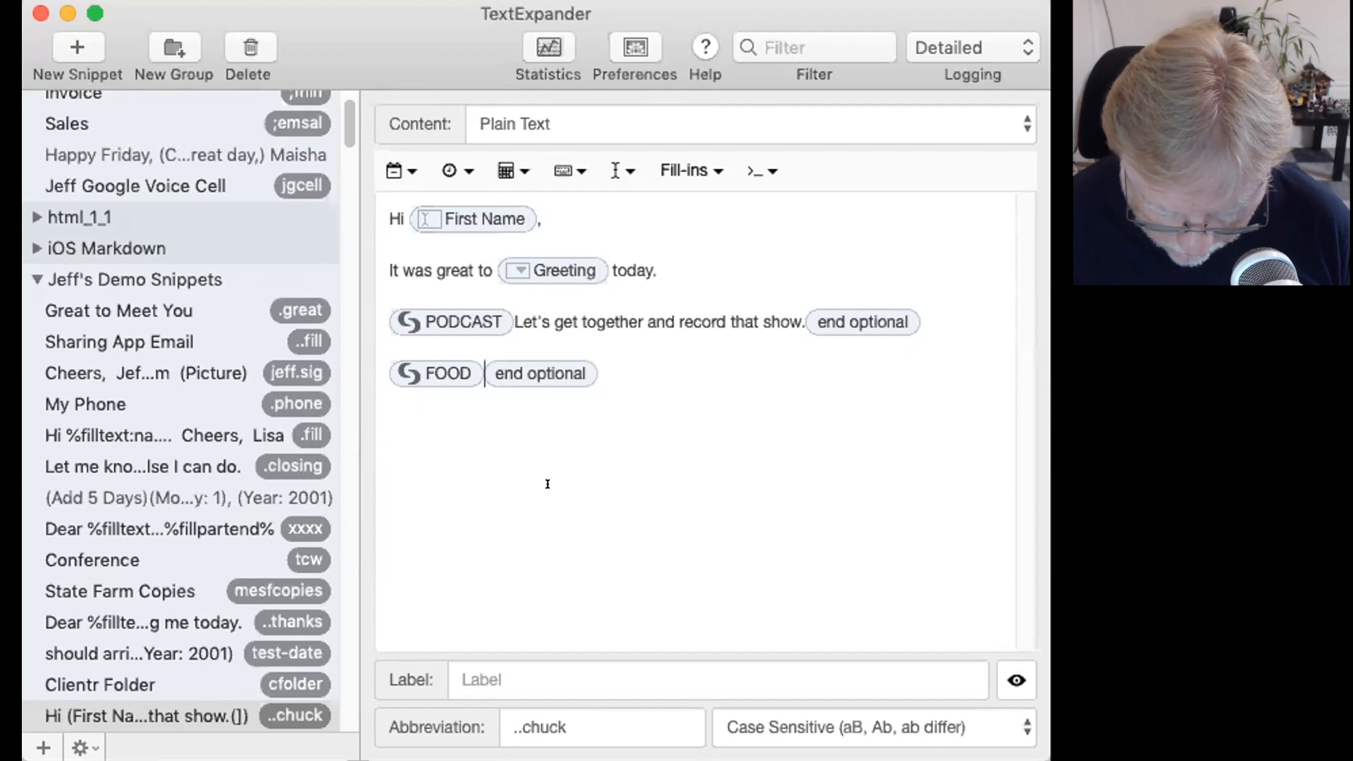
Step: Write "I'm up for lunch when ever you are." inside the FOOD optional section
{"action": "type", "text": "I'm up for lu"}
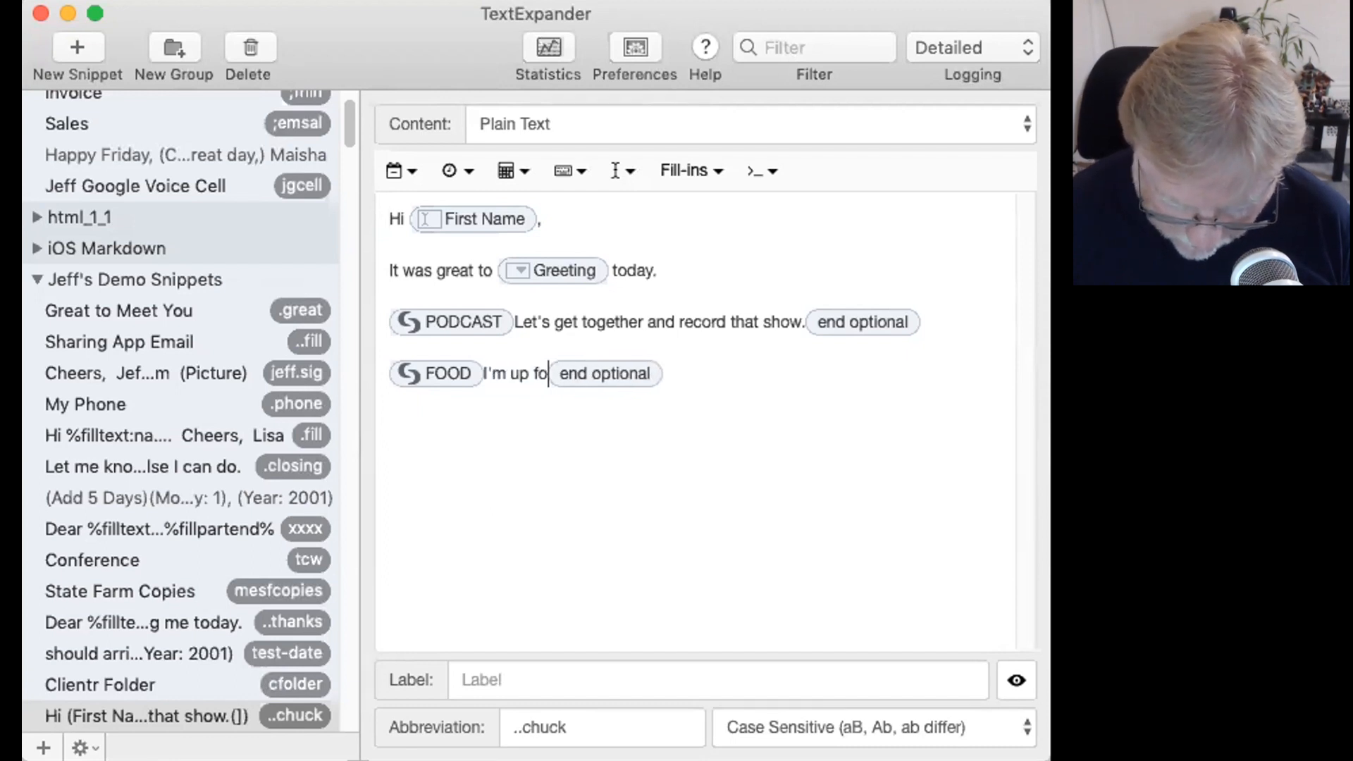
{"action": "type", "text": "nch when"}
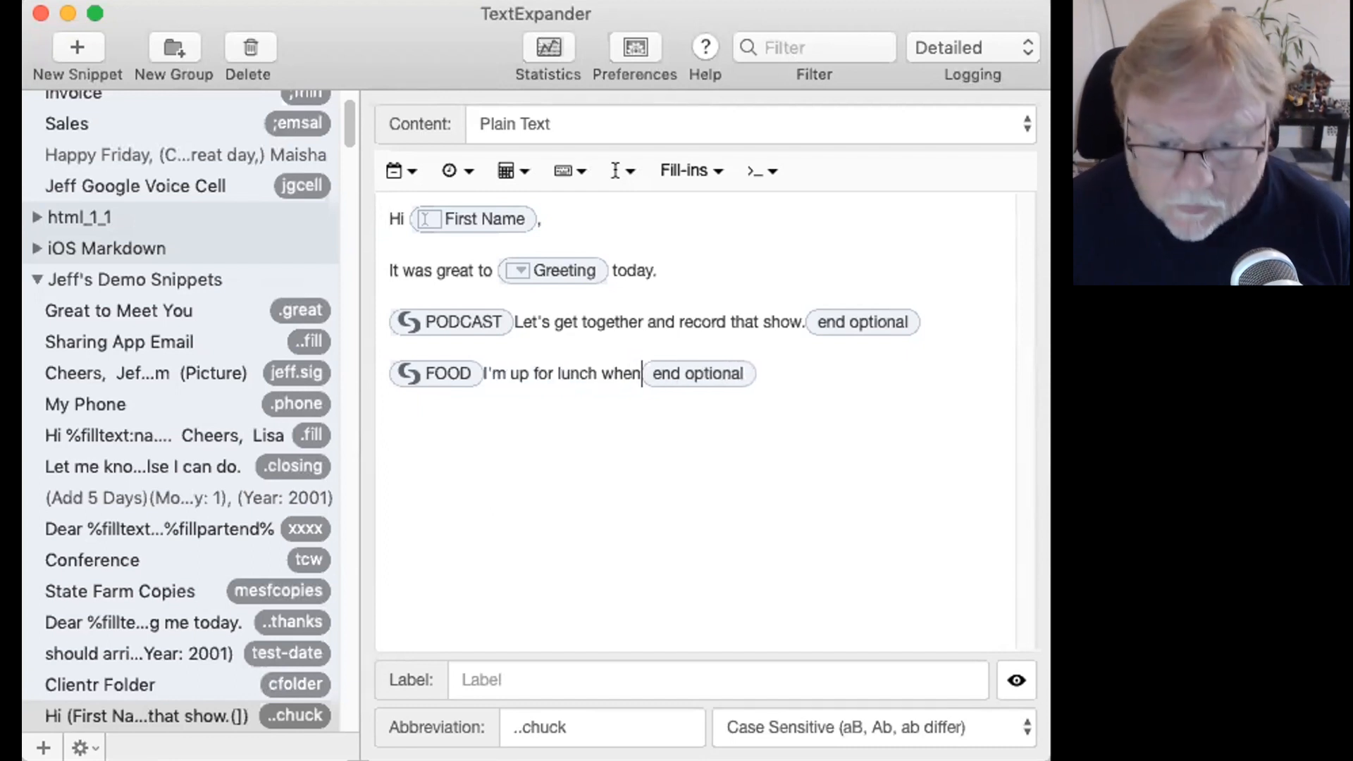
{"action": "type", "text": " ever you are."}
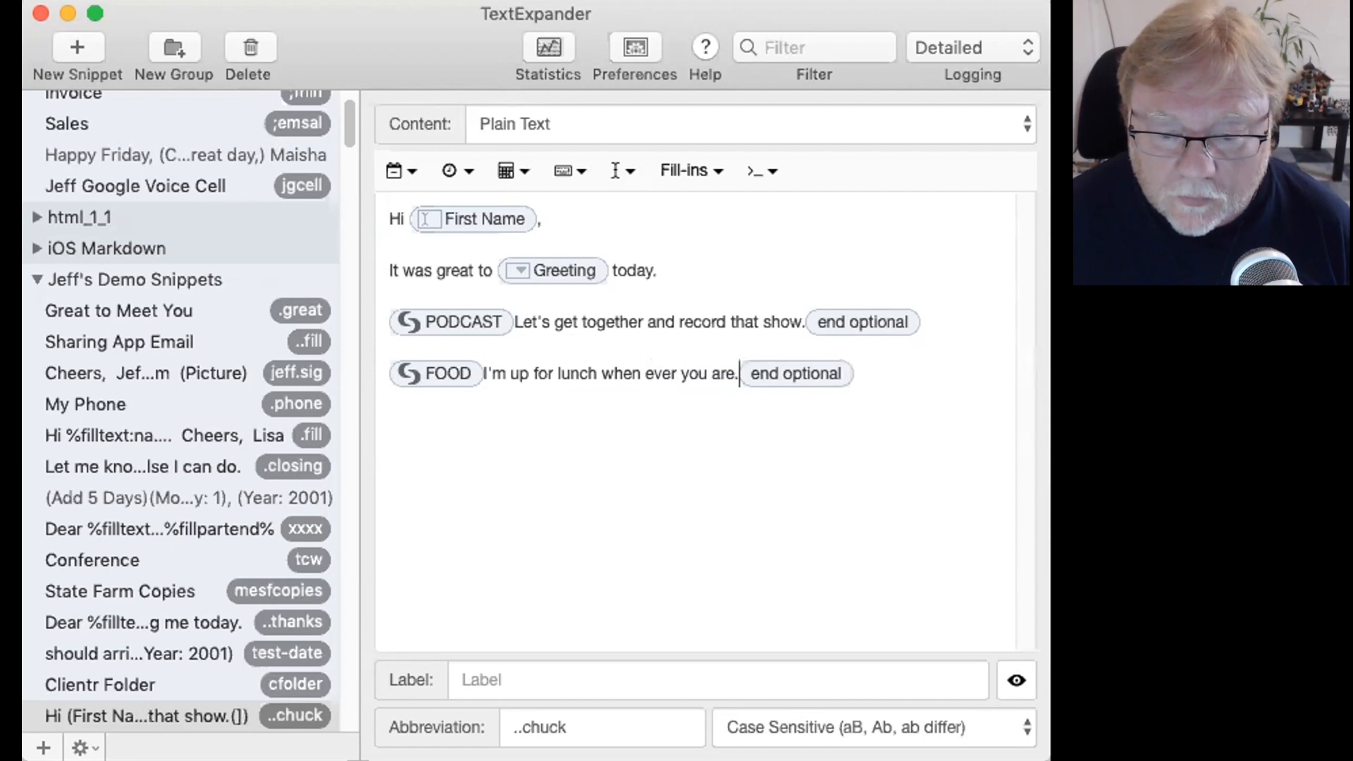
{"action": "left_click", "coordinate": [869, 372]}
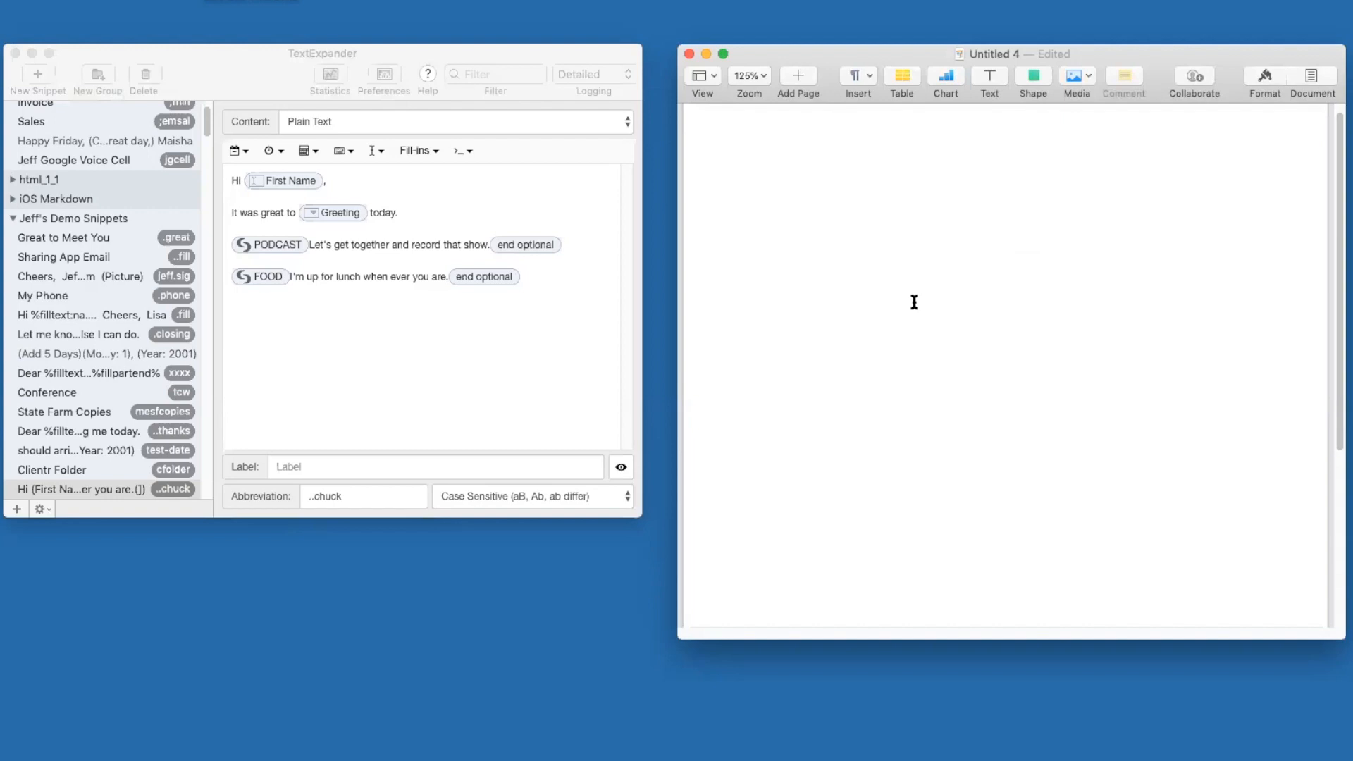
Step: Trigger the "..chuck" snippet in the blank Pages document and move its fill-in window fully into view
{"action": "type", "text": "..x"}
{"action": "key", "text": "BackSpace"}
{"action": "type", "text": "ch"}
{"action": "key", "text": "BackSpace"}
{"action": "key", "text": "BackSpace"}
{"action": "key", "text": "BackSpace"}
{"action": "key", "text": "BackSpace"}
{"action": "key", "text": "BackSpace"}
{"action": "key", "text": "BackSpace"}
{"action": "key", "text": "BackSpace"}
{"action": "type", "text": "..chuck"}
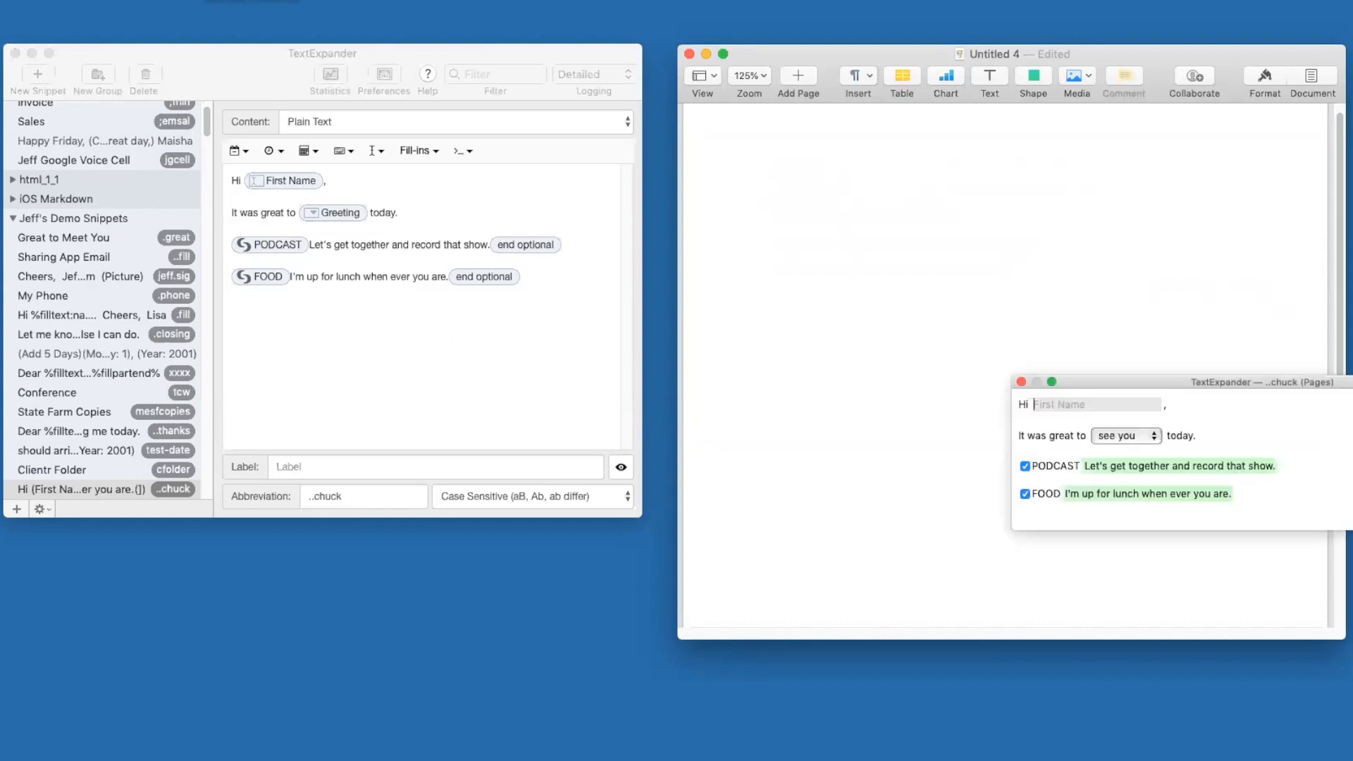
{"action": "left_click_drag", "start_coordinate": [1128, 382], "coordinate": [925, 214]}
Step: Complete the fill-in form with the recipient's first name, the "chat" greeting and the FOOD section excluded, inserting the text into the document
{"action": "type", "text": "CHuck"}
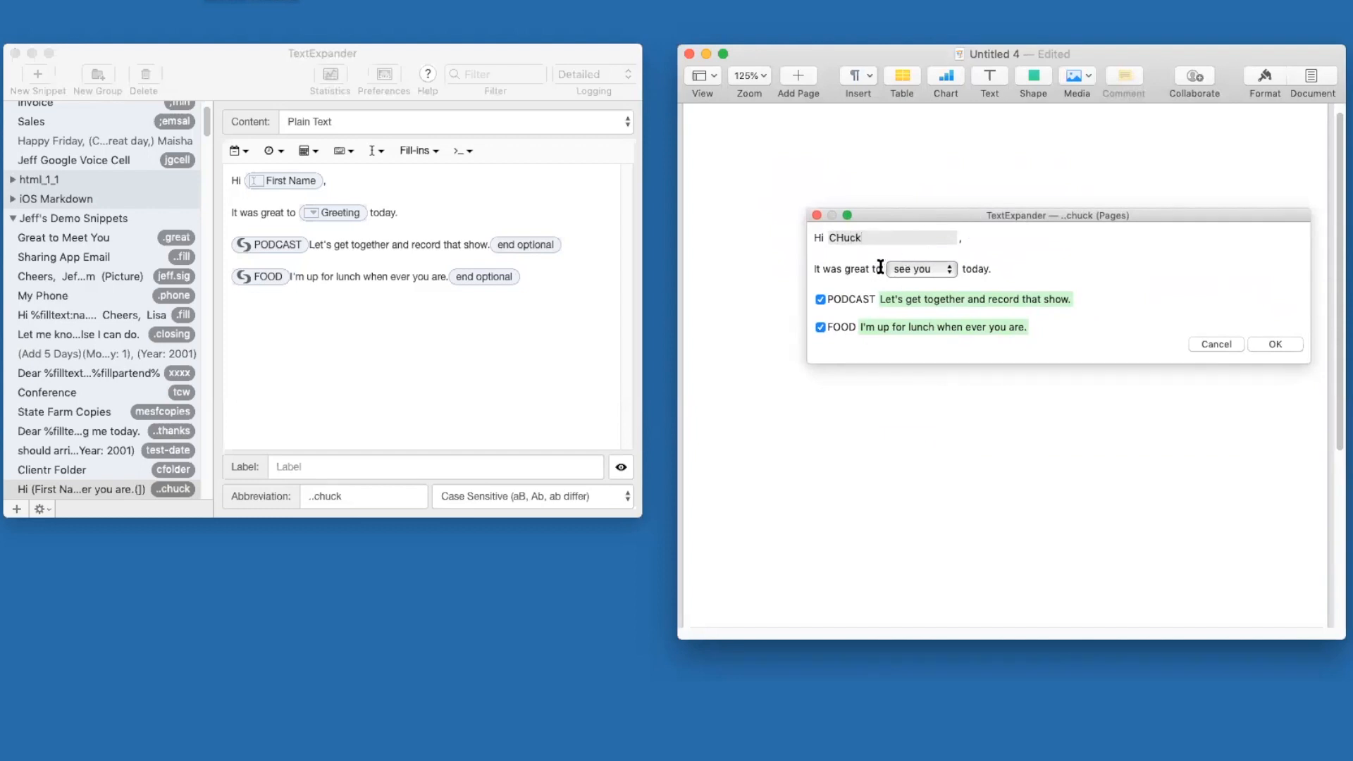
{"action": "left_click", "coordinate": [844, 237]}
{"action": "key", "text": "BackSpace"}
{"action": "type", "text": "h"}
{"action": "left_click", "coordinate": [940, 270]}
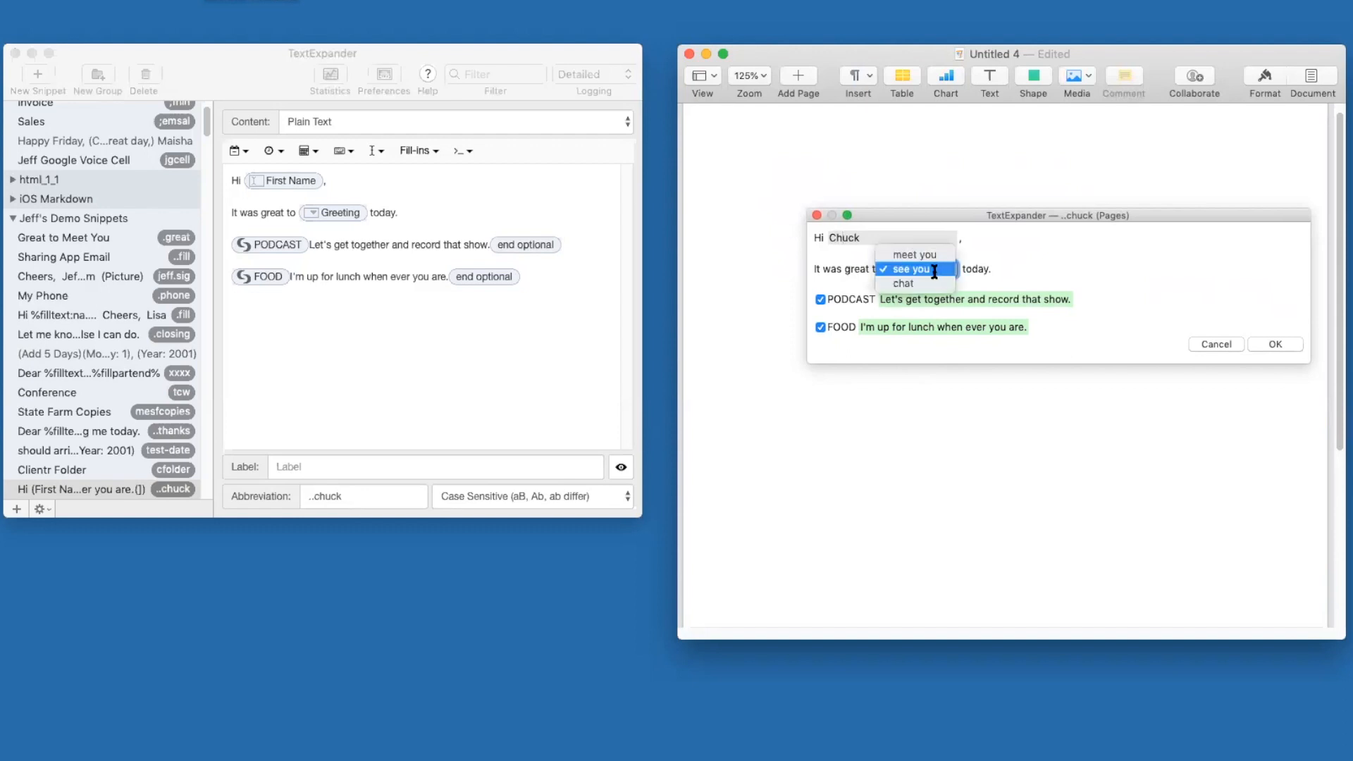
{"action": "left_click", "coordinate": [910, 282]}
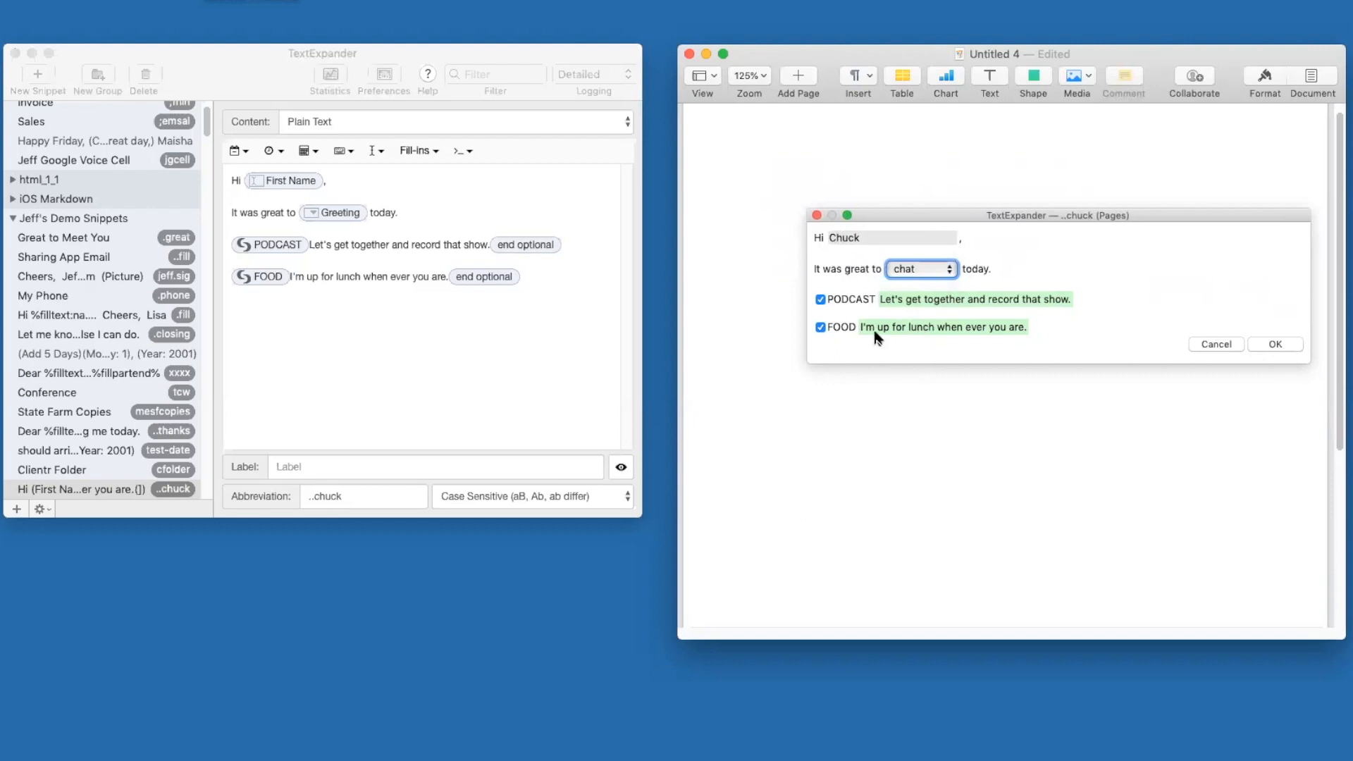
{"action": "left_click", "coordinate": [819, 327]}
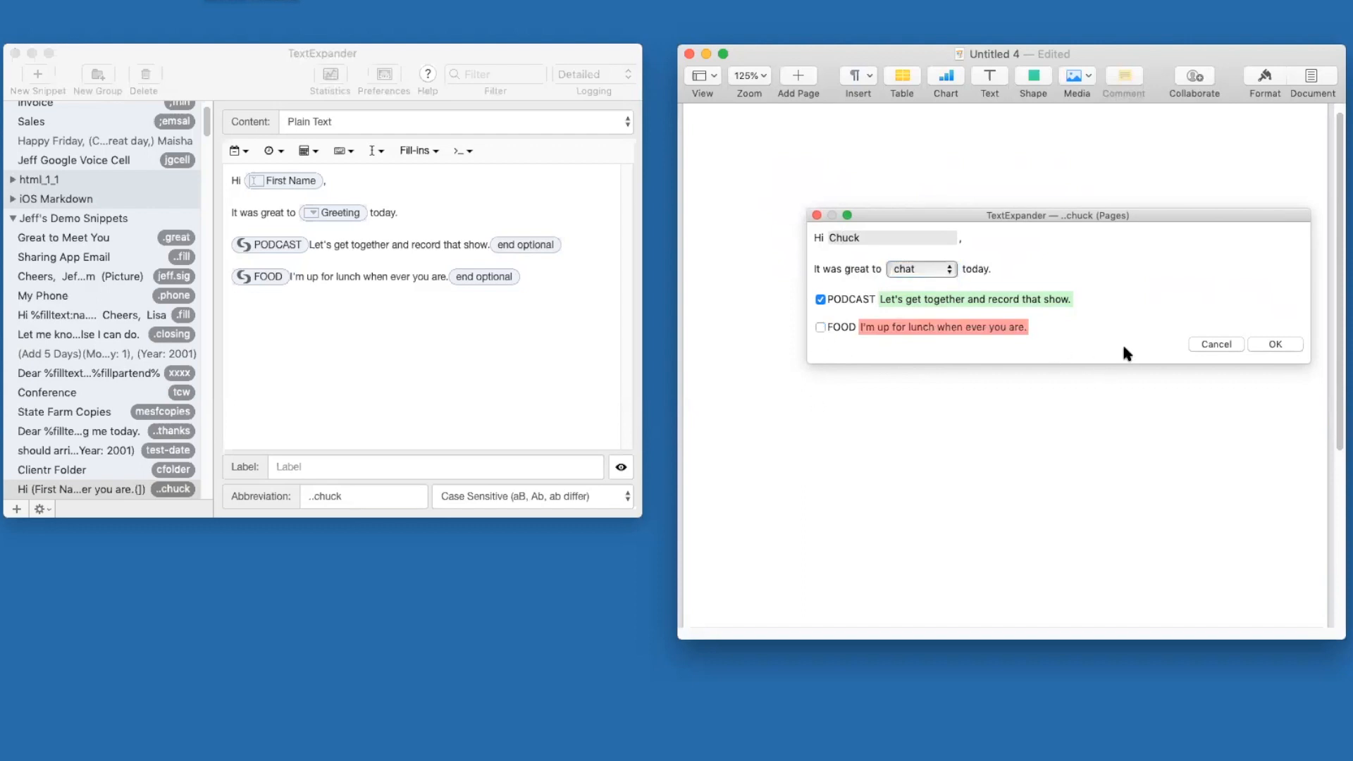
{"action": "left_click", "coordinate": [1274, 344]}
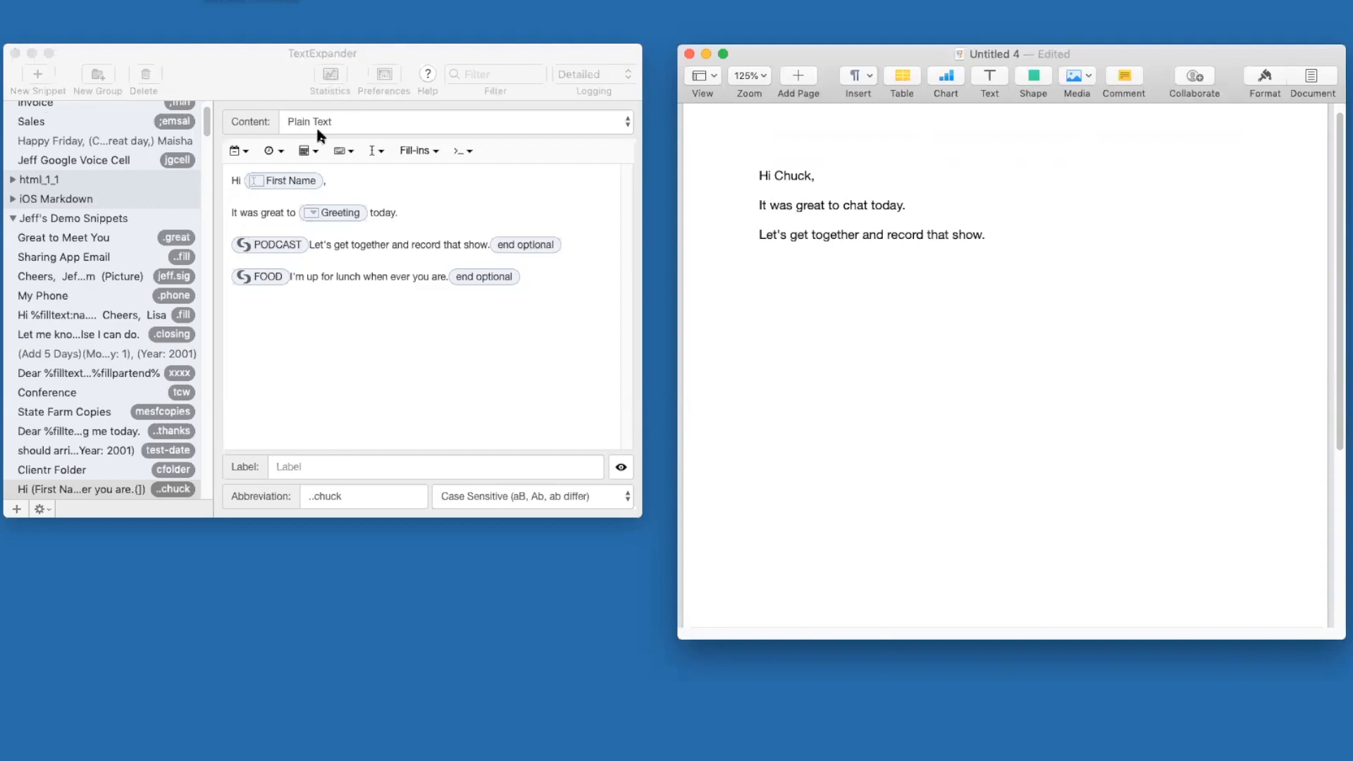
Step: Return to the snippet in TextExpander and highlight its PODCAST and FOOD optional sections
{"action": "left_click", "coordinate": [426, 359]}
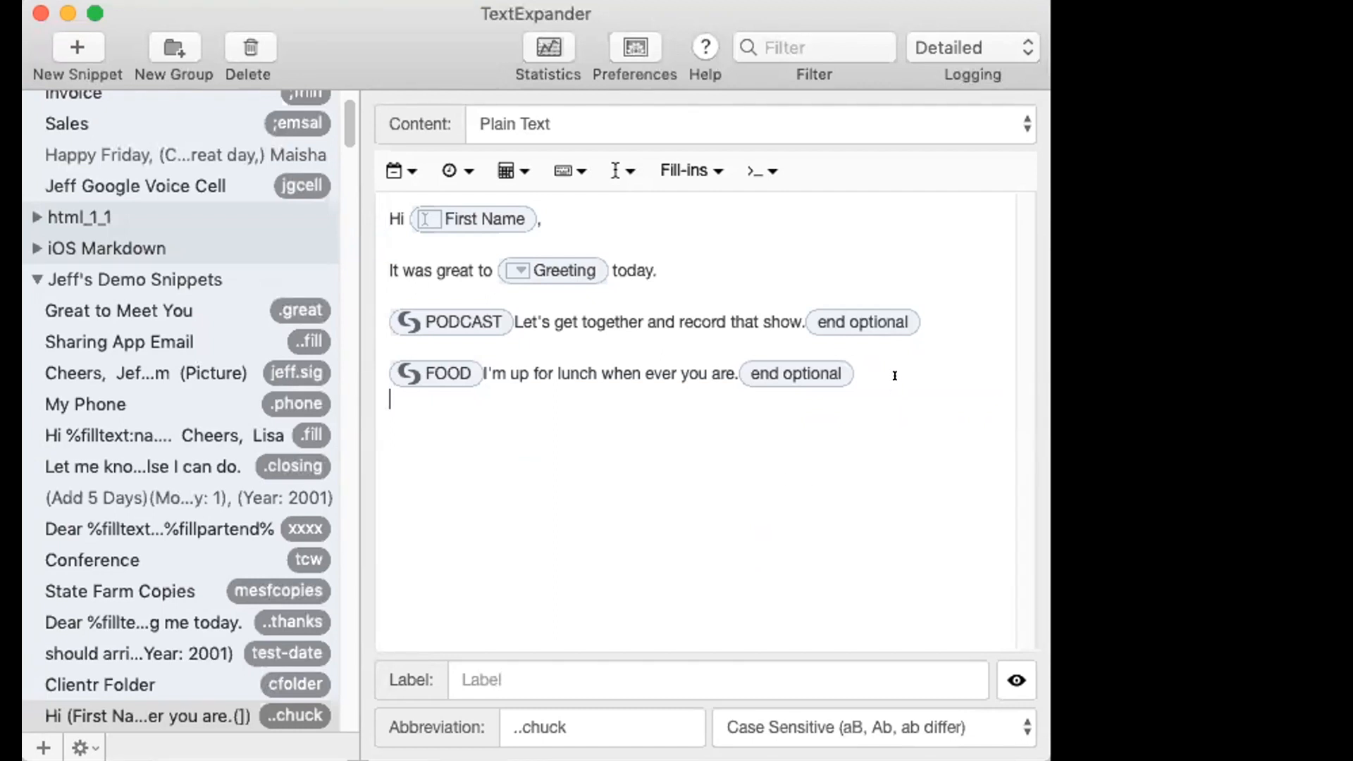
{"action": "left_click_drag", "start_coordinate": [895, 375], "coordinate": [331, 286]}
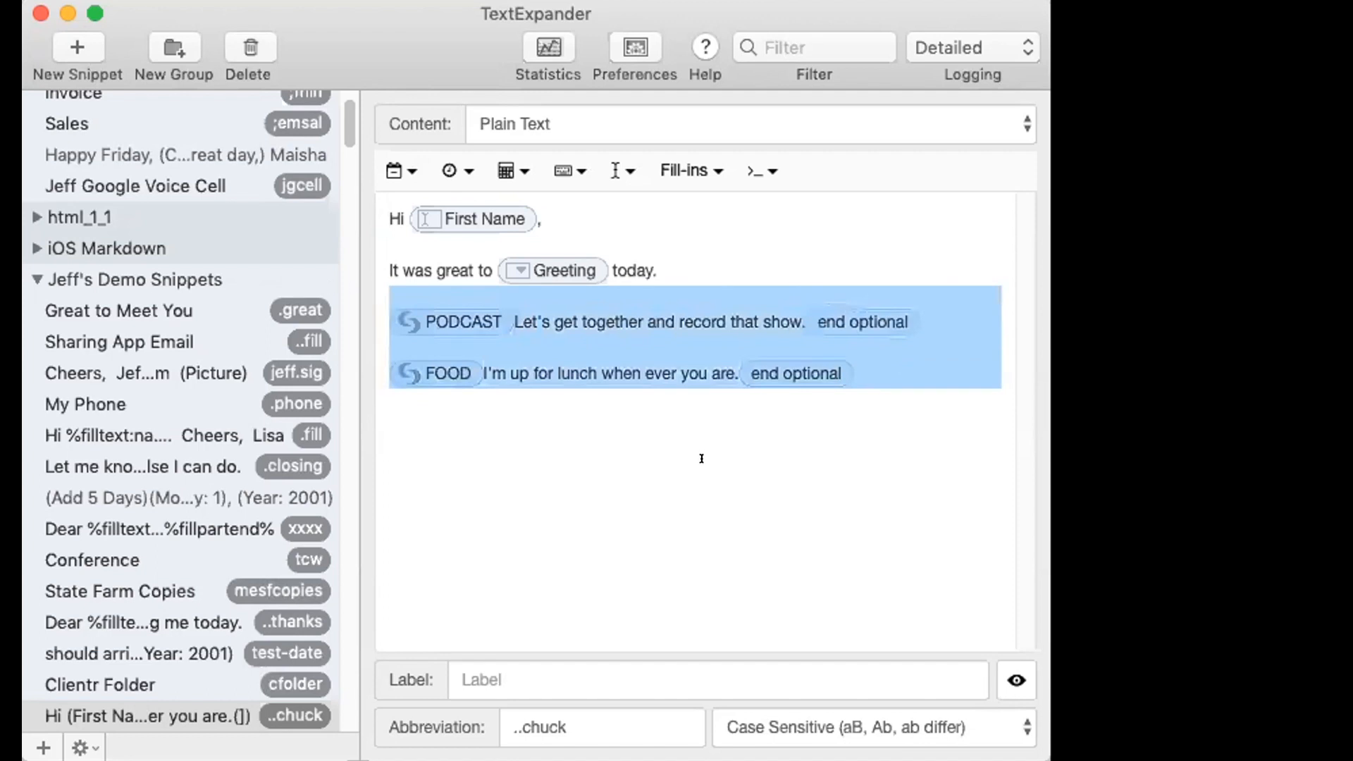
{"action": "left_click", "coordinate": [702, 610]}
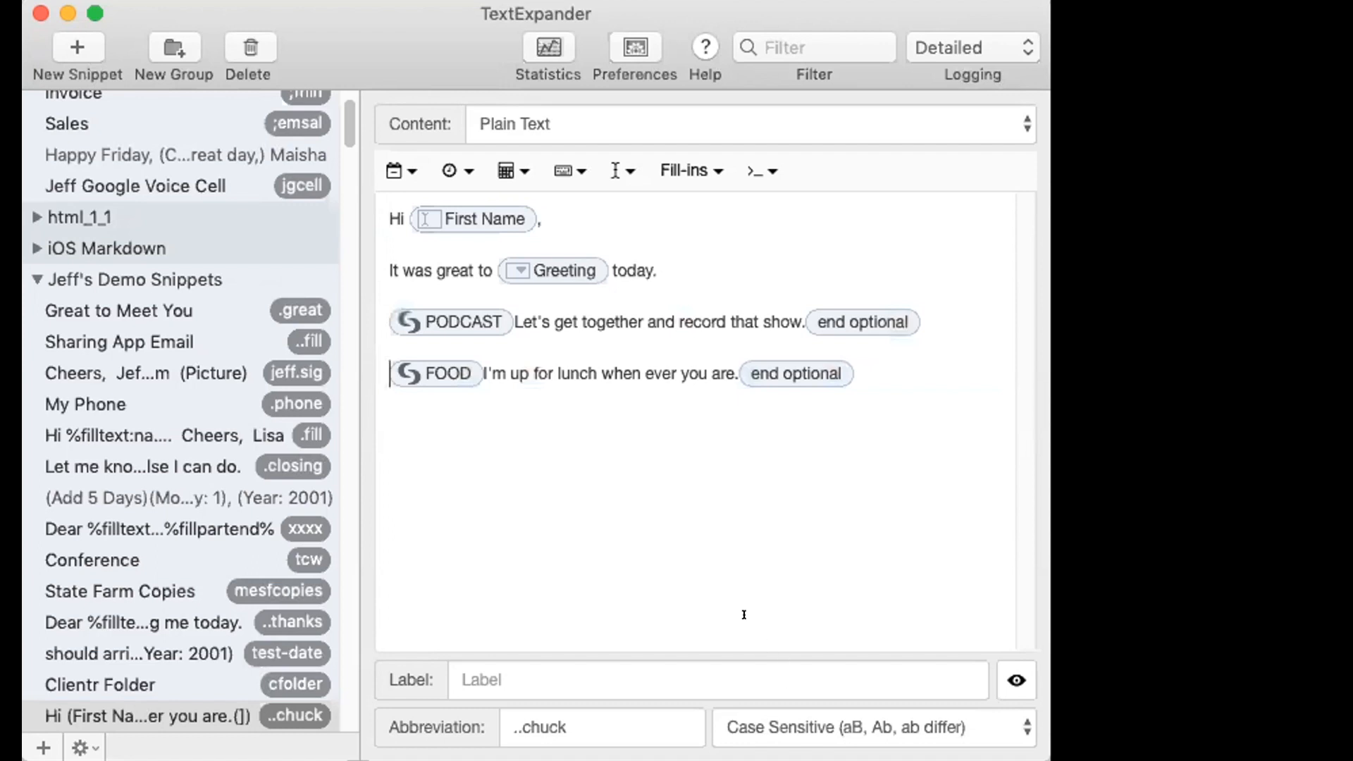
Step: Try joining the FOOD section onto the PODCAST section's line, and restore the blank line between the two sections
{"action": "key", "text": "BackSpace"}
{"action": "key", "text": "BackSpace"}
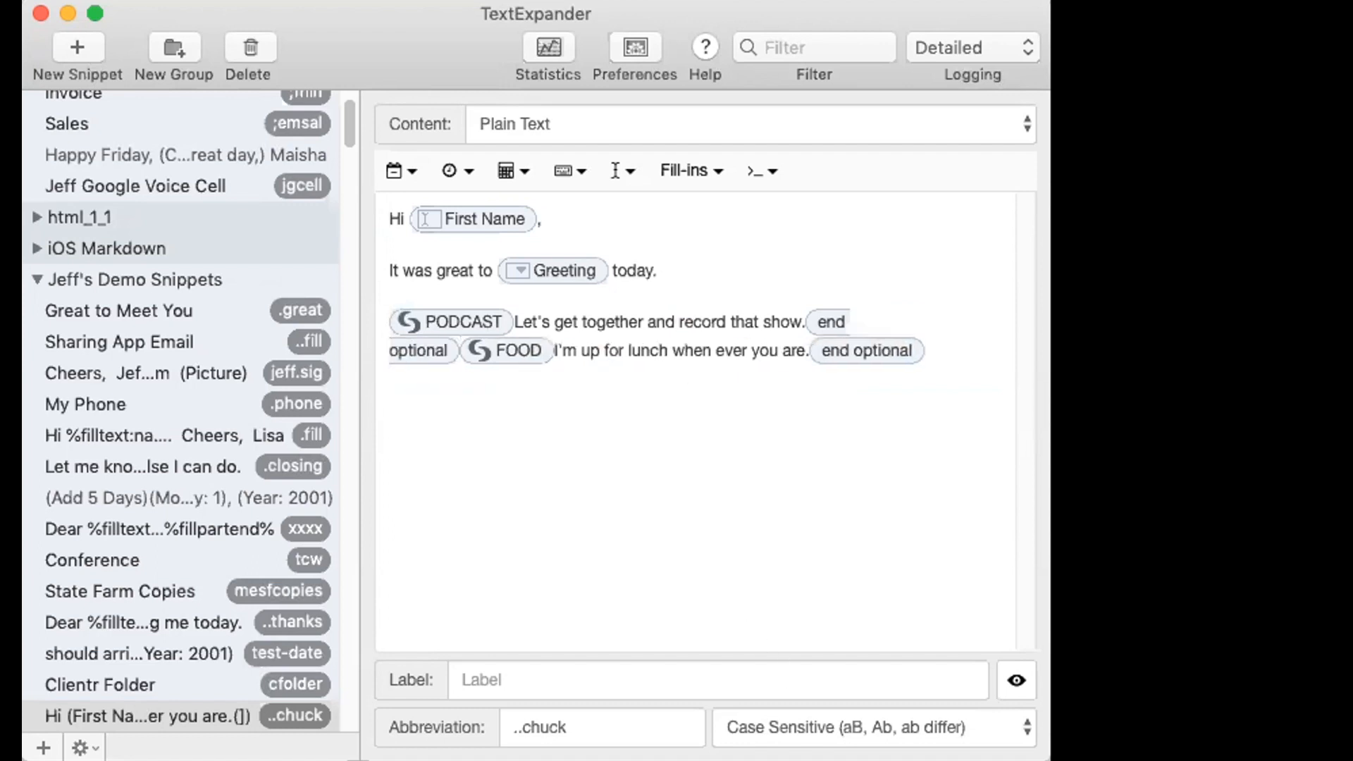
{"action": "key", "text": "super+z"}
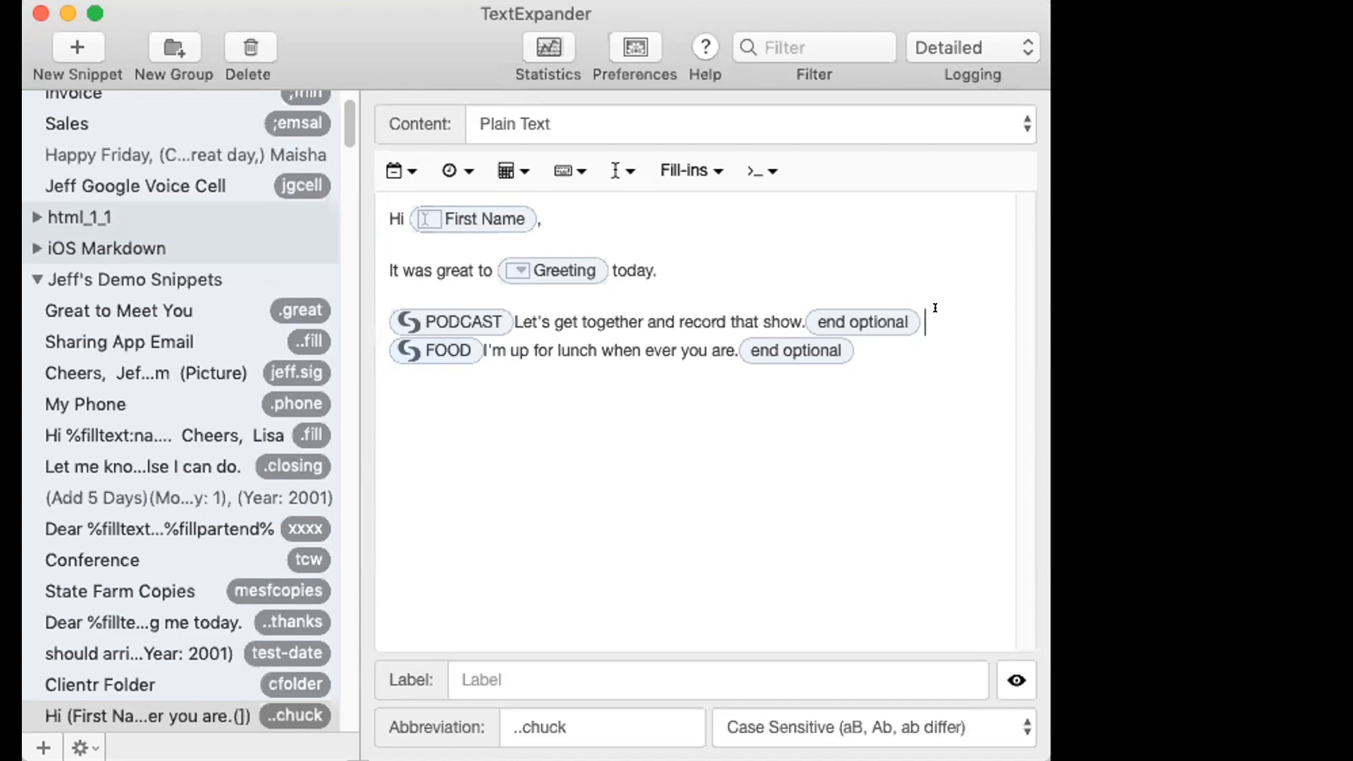
{"action": "key", "text": "Delete"}
{"action": "key", "text": "Return"}
{"action": "key", "text": "Return"}
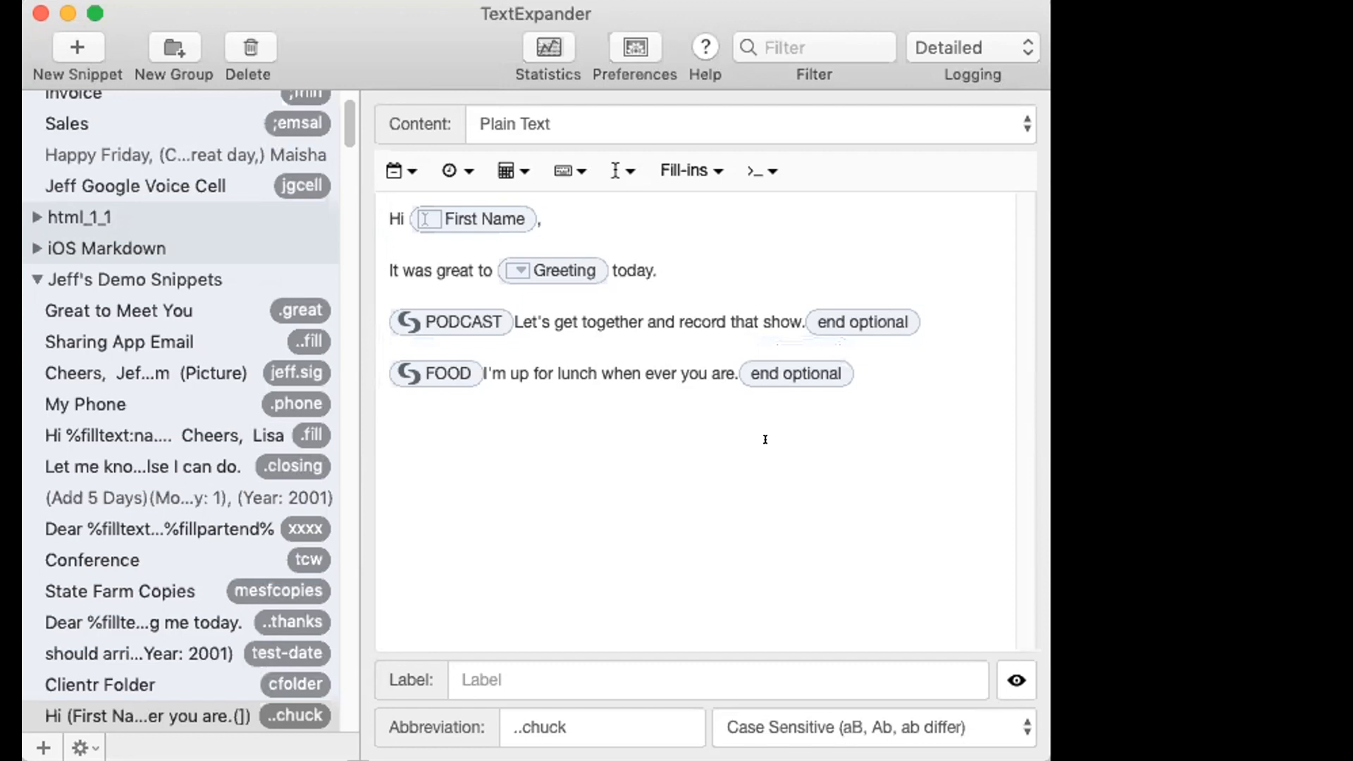
{"action": "key", "text": "Down"}
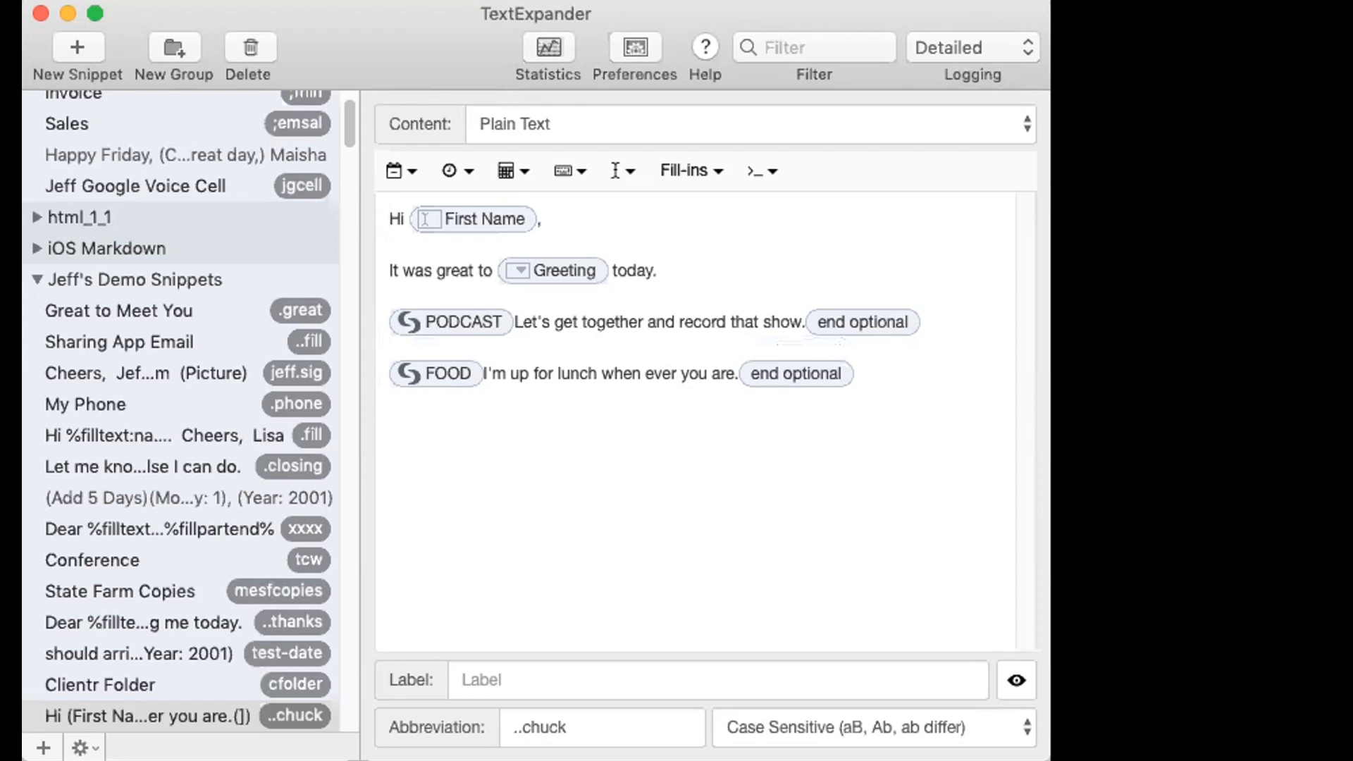
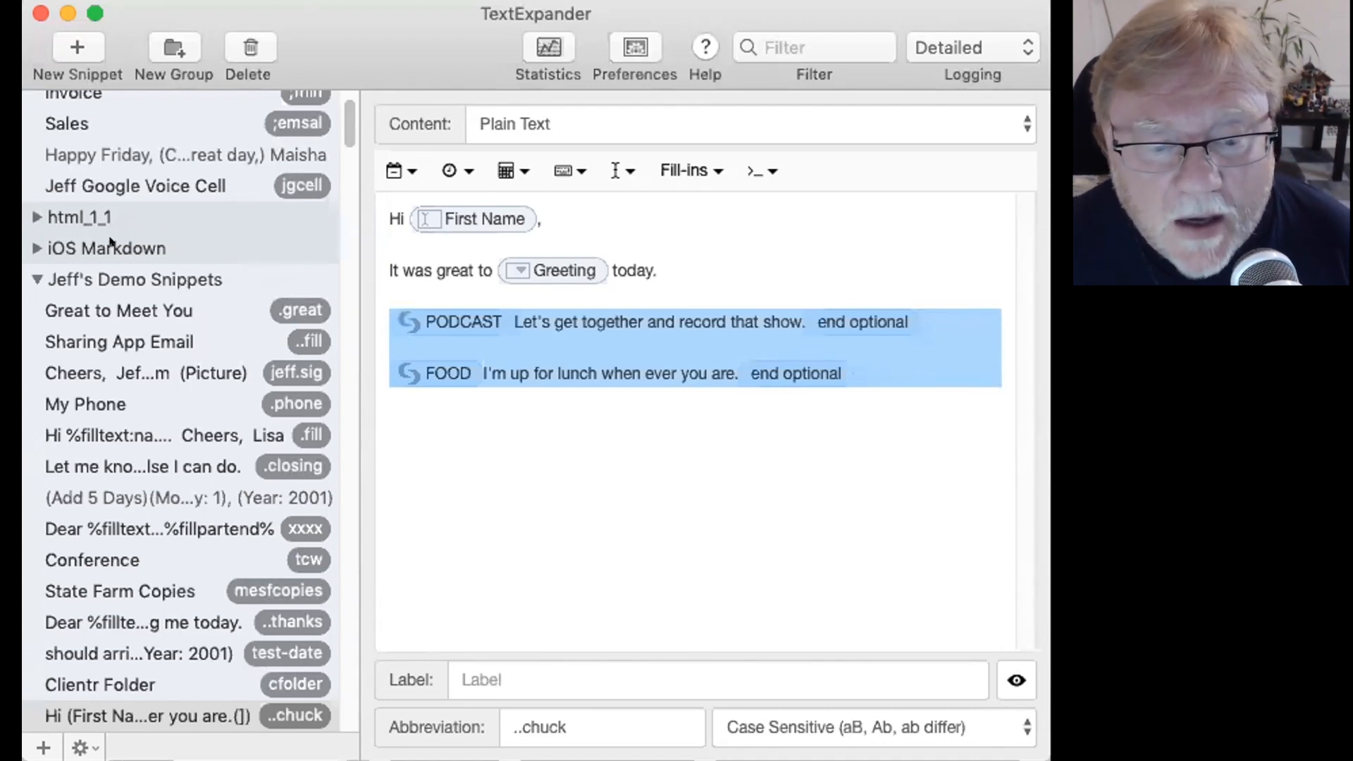
Step: Create a new snippet in the demo snippets group from the copied PODCAST and FOOD sections, with the abbreviation ".inception"
{"action": "left_click", "coordinate": [98, 276]}
{"action": "left_click", "coordinate": [54, 47]}
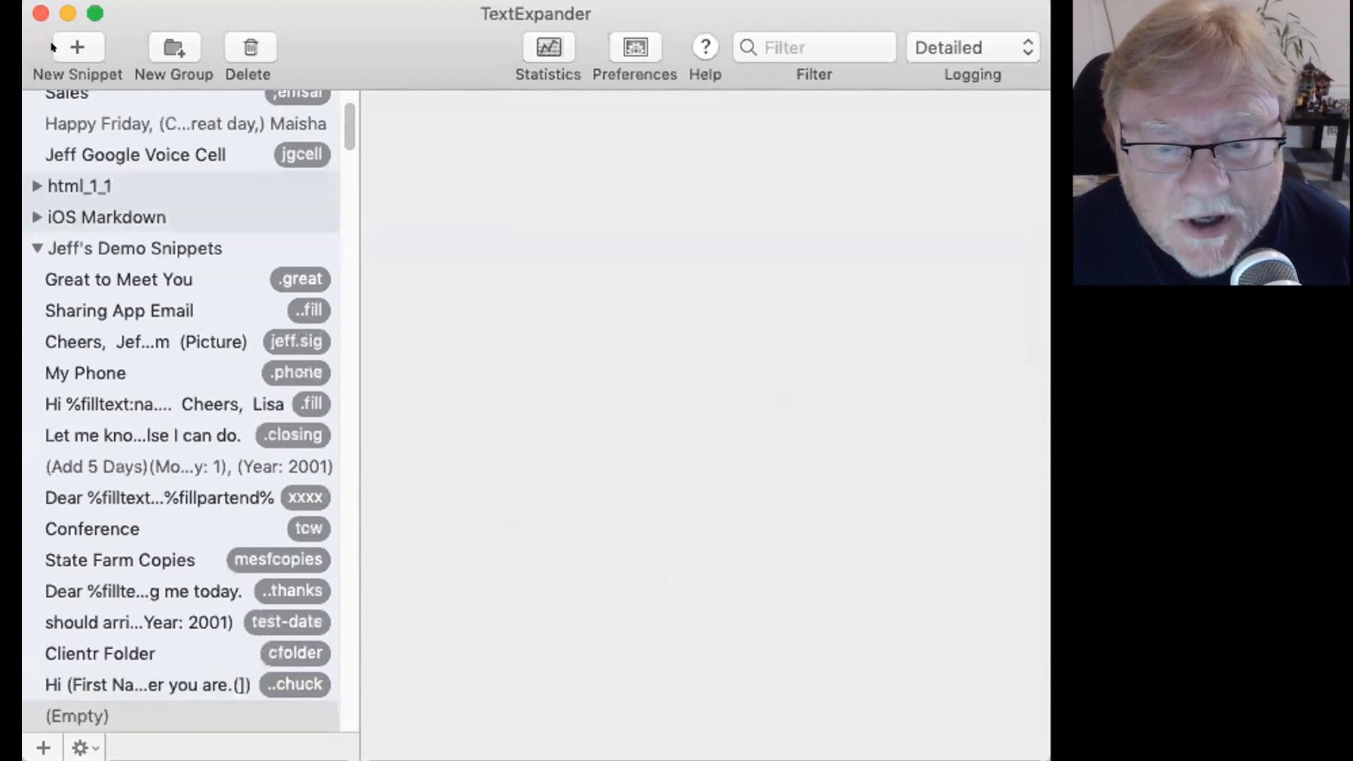
{"action": "type", "text": "PODCAST Let's get together and record that show. end optional\\nFOOD I'm up for lunch when ever you are. end optional"}
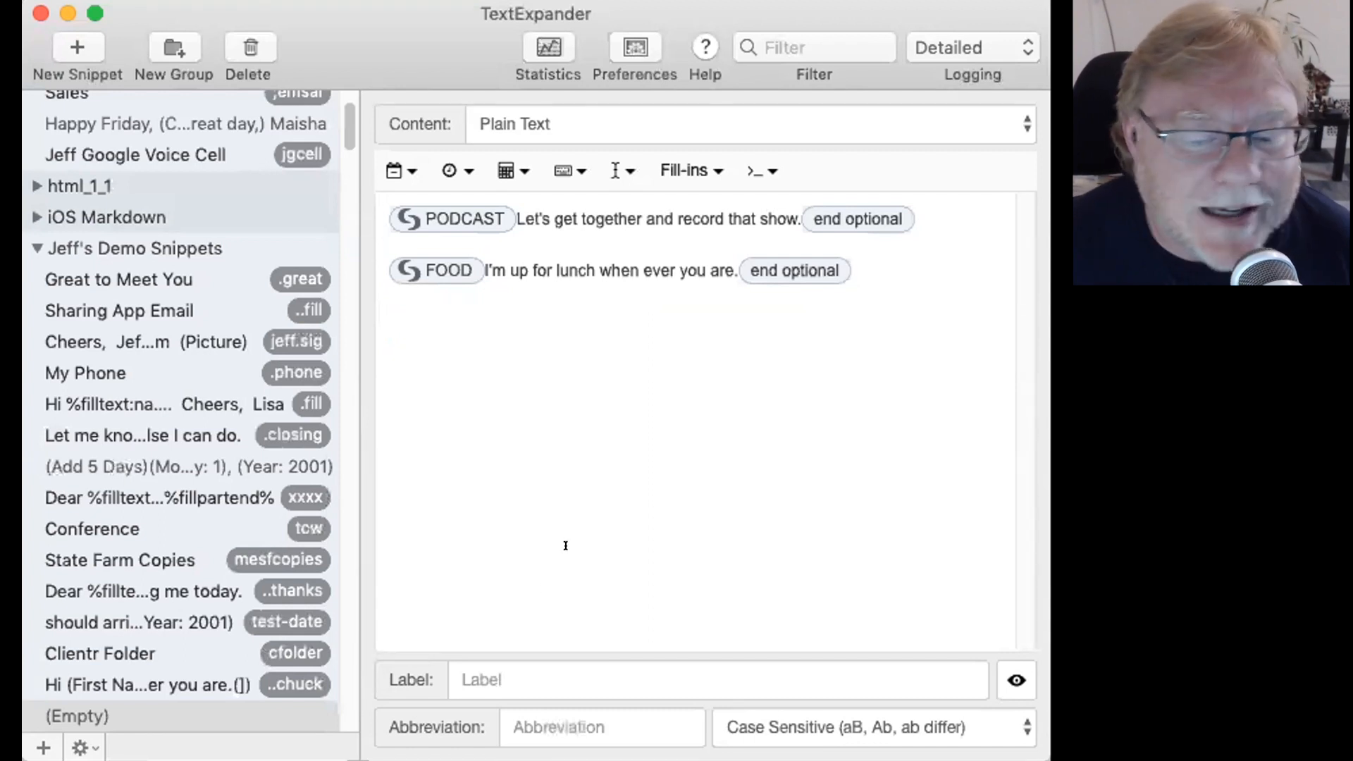
{"action": "left_click", "coordinate": [568, 718]}
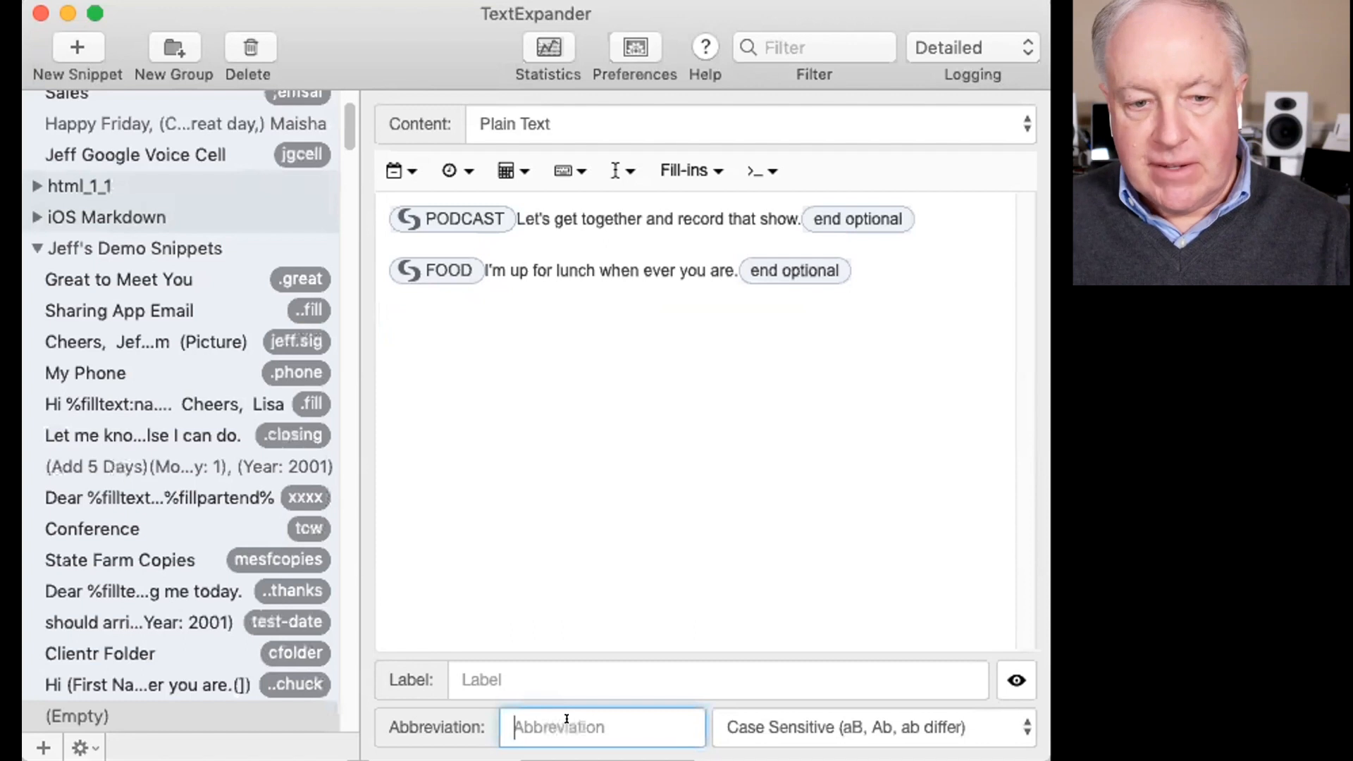
{"action": "type", "text": "."}
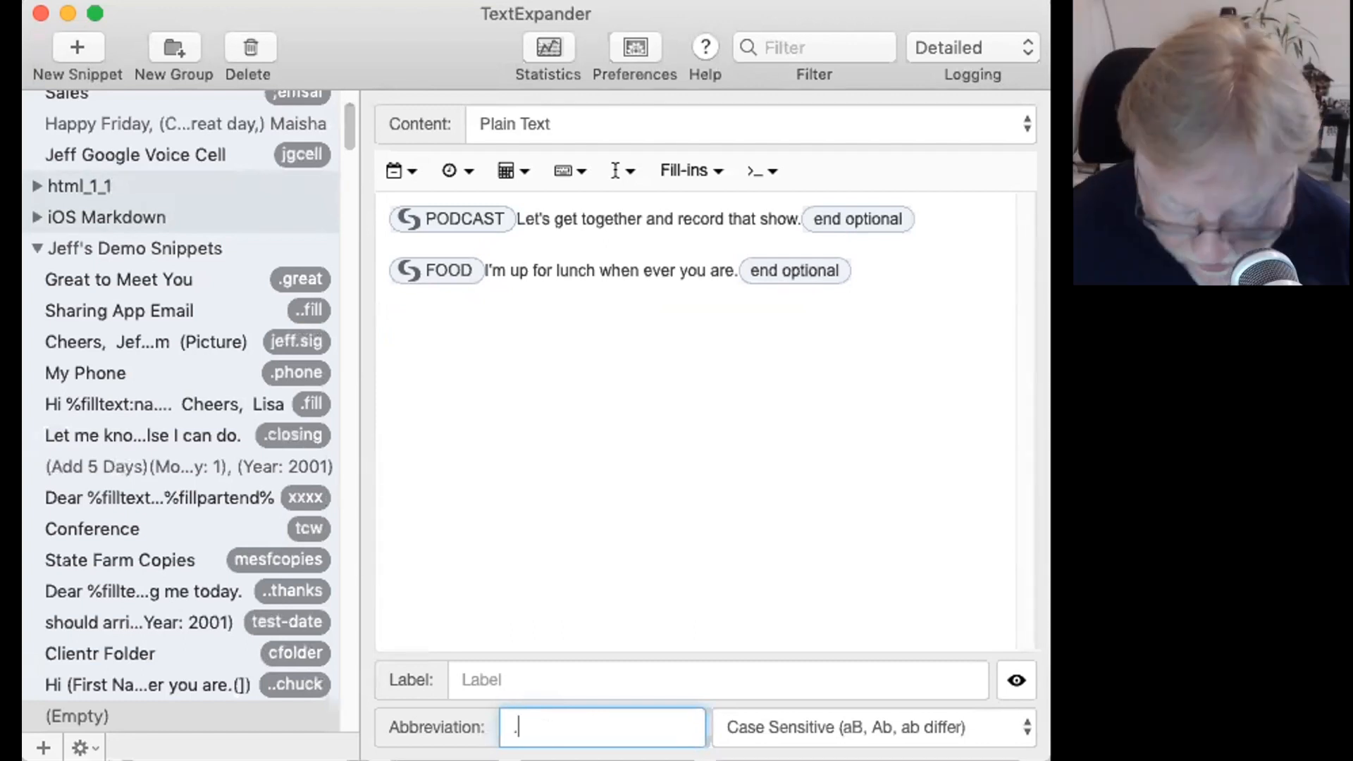
{"action": "type", "text": "ince"}
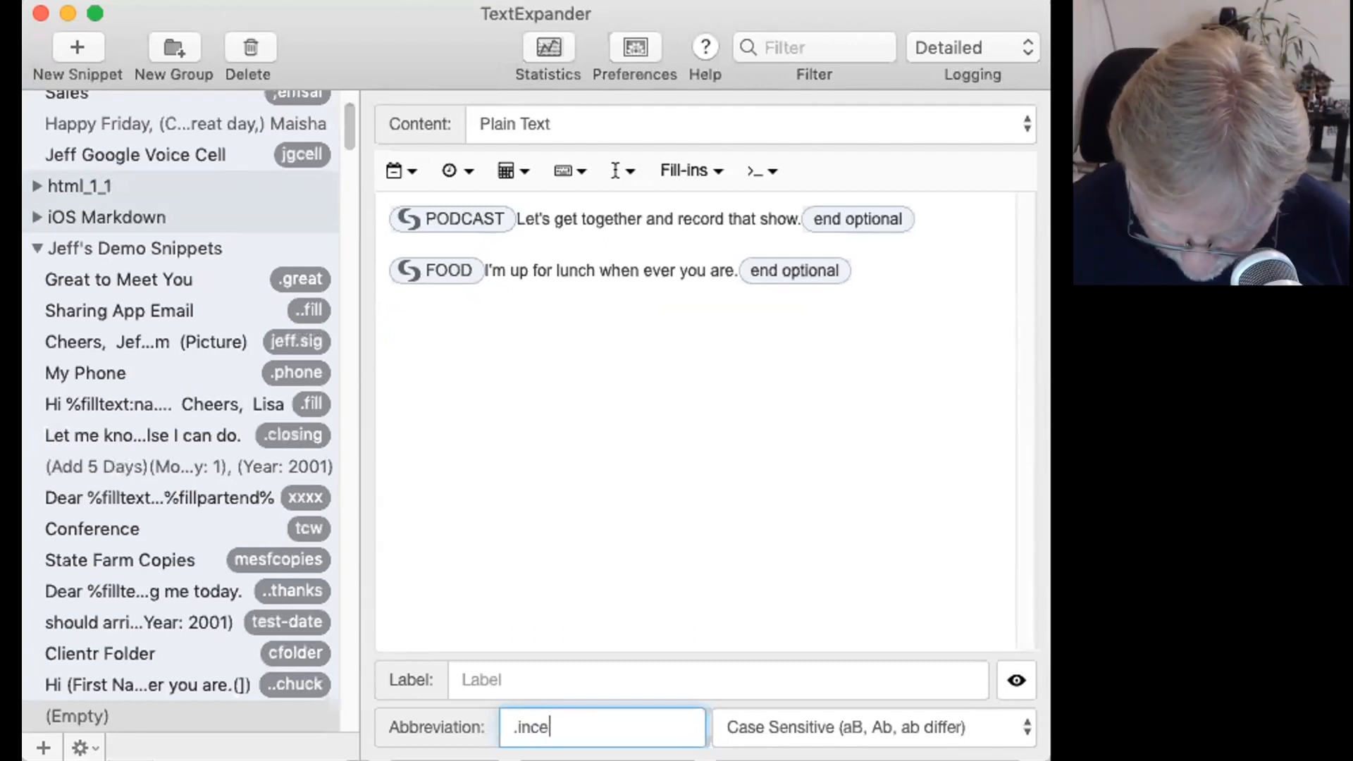
{"action": "type", "text": "ption"}
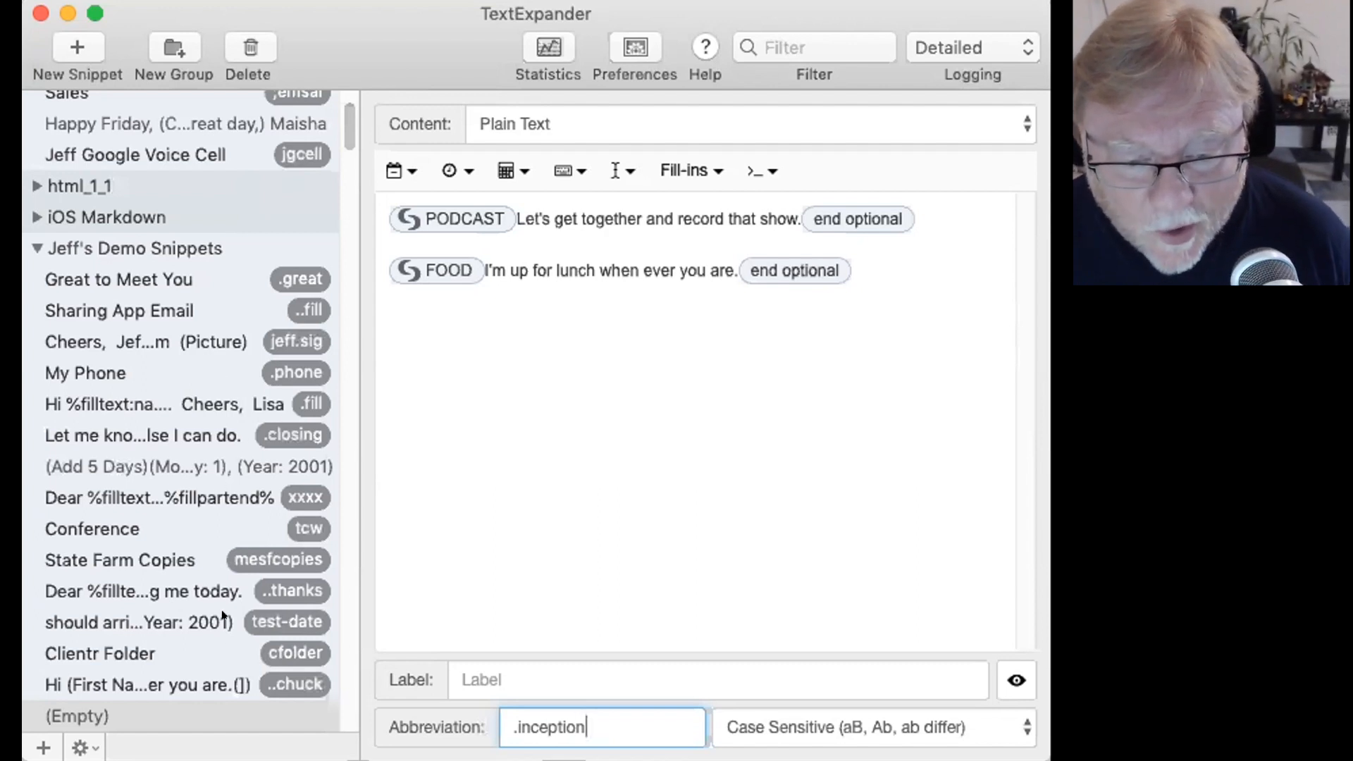
Step: Delete the PODCAST and FOOD optional sections from the "..chuck" snippet, leaving an empty line below the greeting sentence
{"action": "left_click", "coordinate": [120, 681]}
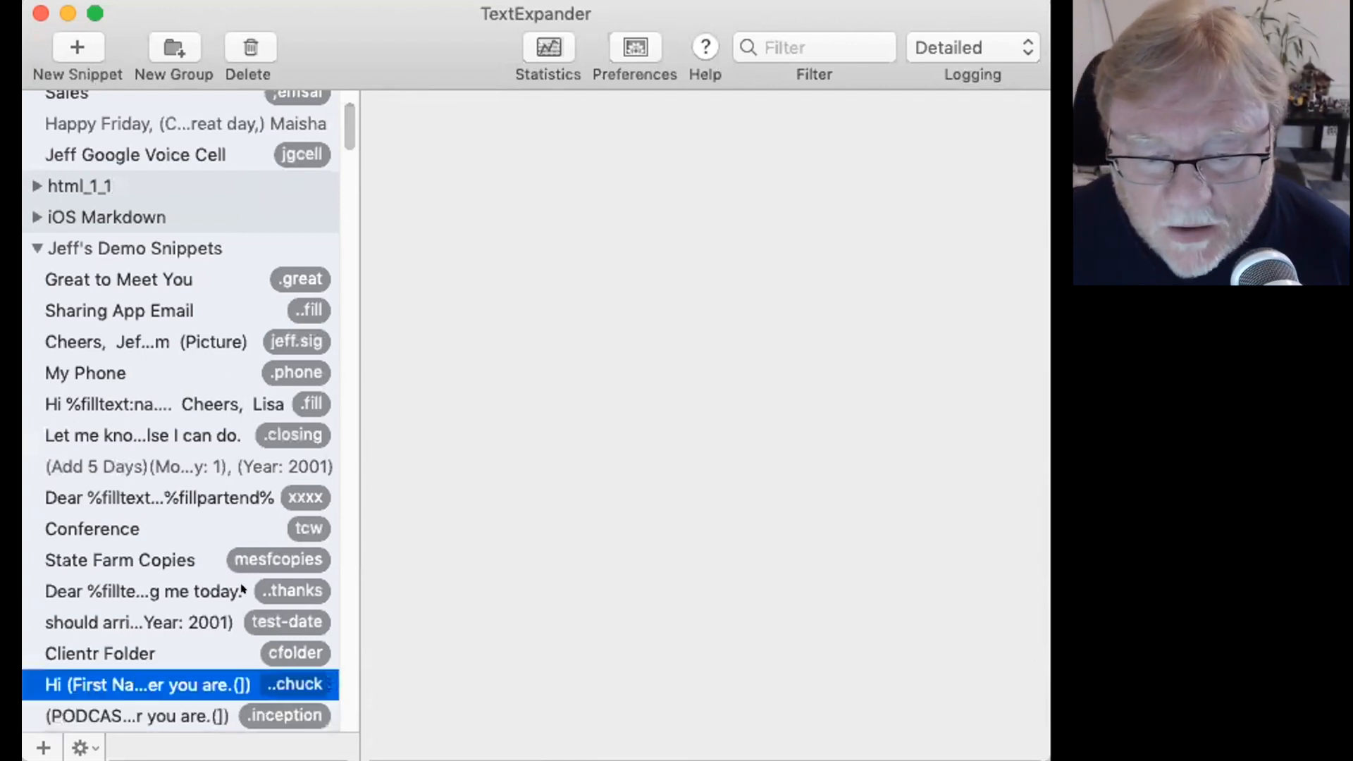
{"action": "left_click_drag", "start_coordinate": [874, 376], "coordinate": [371, 305]}
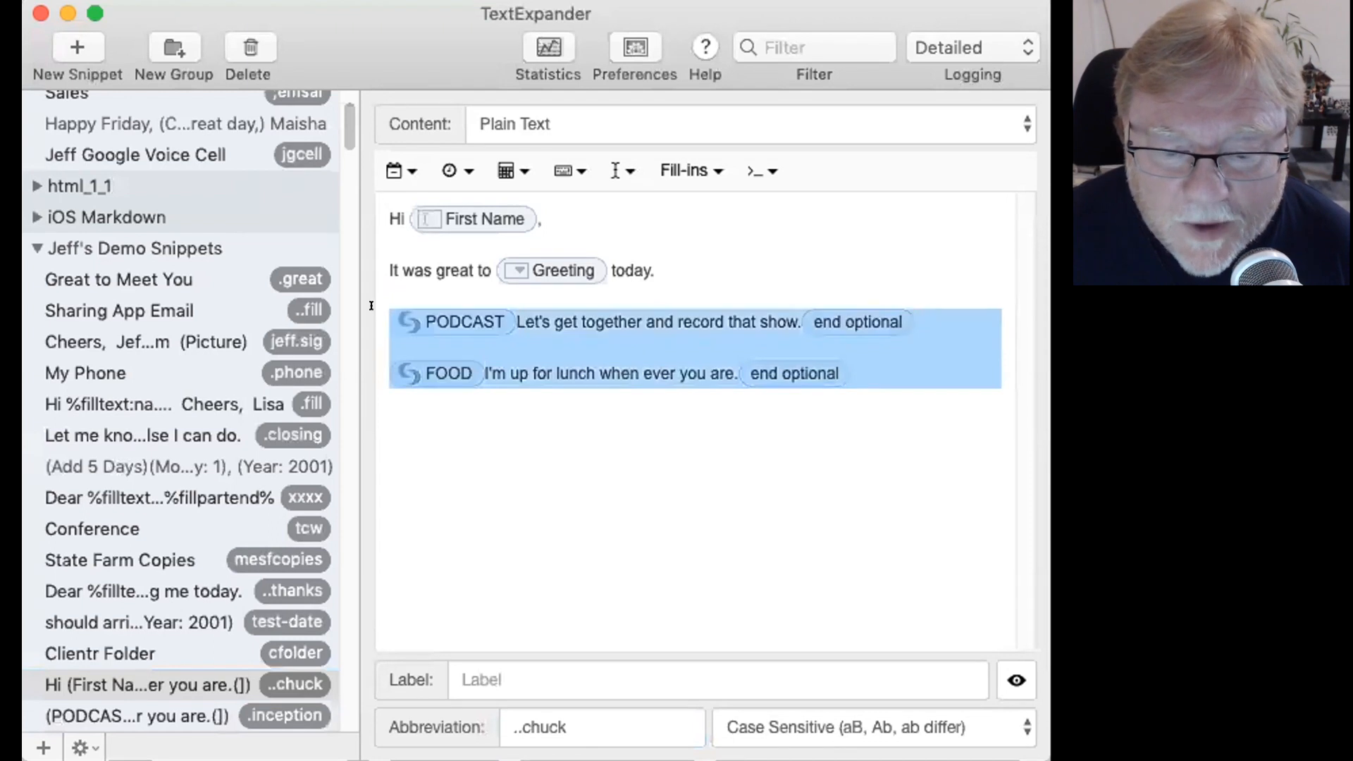
{"action": "key", "text": "BackSpace"}
{"action": "key", "text": "Return"}
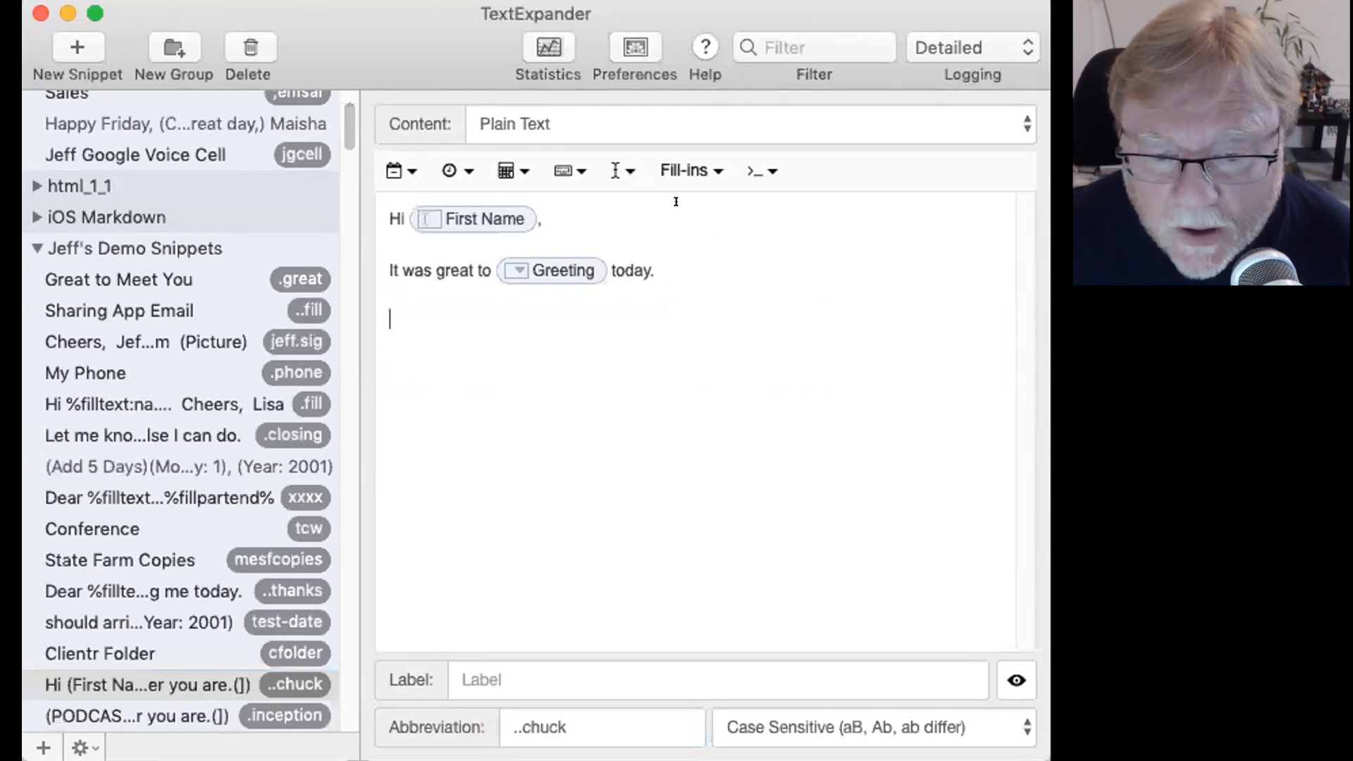
Step: Insert the ".inception" snippet as a nested snippet below the greeting sentence in "..chuck"
{"action": "left_click", "coordinate": [701, 162]}
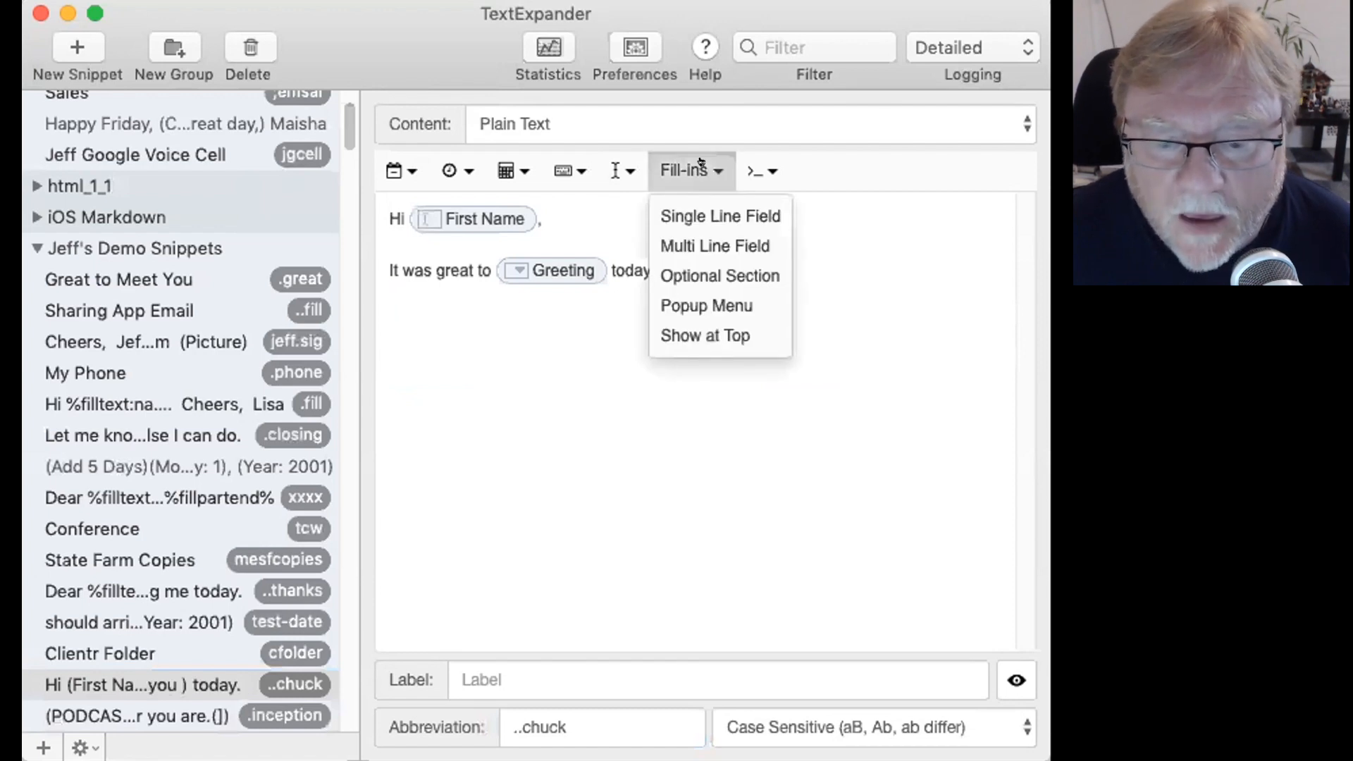
{"action": "left_click", "coordinate": [616, 162]}
{"action": "left_click", "coordinate": [553, 159]}
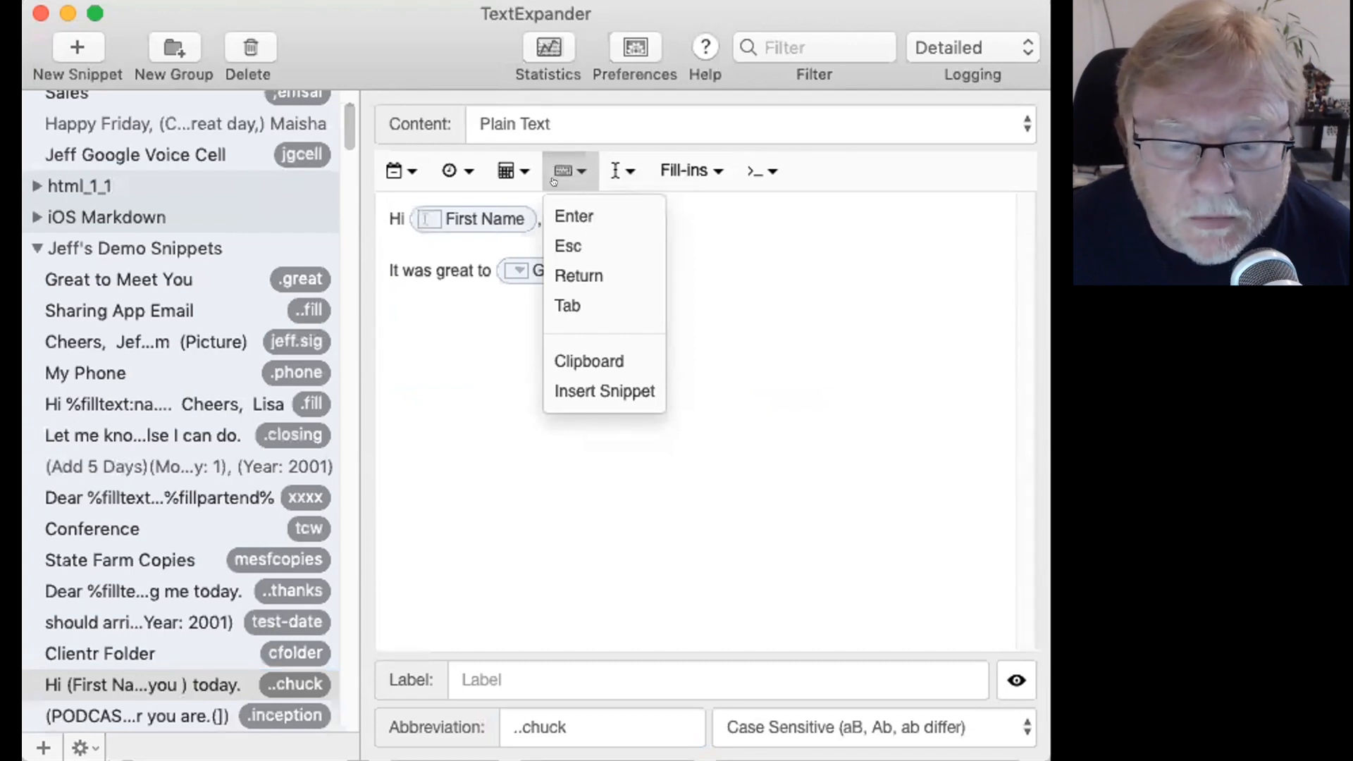
{"action": "left_click", "coordinate": [562, 389]}
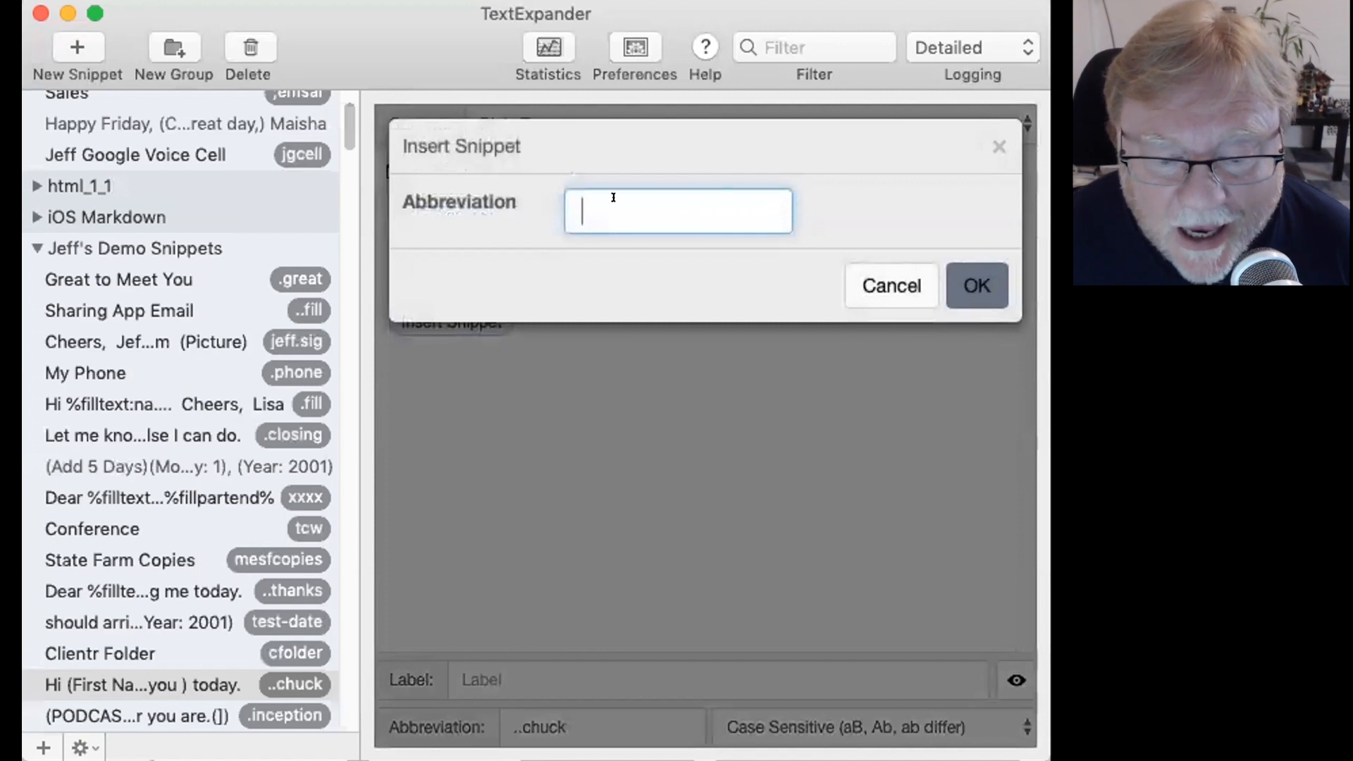
{"action": "type", "text": ".inception"}
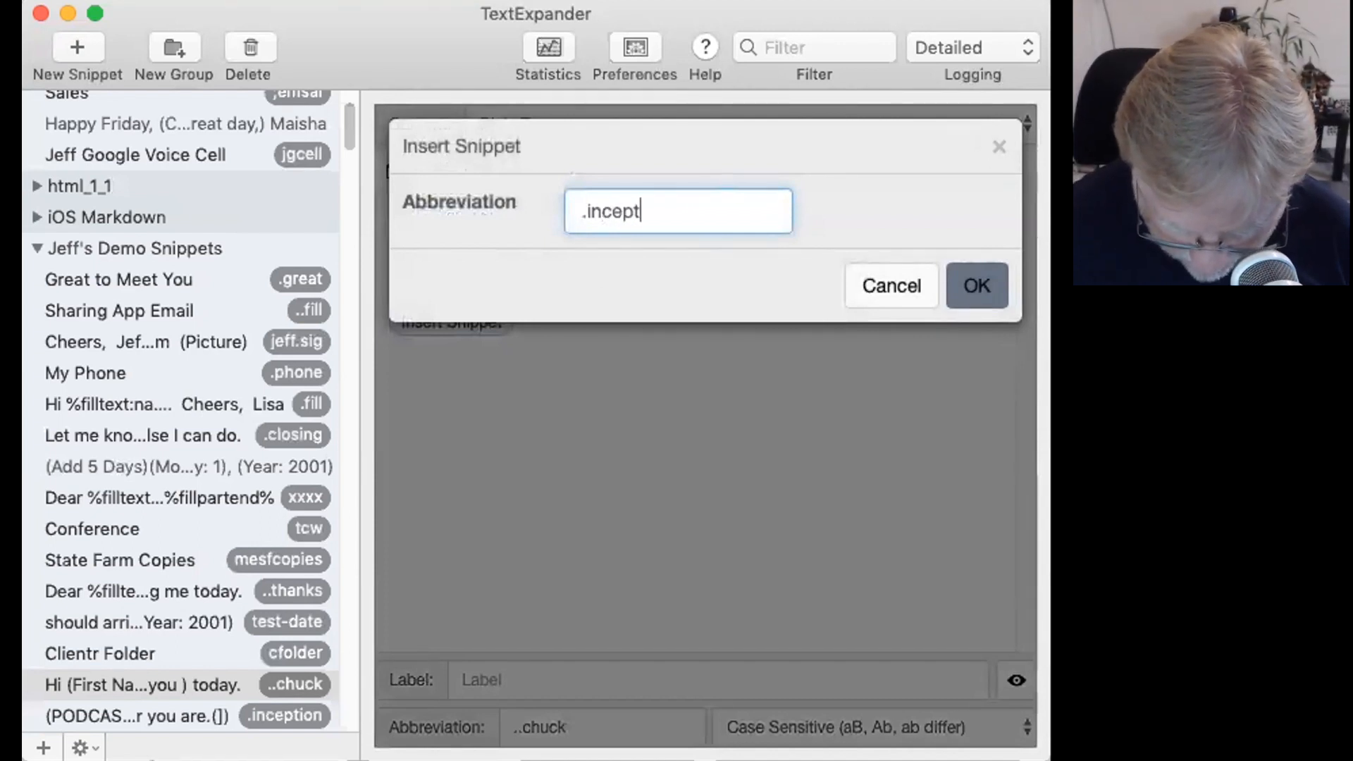
{"action": "left_click", "coordinate": [962, 272]}
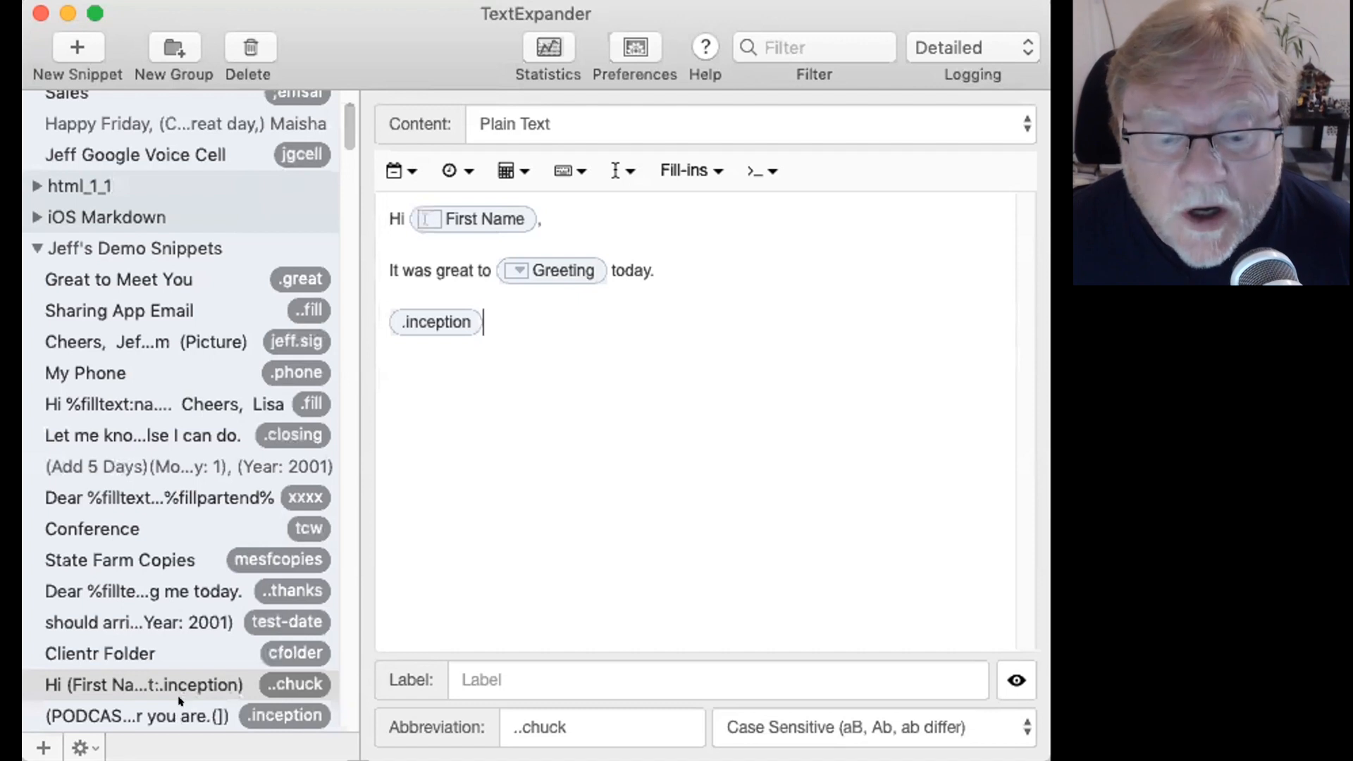
Step: Add an optional section named PLAN, included by default, below the FOOD section in the ".inception" snippet
{"action": "left_click", "coordinate": [141, 713]}
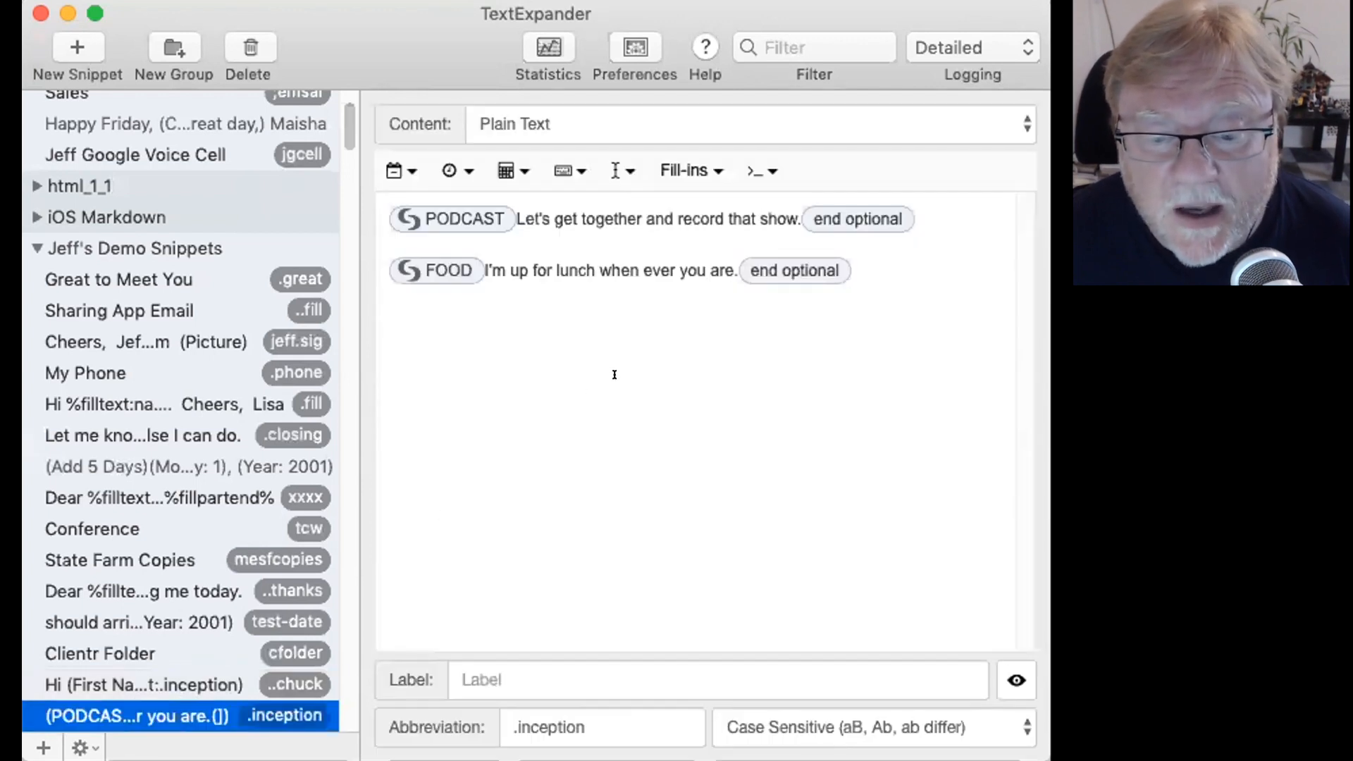
{"action": "left_click", "coordinate": [870, 267]}
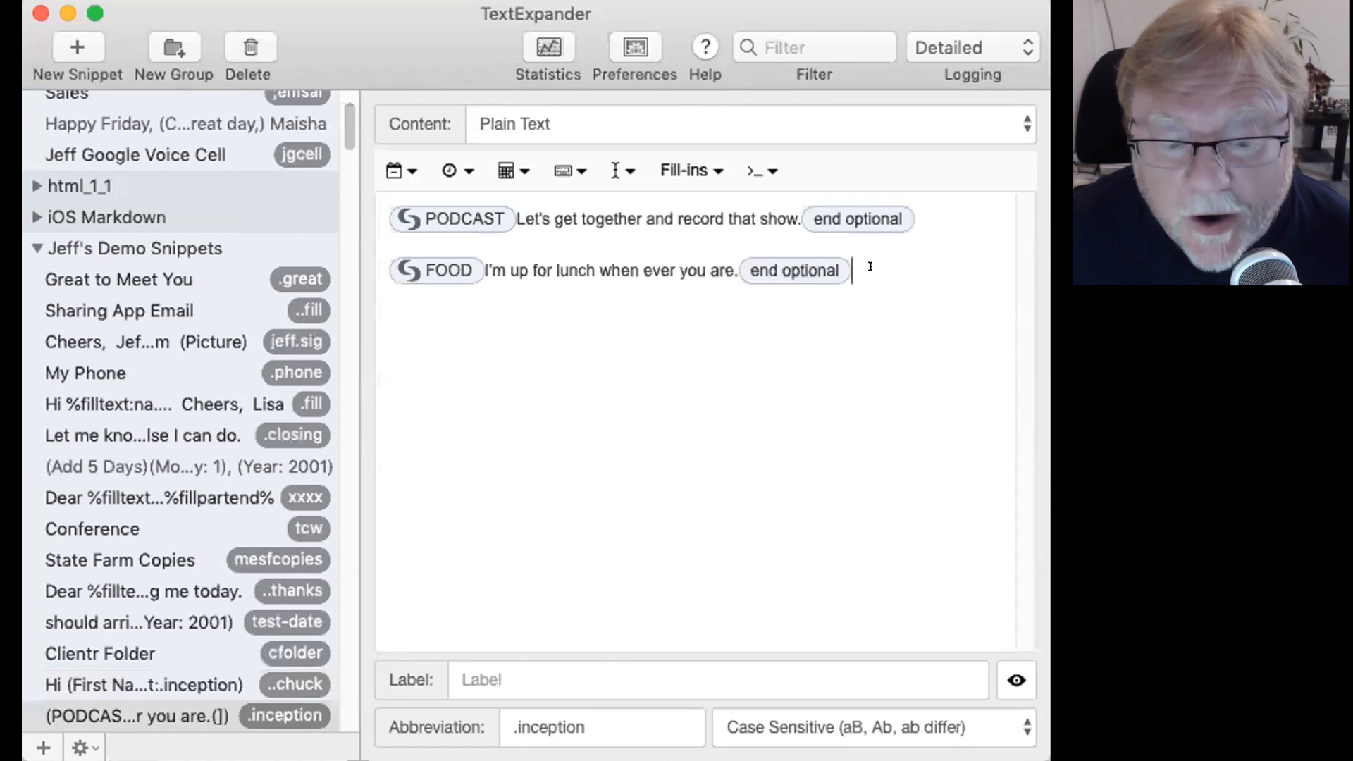
{"action": "key", "text": "Return"}
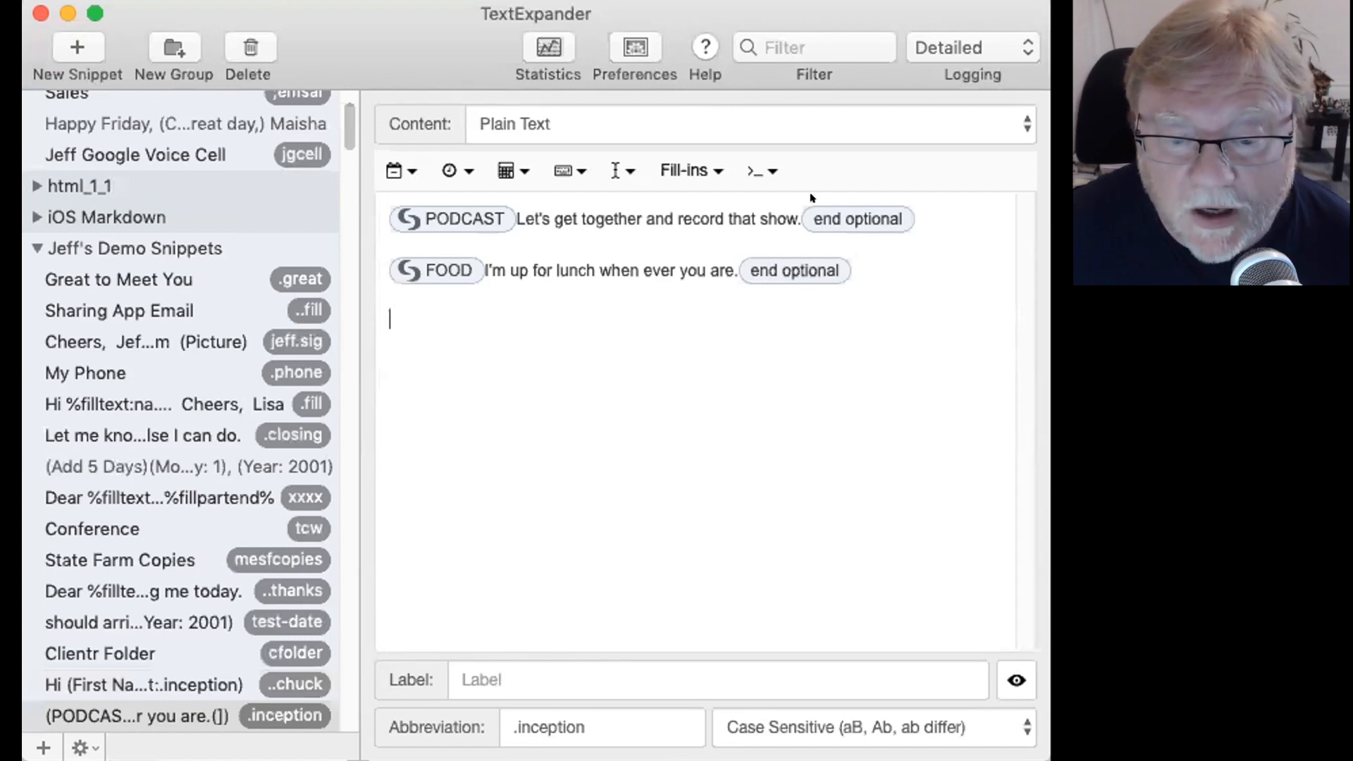
{"action": "left_click", "coordinate": [686, 161]}
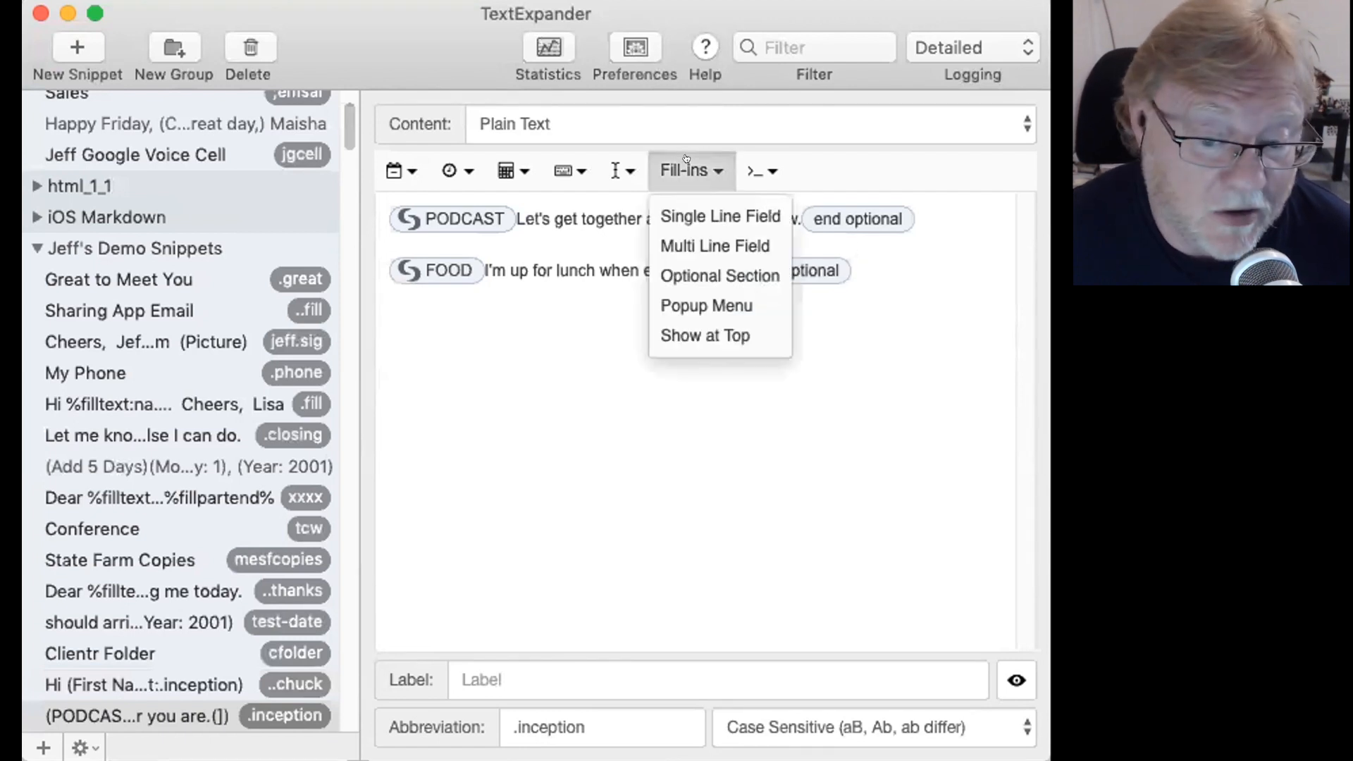
{"action": "left_click", "coordinate": [682, 275]}
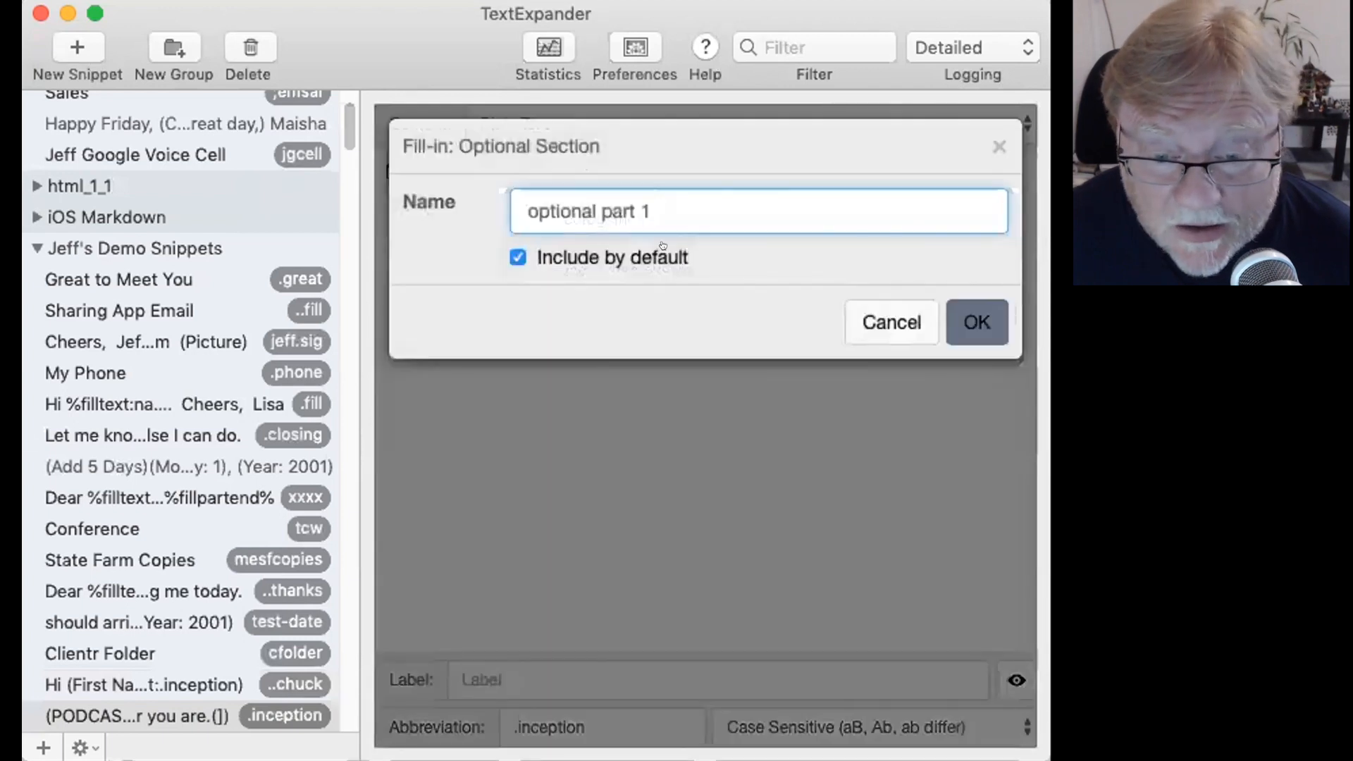
{"action": "left_click_drag", "start_coordinate": [677, 202], "coordinate": [530, 93]}
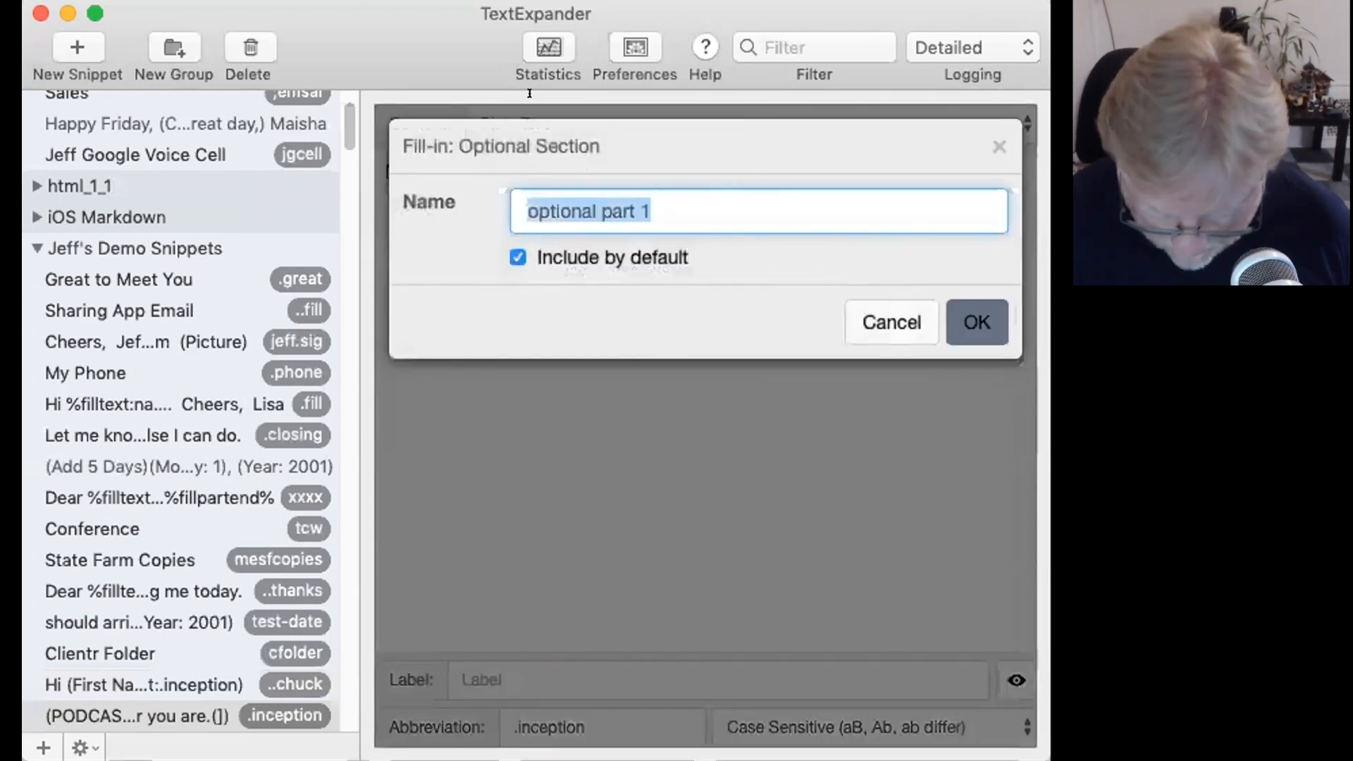
{"action": "type", "text": "PLAN"}
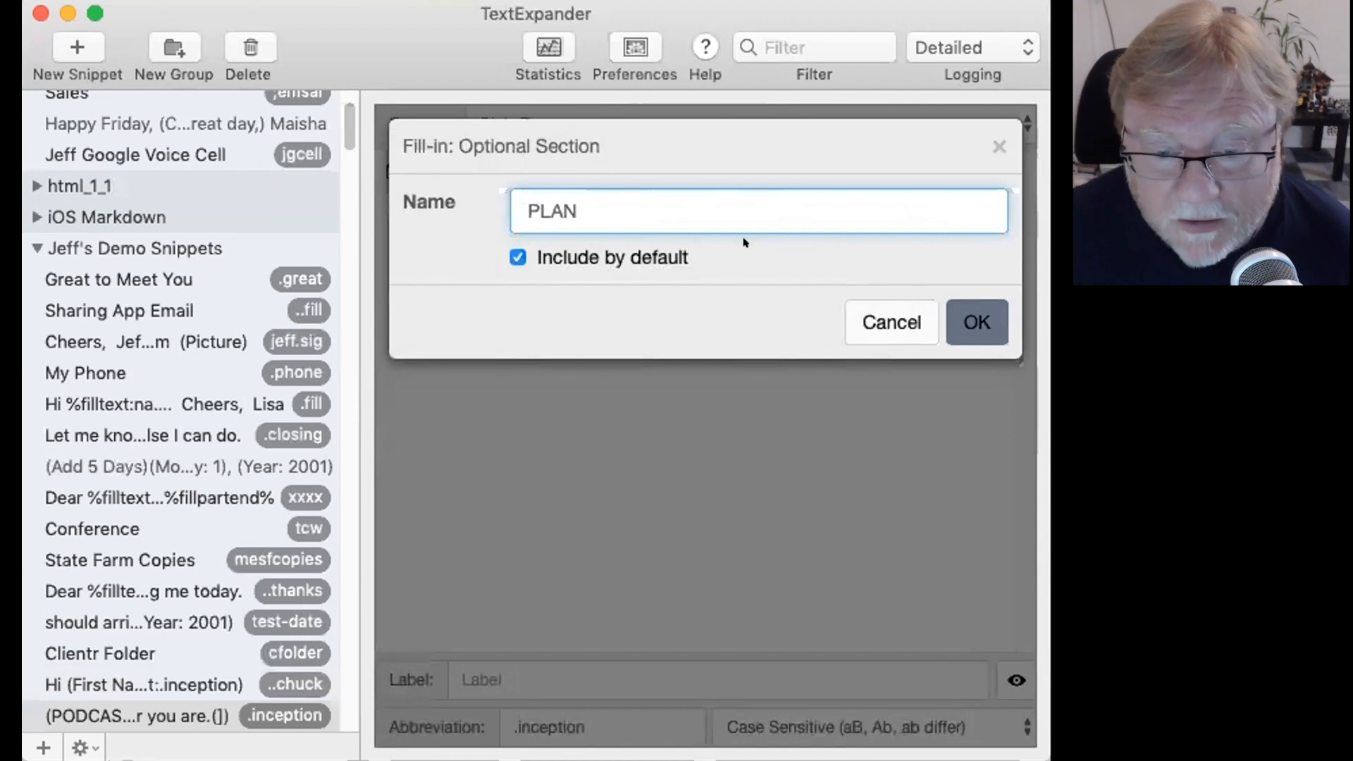
{"action": "left_click", "coordinate": [974, 318]}
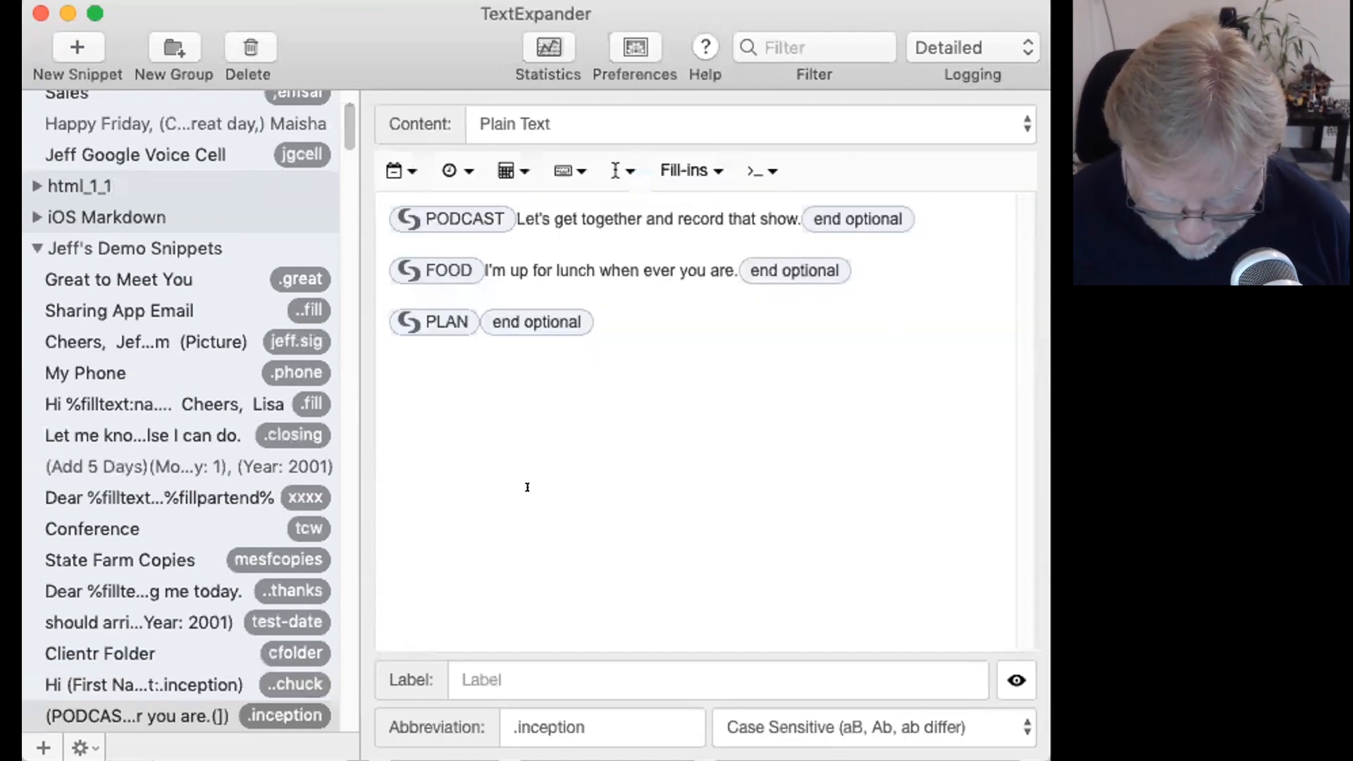
Step: Write "Email me when you have time to sort out our schedules." inside the PLAN optional section
{"action": "type", "text": "Emai"}
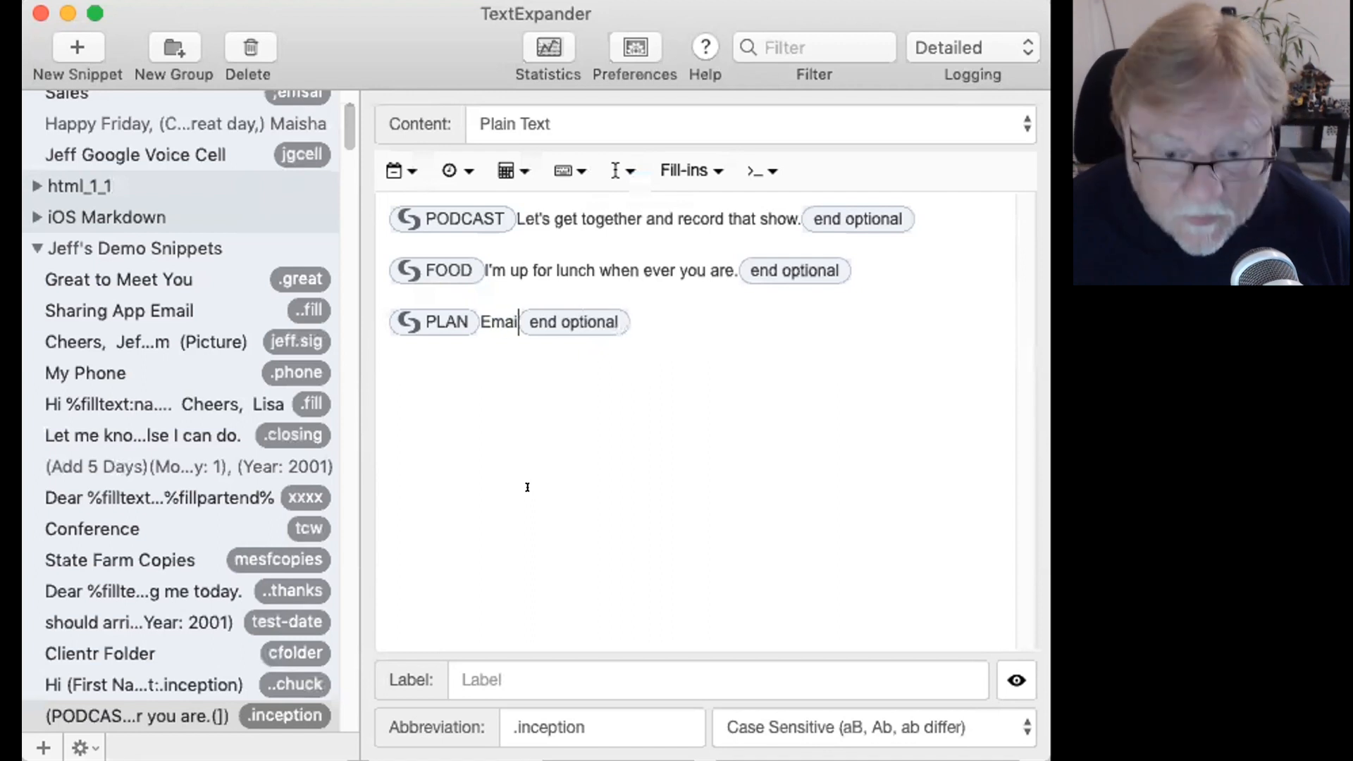
{"action": "type", "text": "l me when you "}
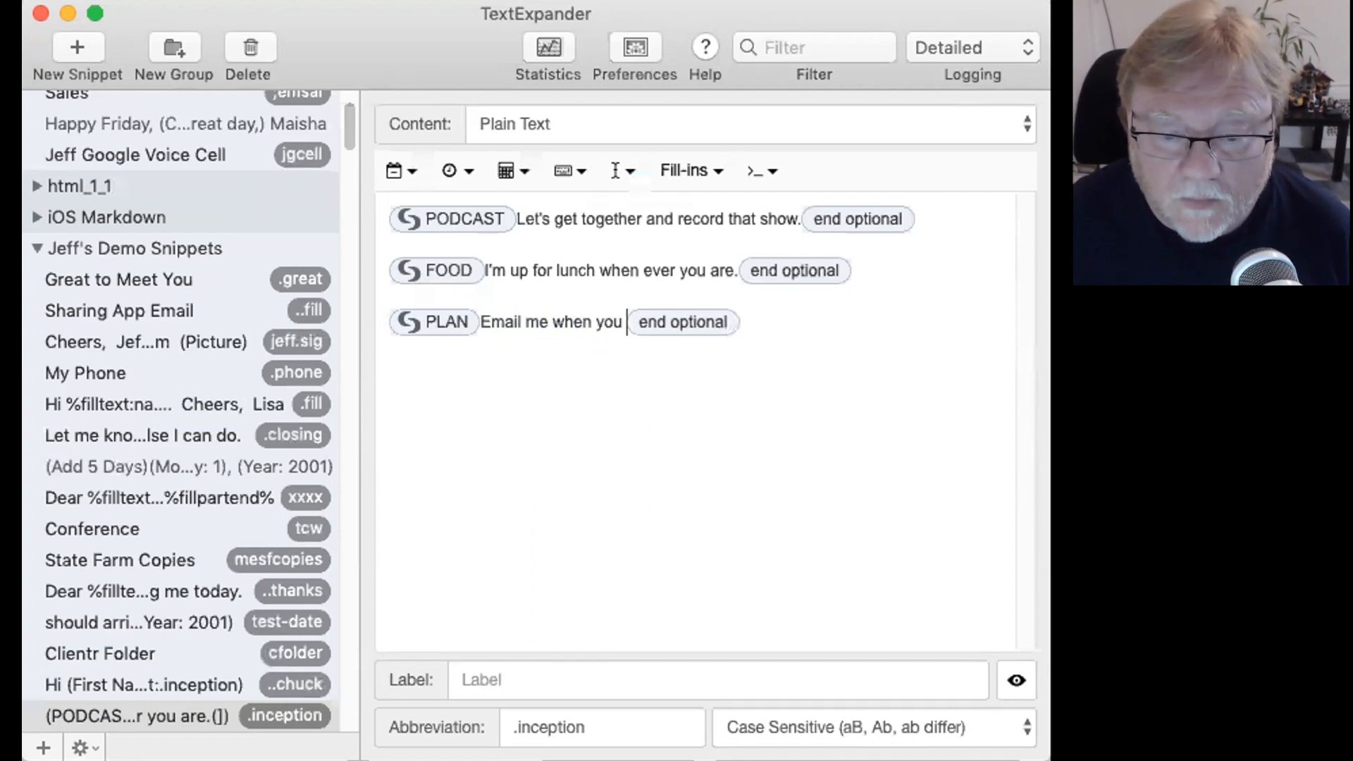
{"action": "type", "text": "have time "}
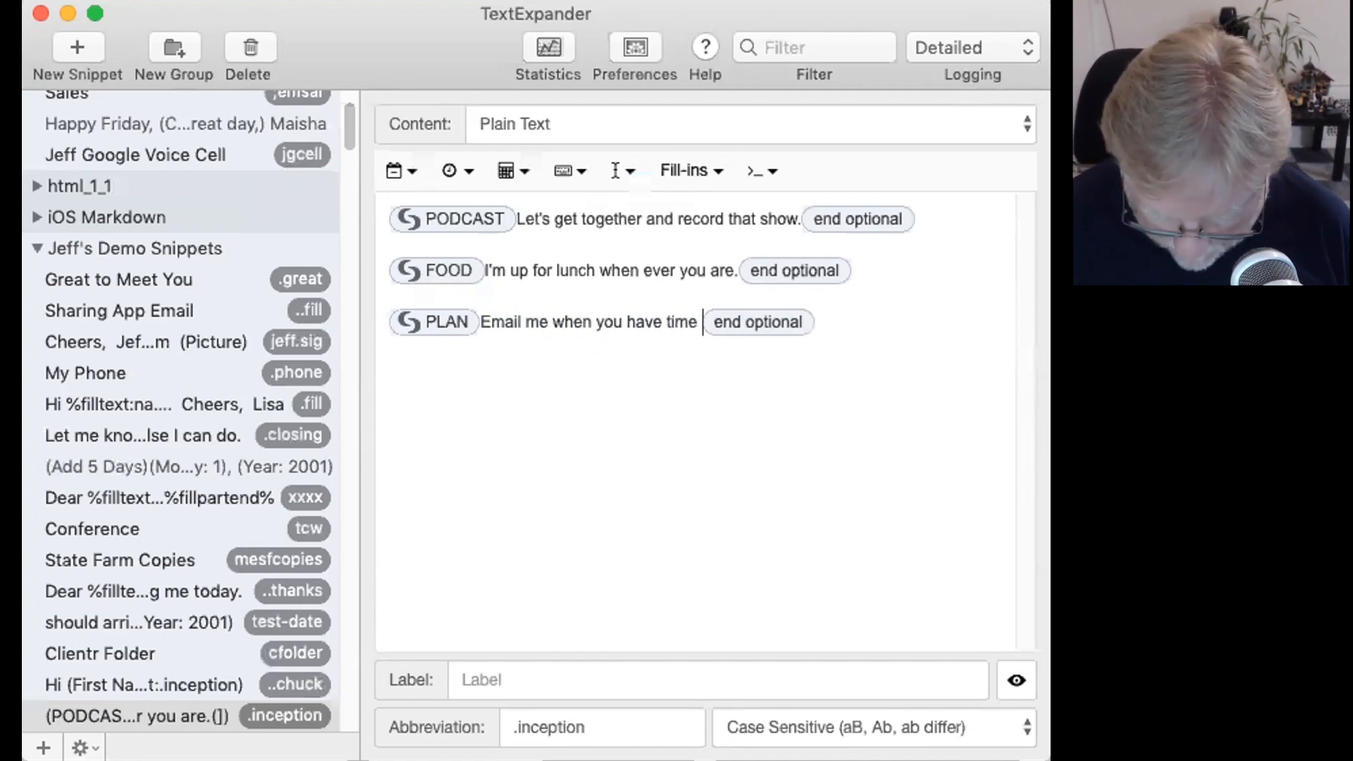
{"action": "type", "text": "to sort out "}
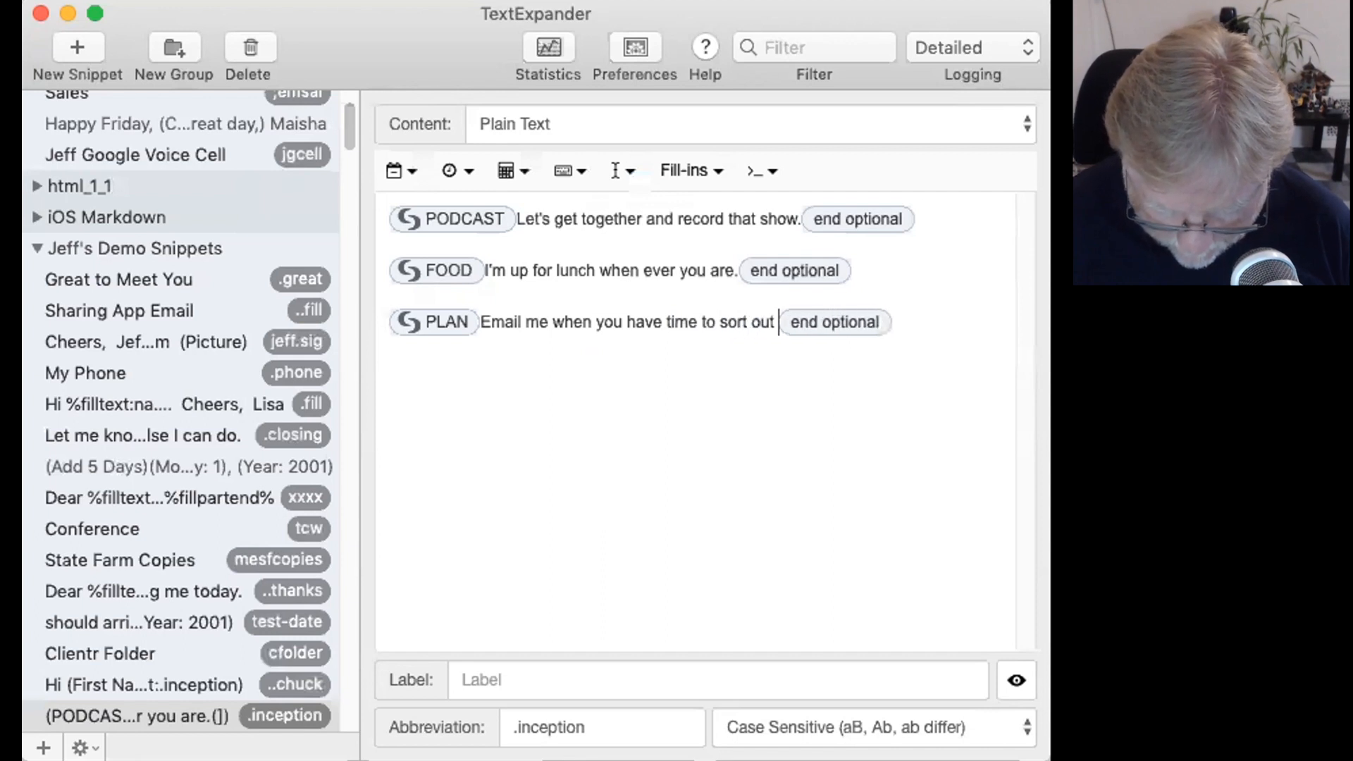
{"action": "type", "text": "our schedule"}
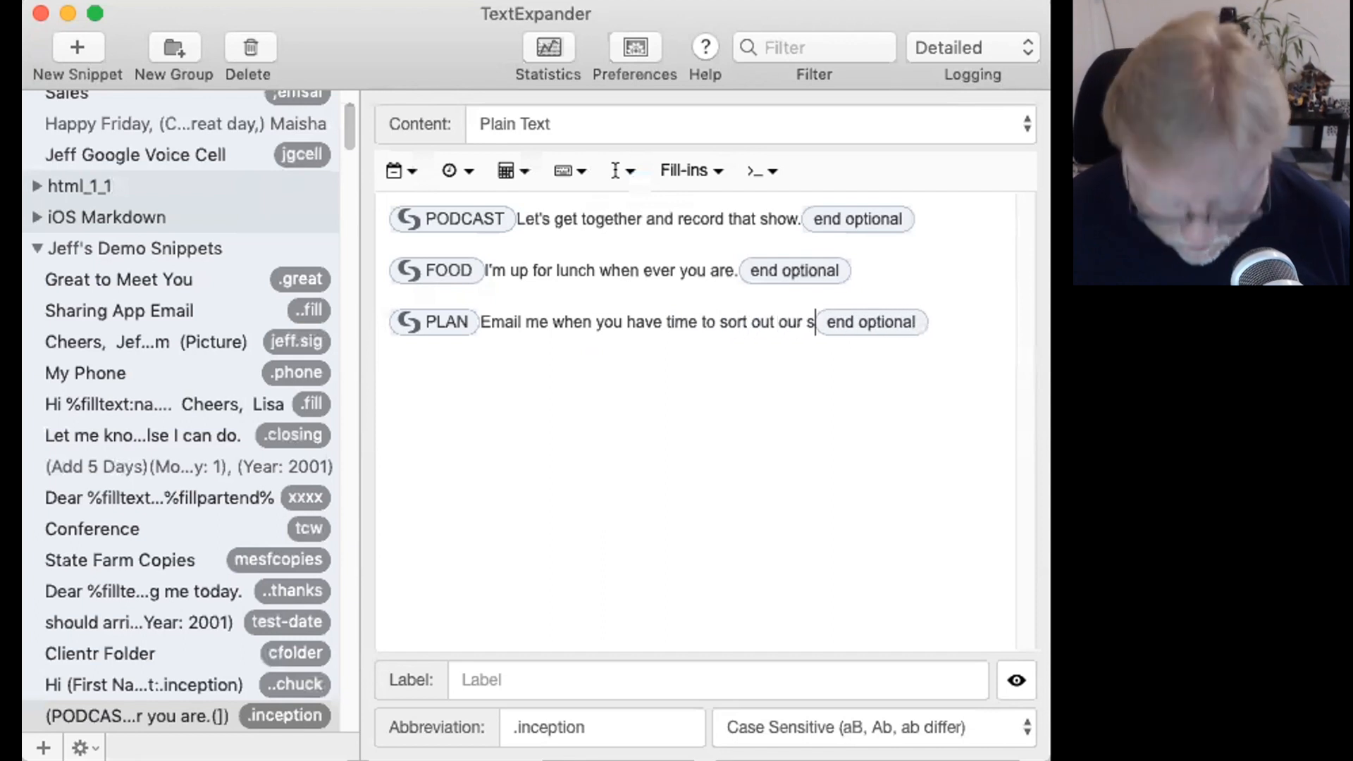
{"action": "type", "text": "s."}
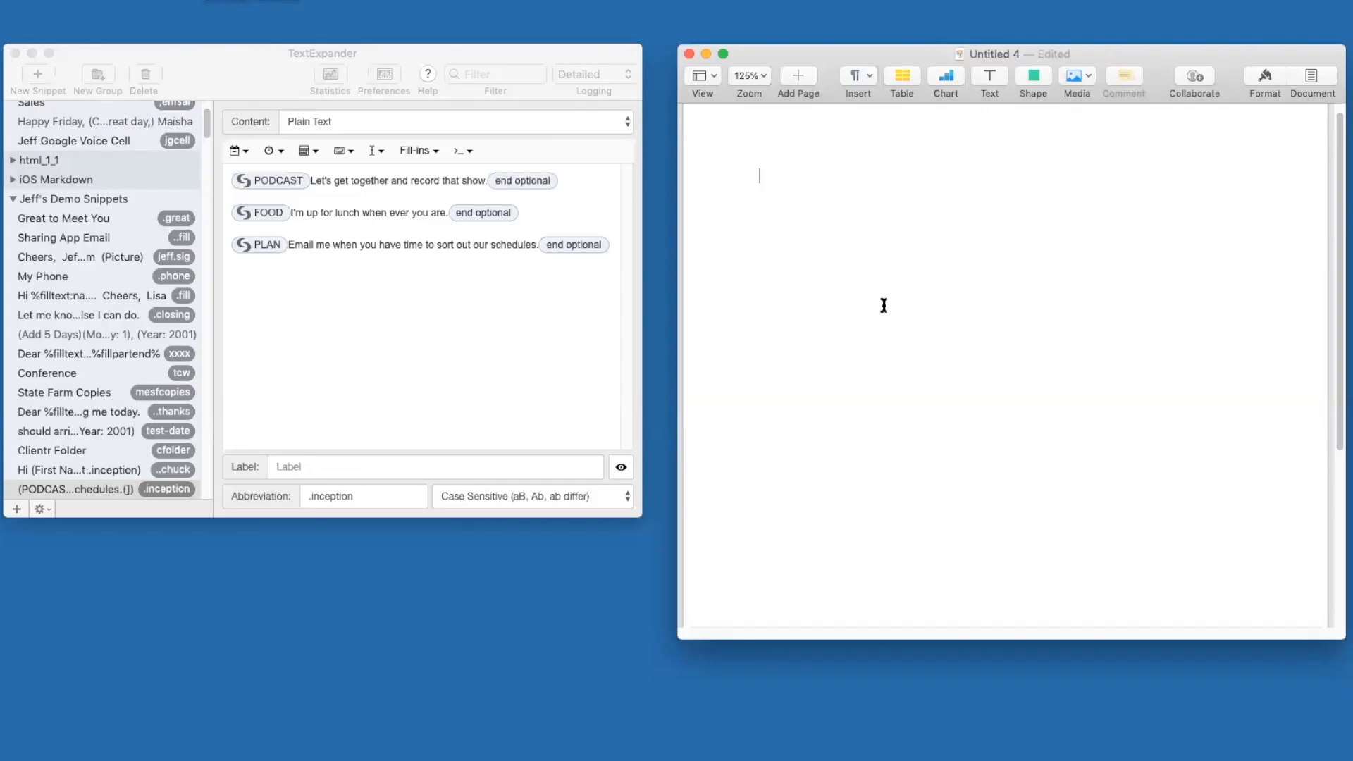
Step: Expand the "..chuck" snippet in the Pages document, filling in the first name, keeping "see you" as the greeting and excluding the FOOD section
{"action": "type", "text": ".inception"}
{"action": "left_click_drag", "start_coordinate": [1096, 380], "coordinate": [780, 167]}
{"action": "type", "text": "Chuck"}
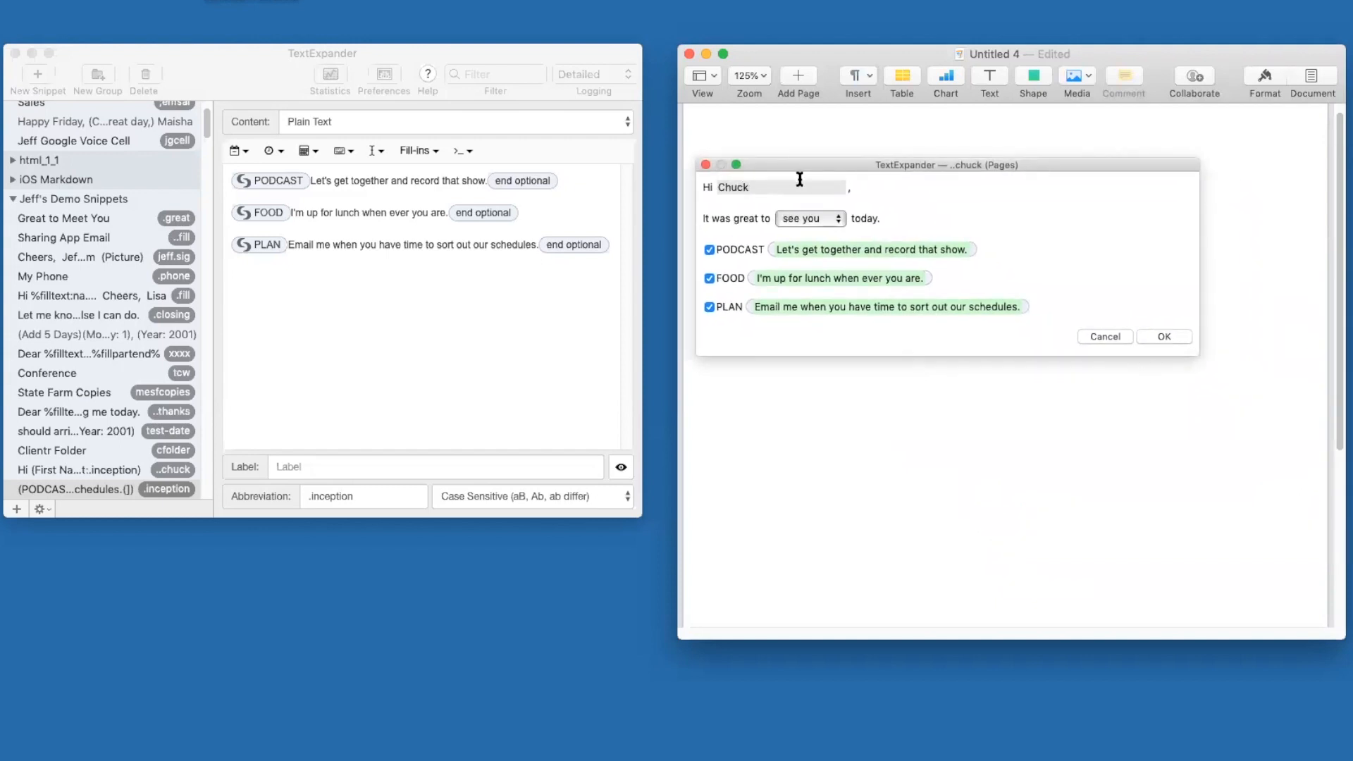
{"action": "left_click", "coordinate": [799, 219]}
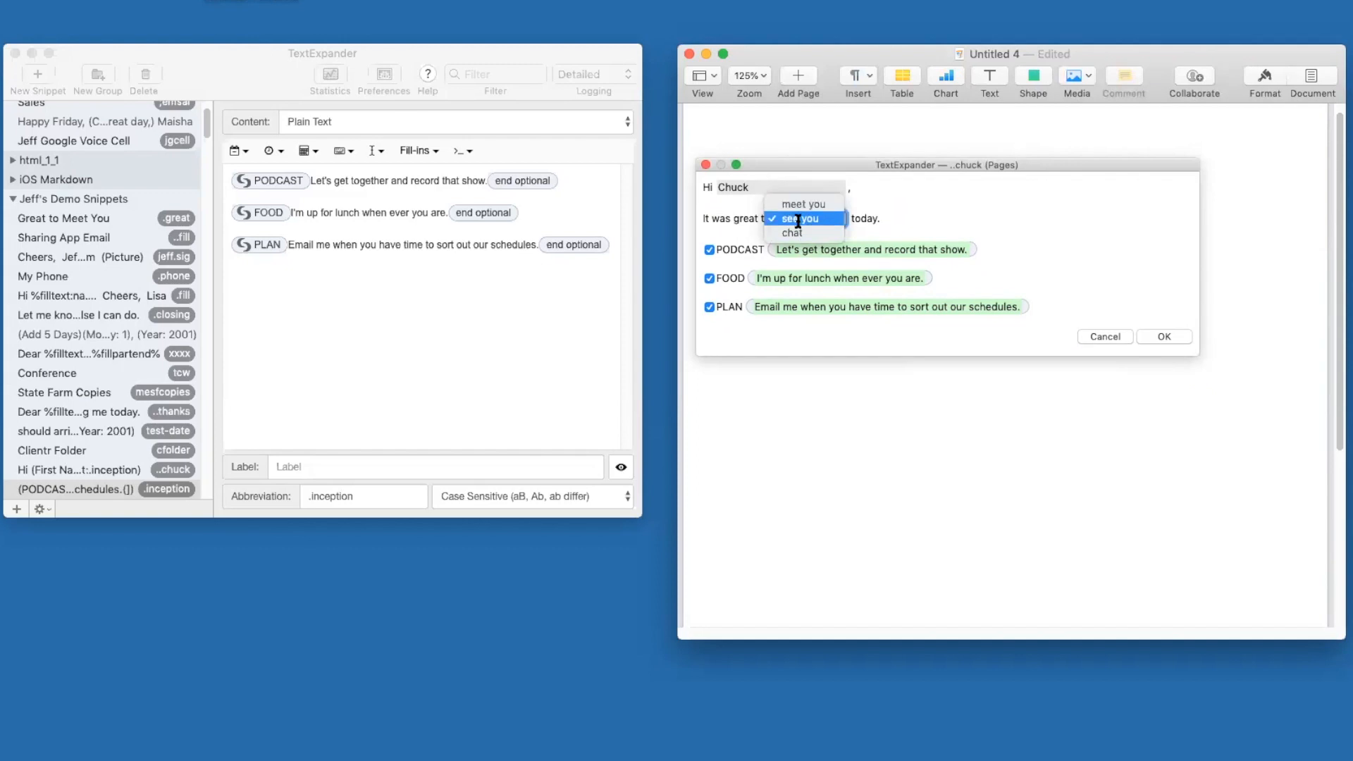
{"action": "left_click", "coordinate": [799, 218]}
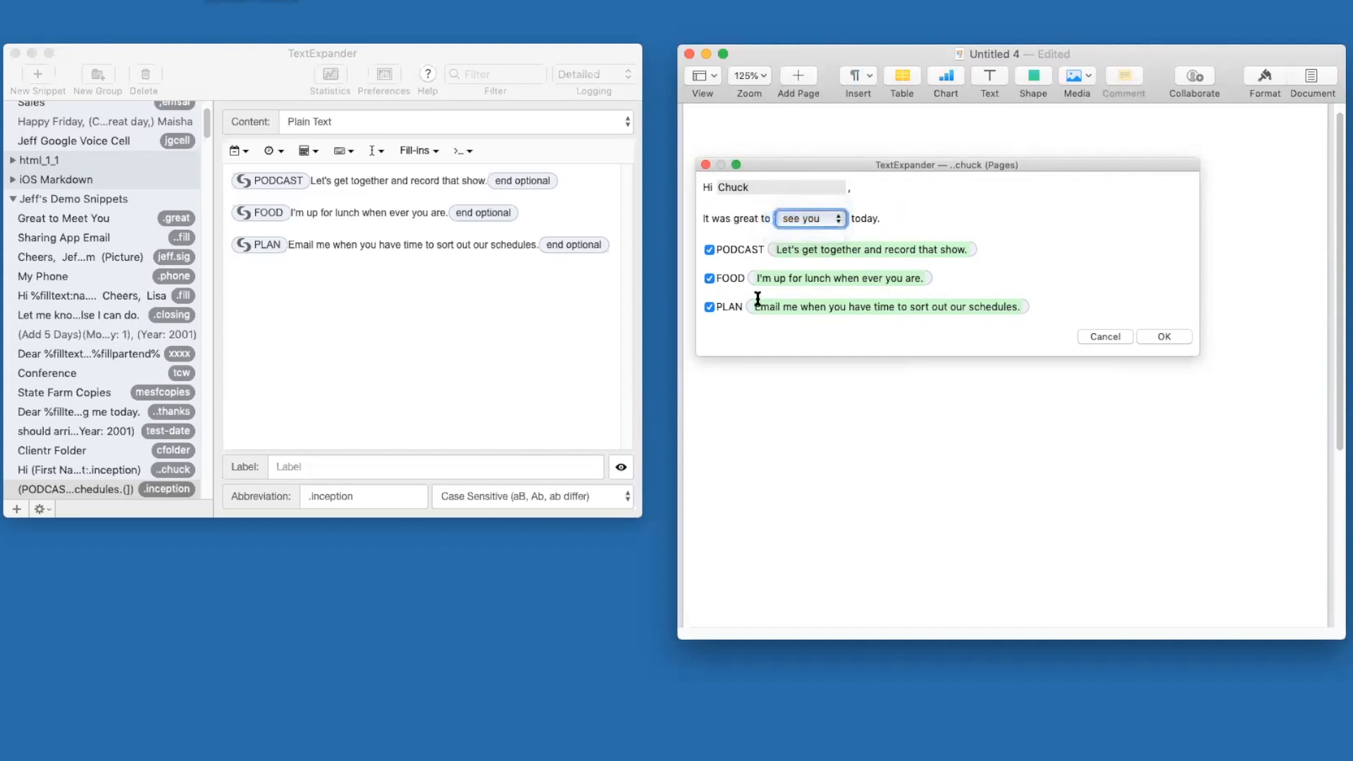
{"action": "left_click", "coordinate": [709, 278]}
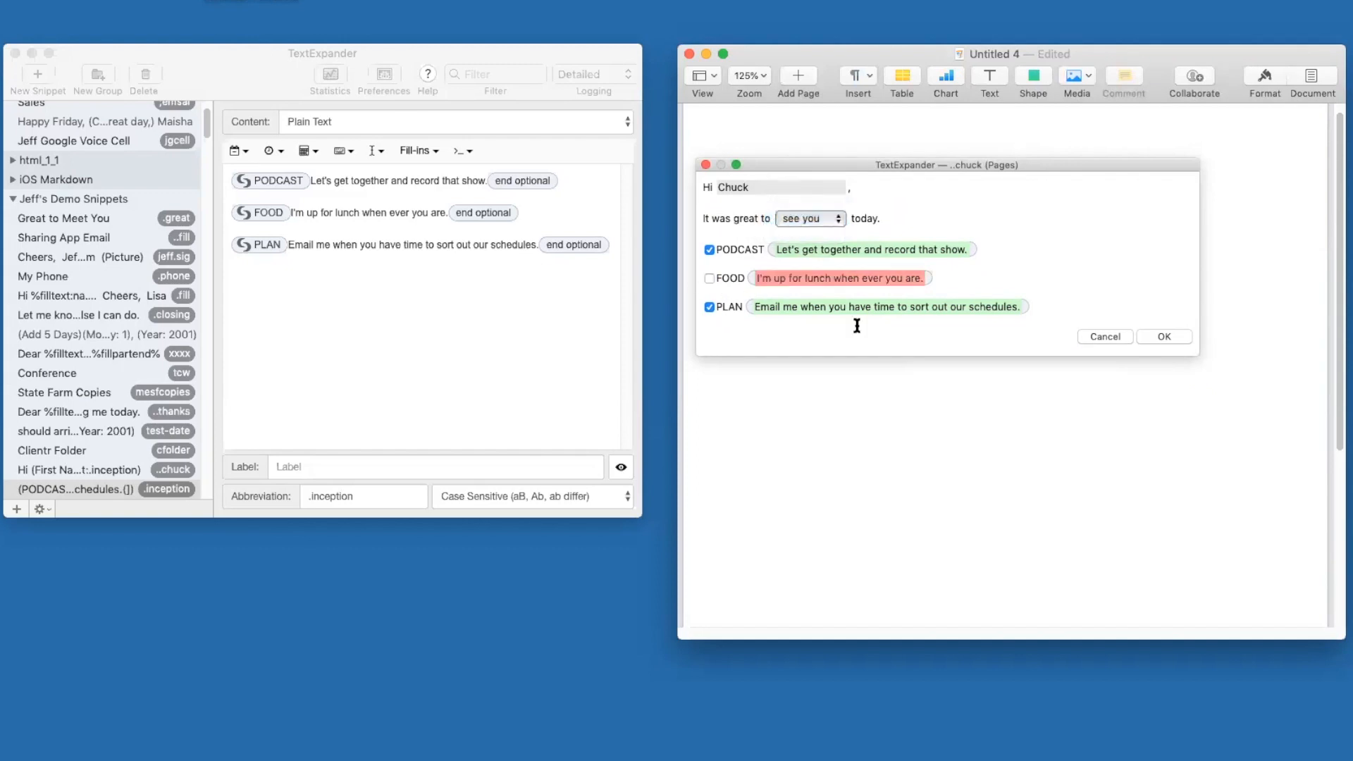
{"action": "left_click", "coordinate": [1147, 337]}
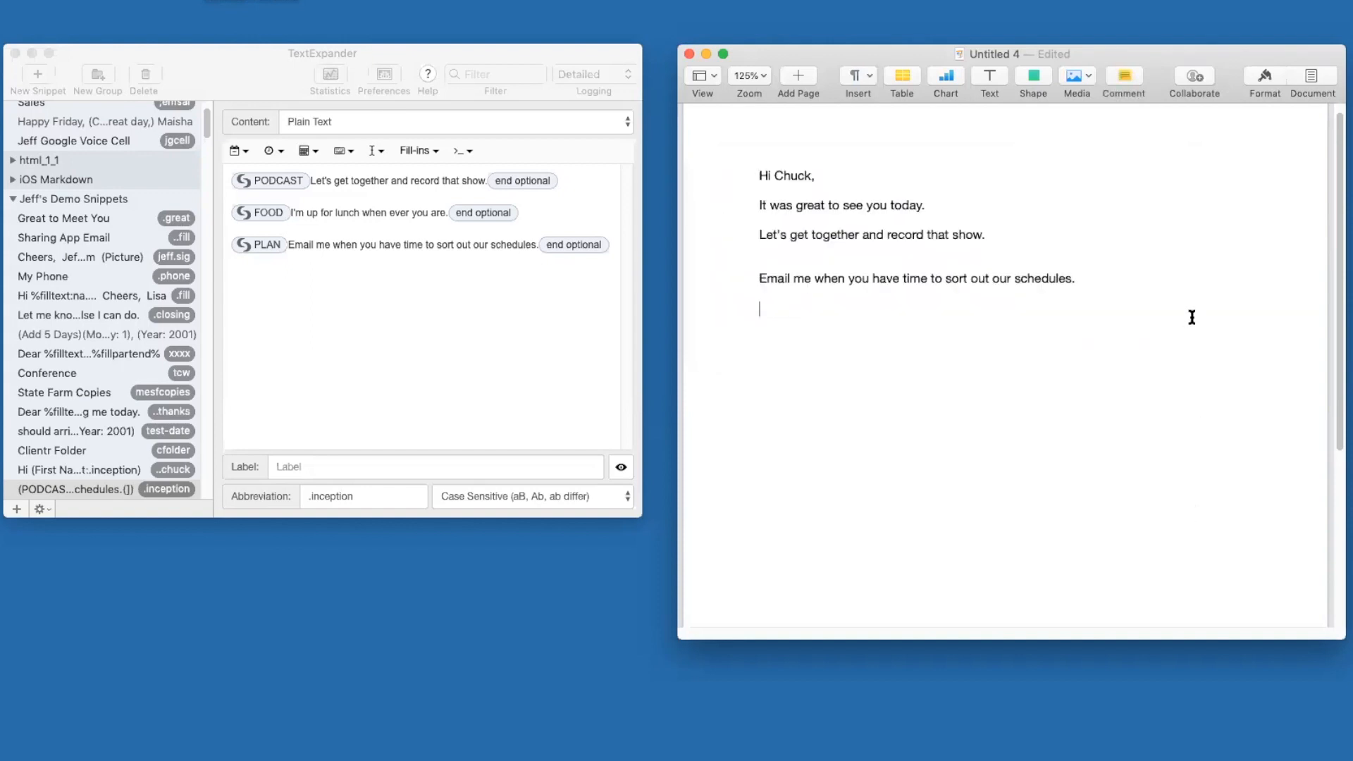
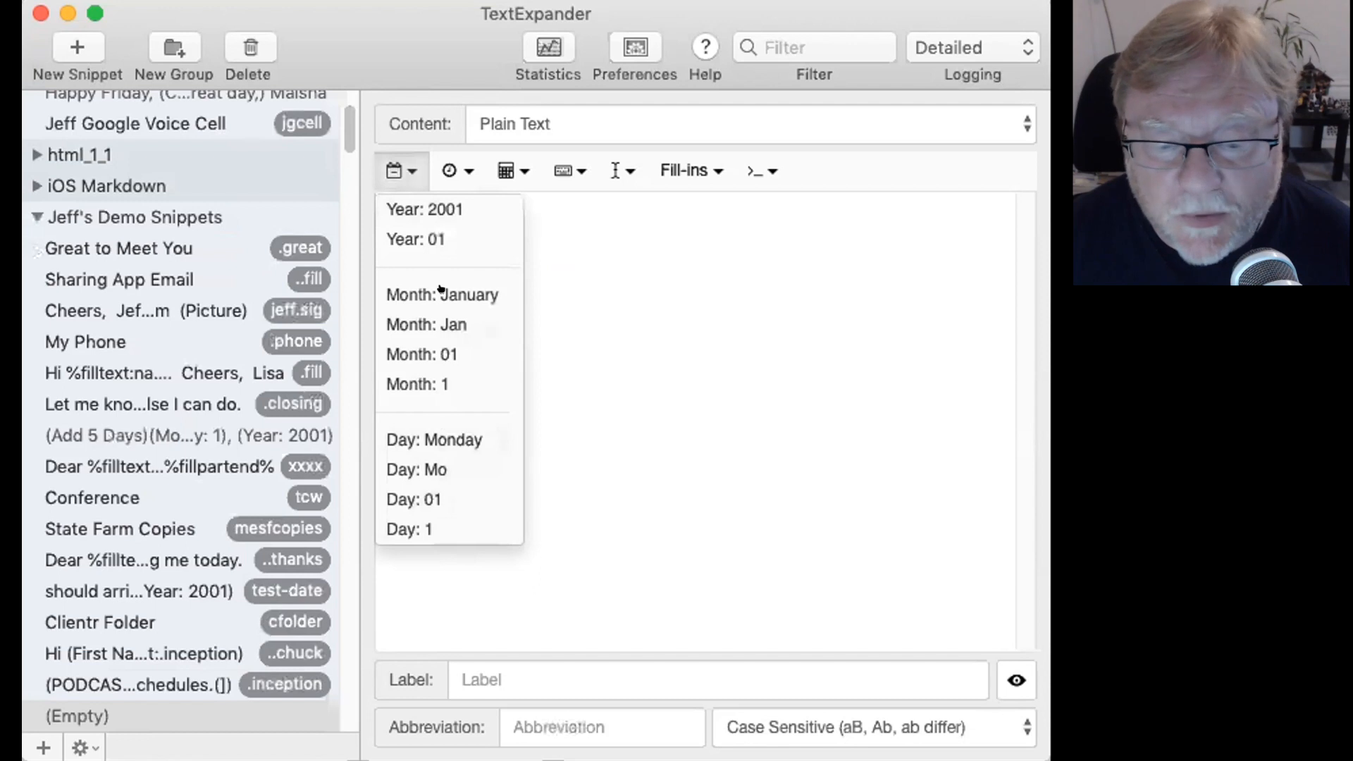
Step: Compose the empty snippet's date from Month: January, Day: 1, a comma and Year: 2001, with spaces between the parts
{"action": "left_click", "coordinate": [442, 293]}
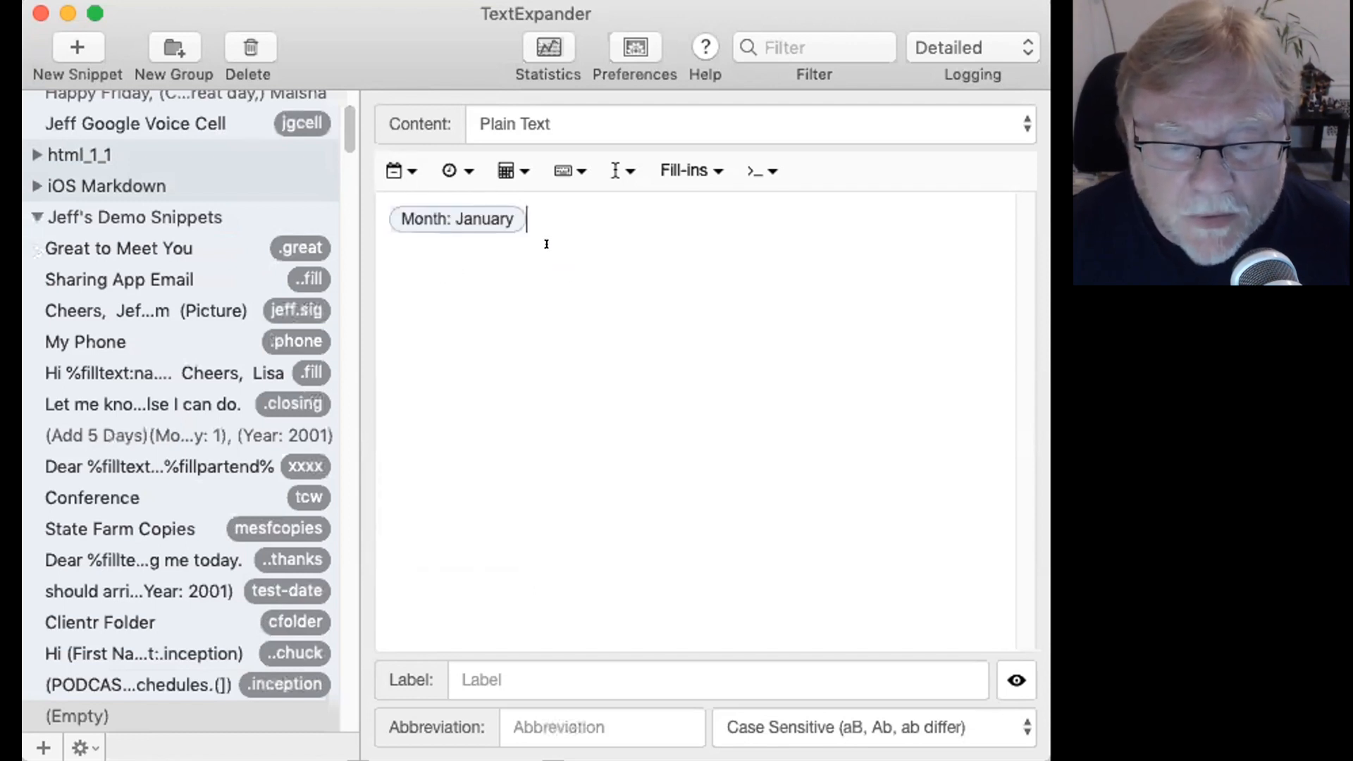
{"action": "left_click", "coordinate": [397, 164]}
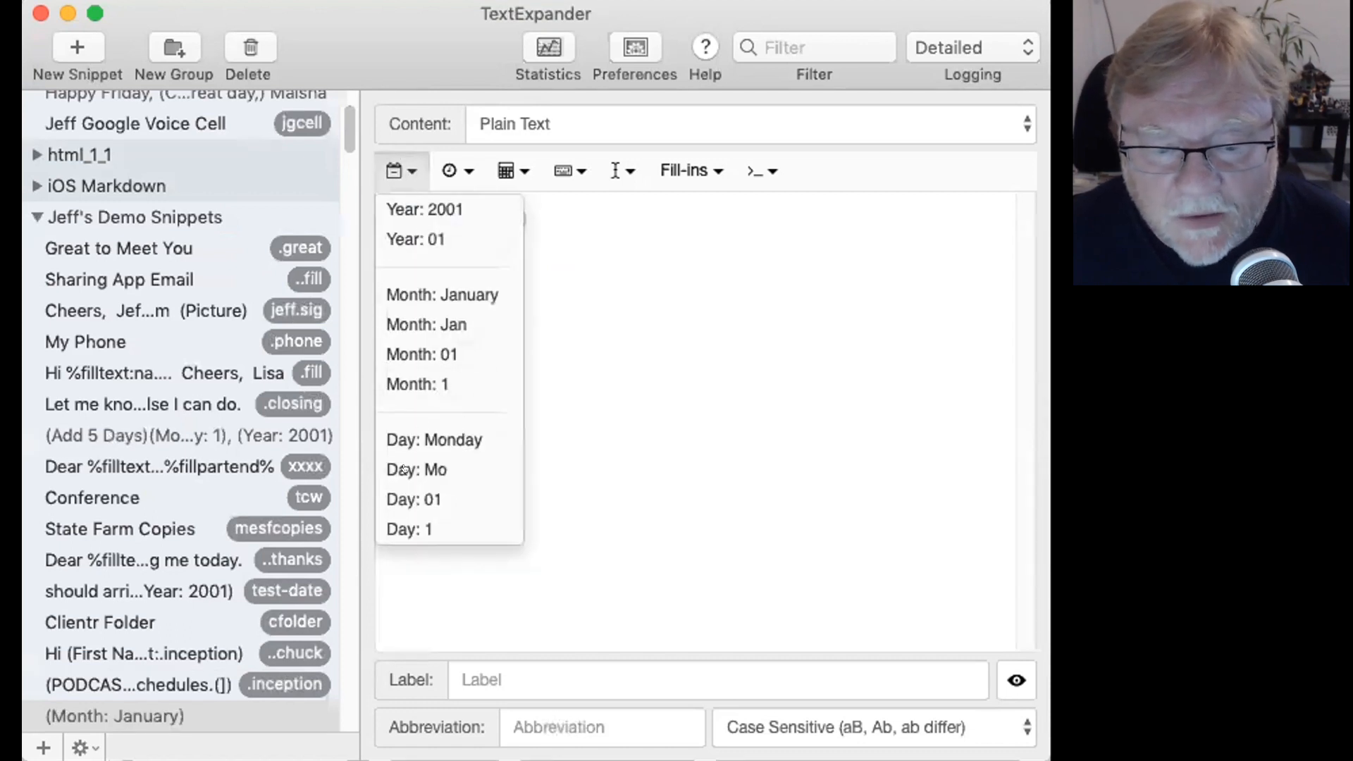
{"action": "left_click", "coordinate": [397, 529]}
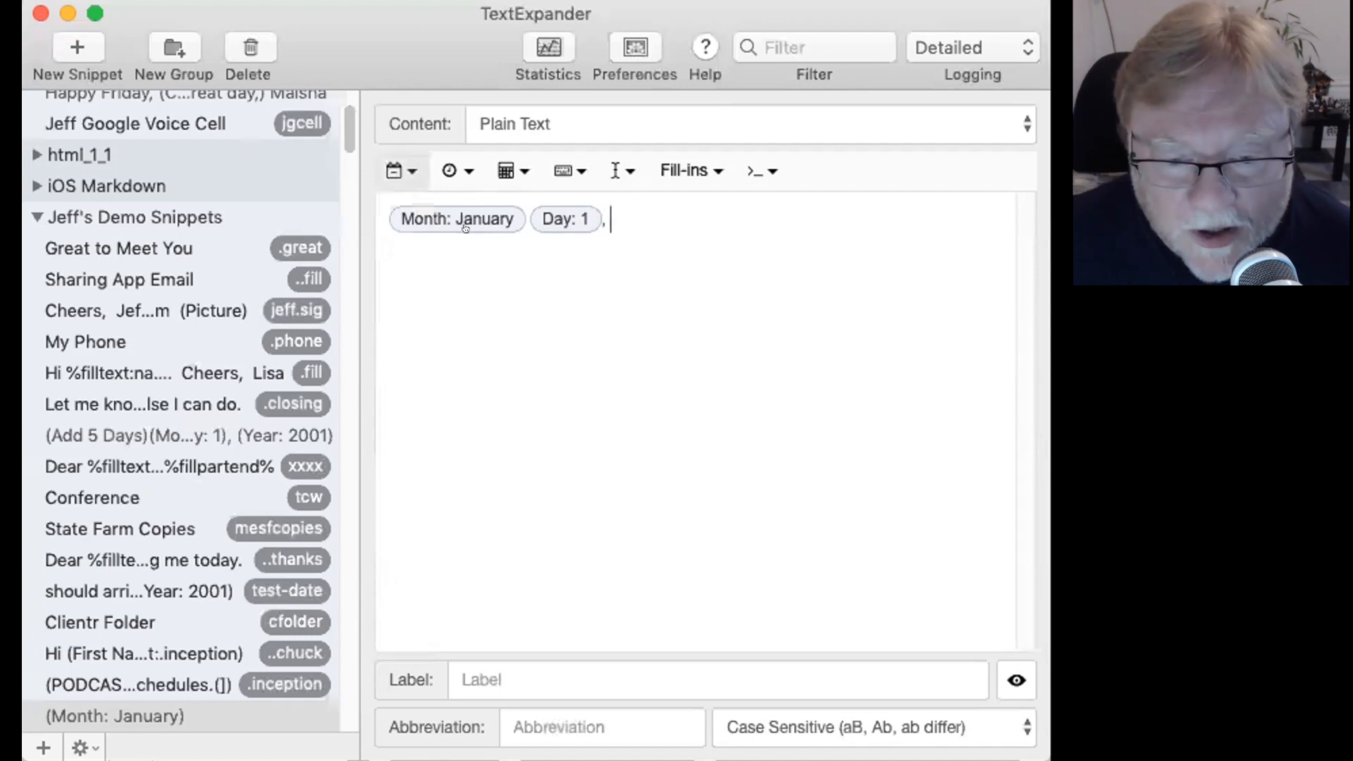
{"action": "left_click", "coordinate": [398, 177]}
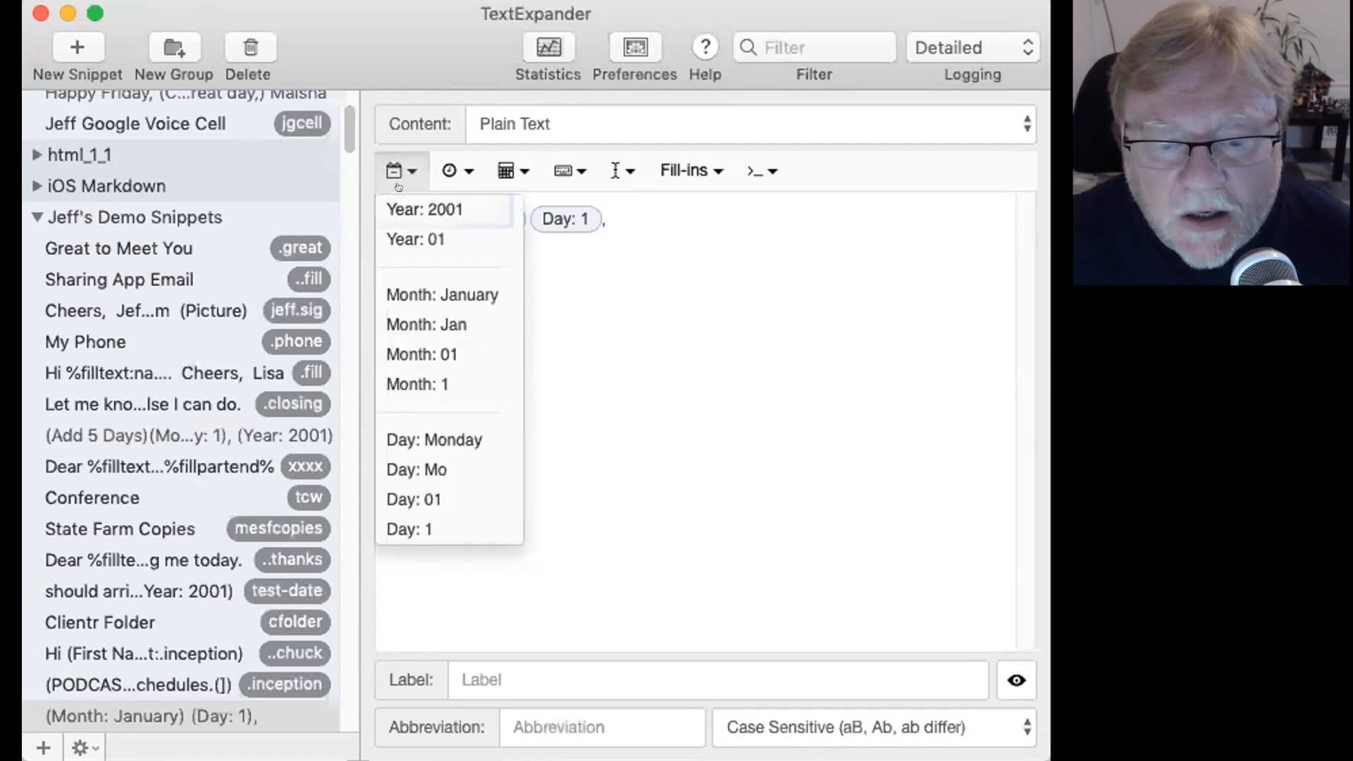
{"action": "left_click", "coordinate": [424, 210]}
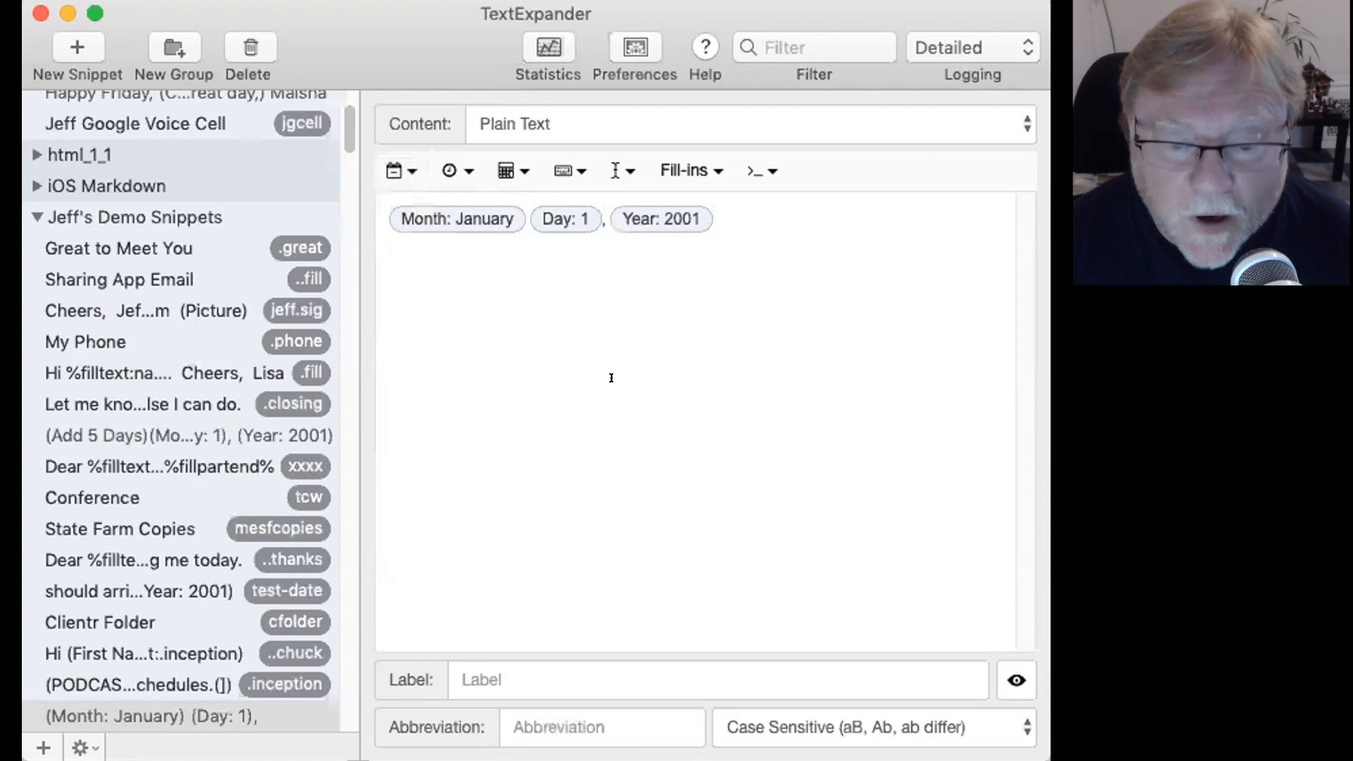
Step: Set the date snippet's abbreviation to ".chuckdate" and test expanding it in the Pages document
{"action": "left_click", "coordinate": [549, 720]}
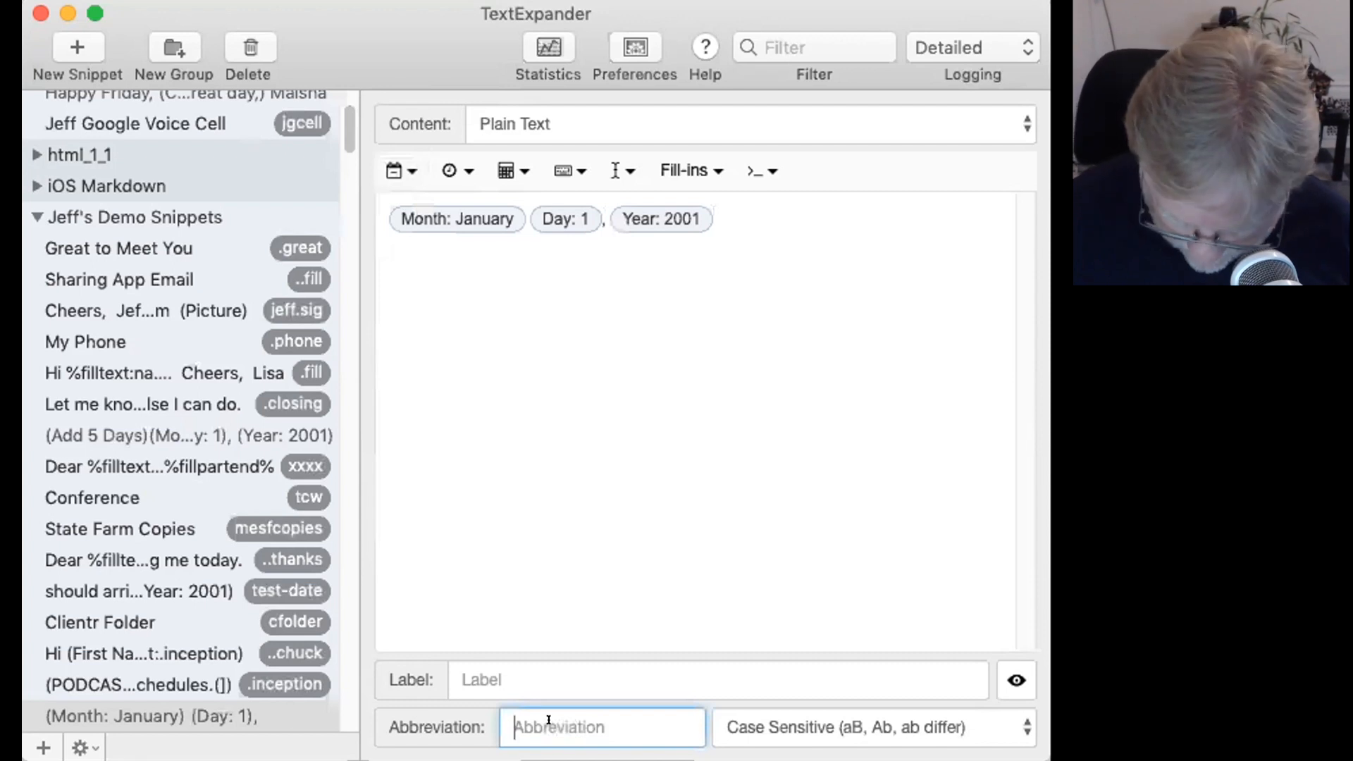
{"action": "type", "text": ".chuckd"}
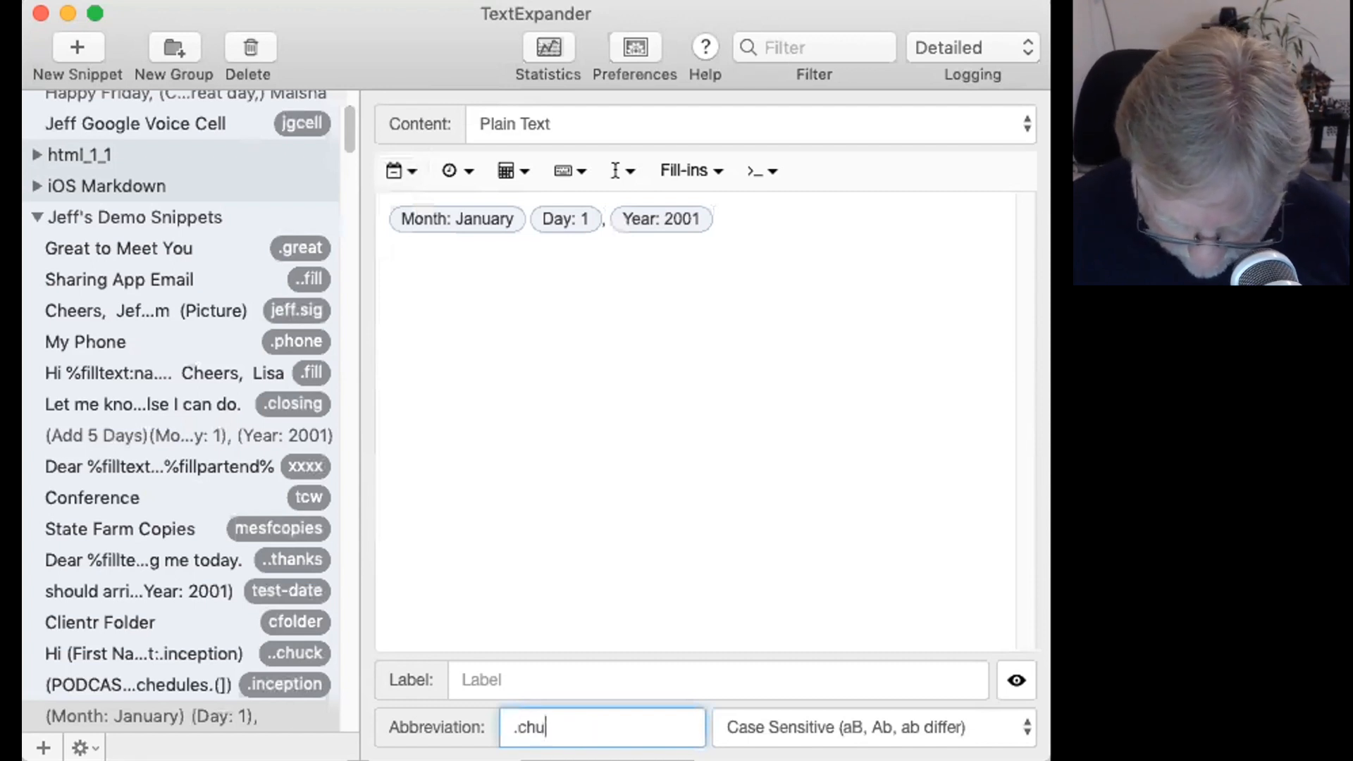
{"action": "type", "text": "ate"}
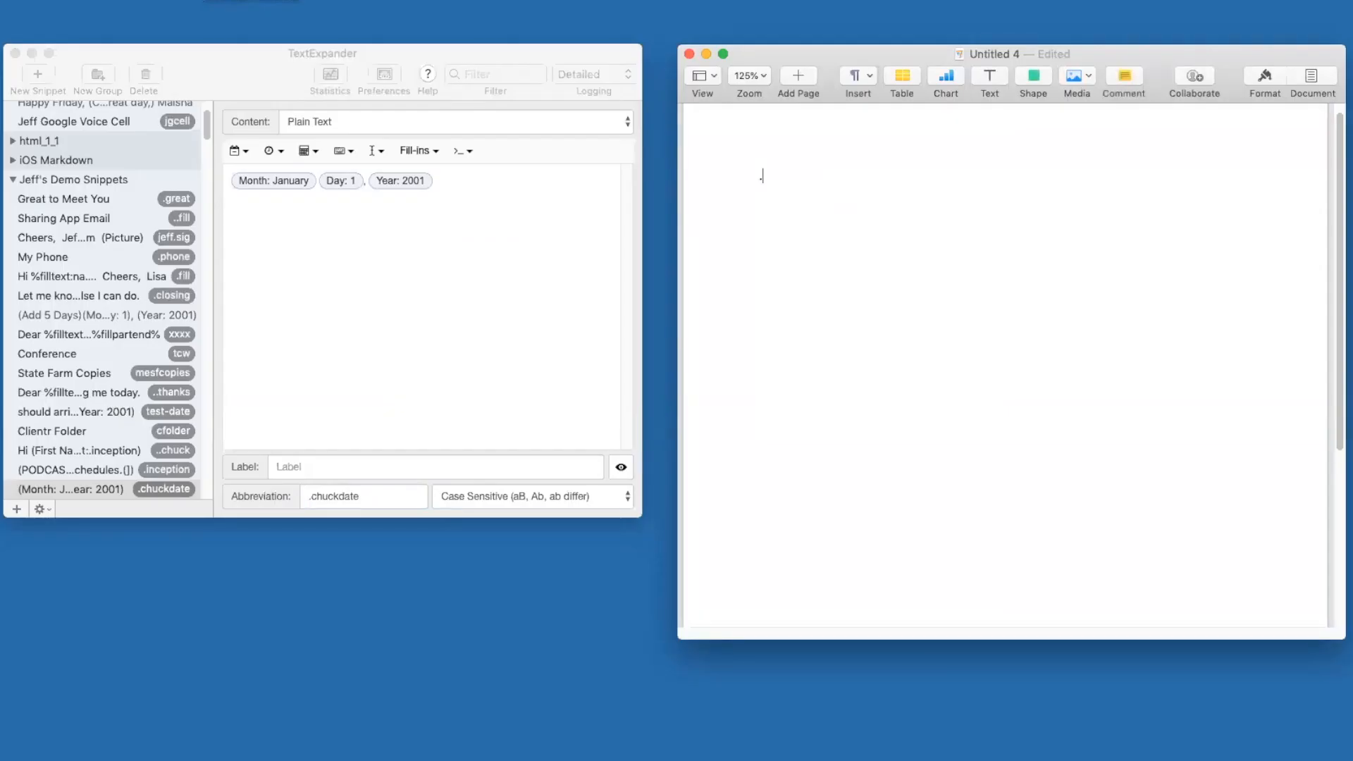
{"action": "type", "text": ".chuckdate"}
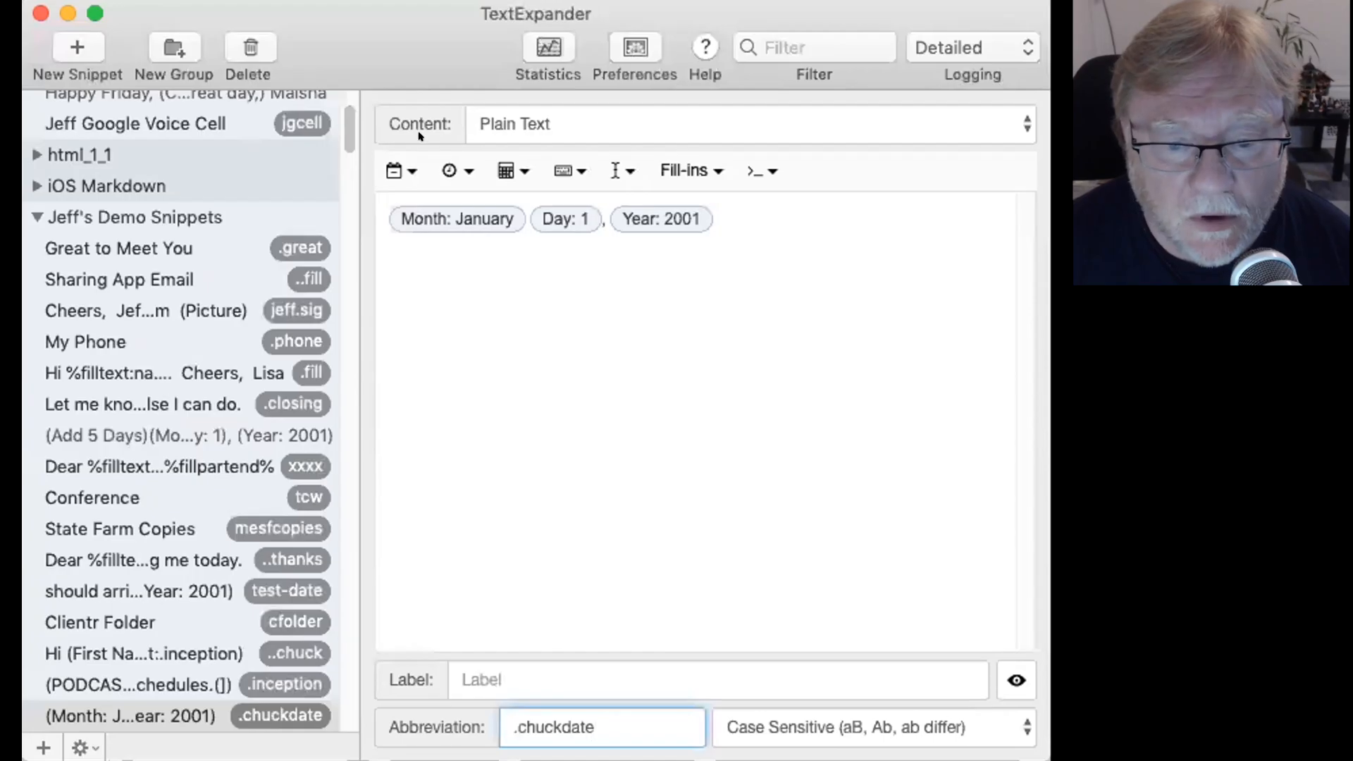
Step: Insert a date-math element that adds 4 days in front of the month in the ".chuckdate" snippet
{"action": "left_click", "coordinate": [415, 311]}
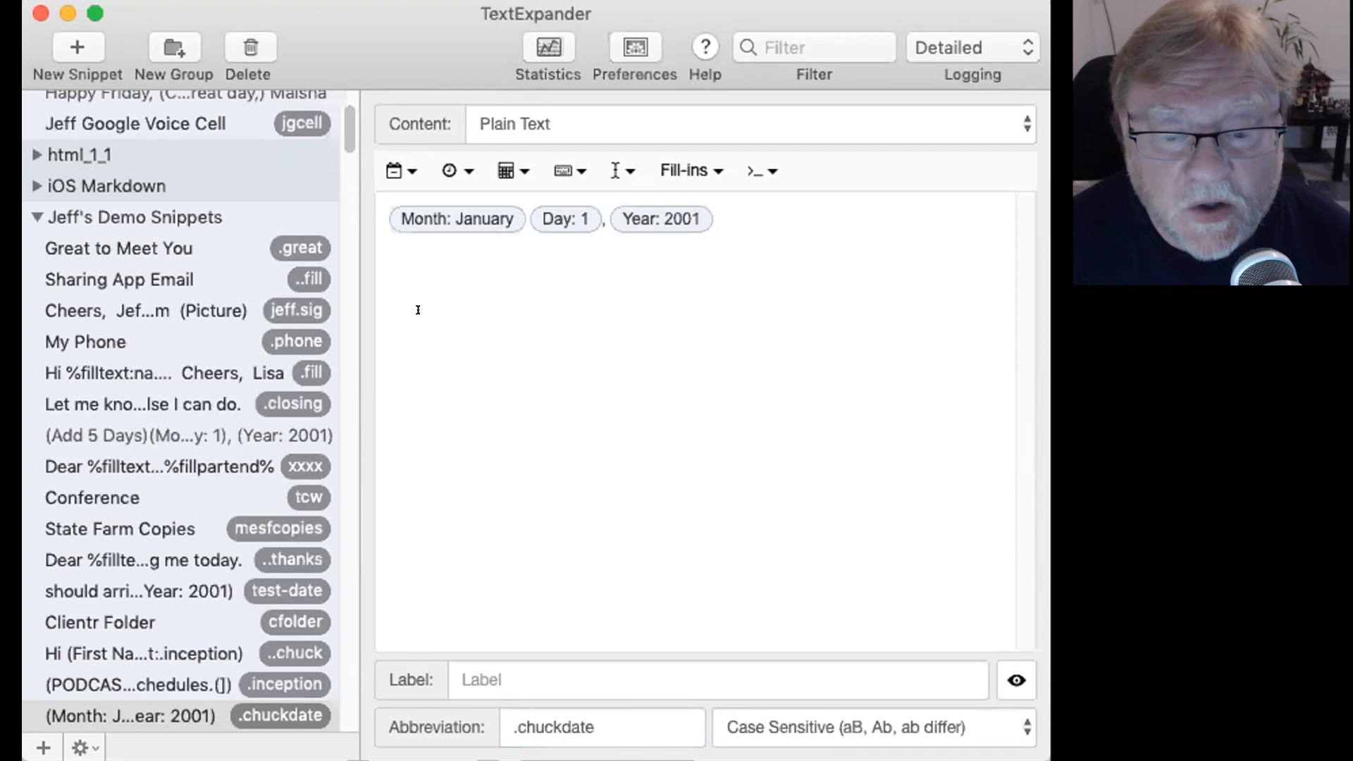
{"action": "left_click", "coordinate": [373, 204]}
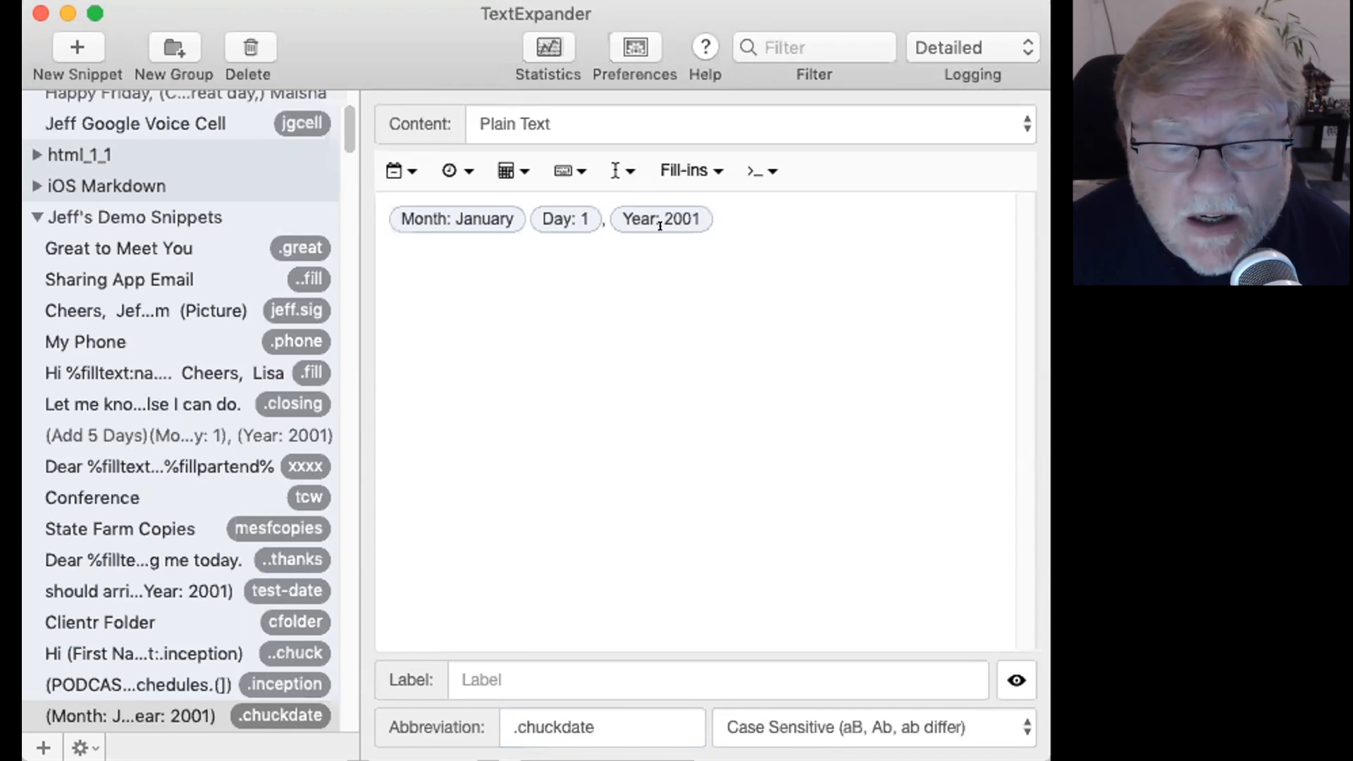
{"action": "left_click", "coordinate": [716, 205], "text": "shift"}
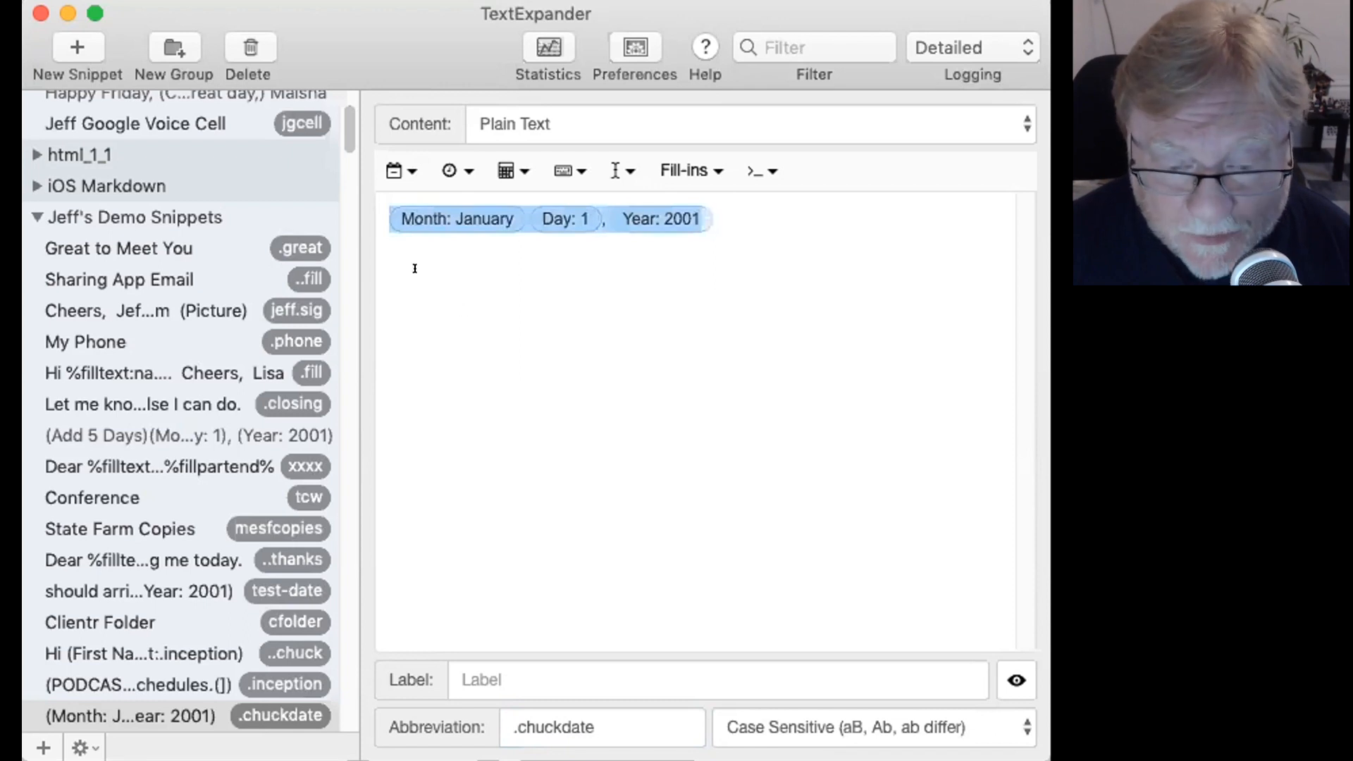
{"action": "key", "text": "Right"}
{"action": "left_click", "coordinate": [373, 202]}
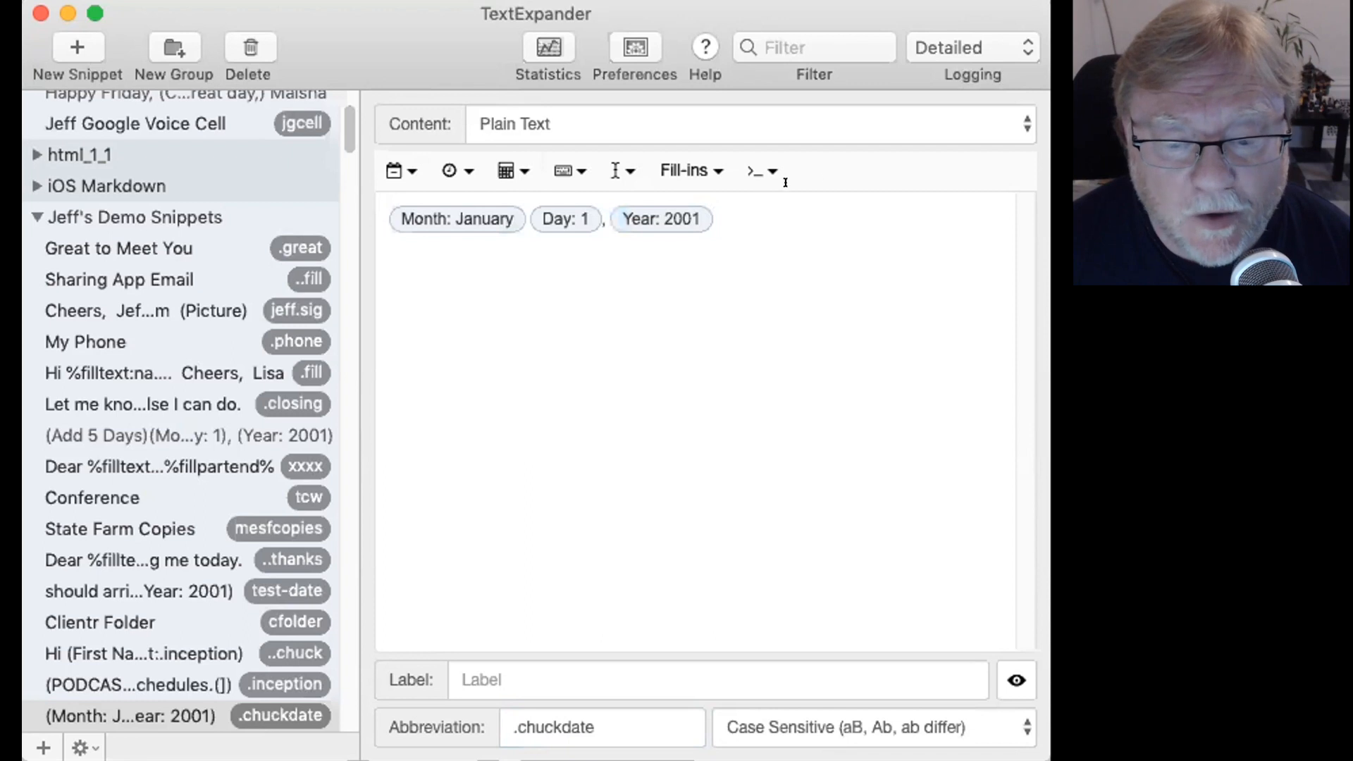
{"action": "left_click", "coordinate": [490, 160]}
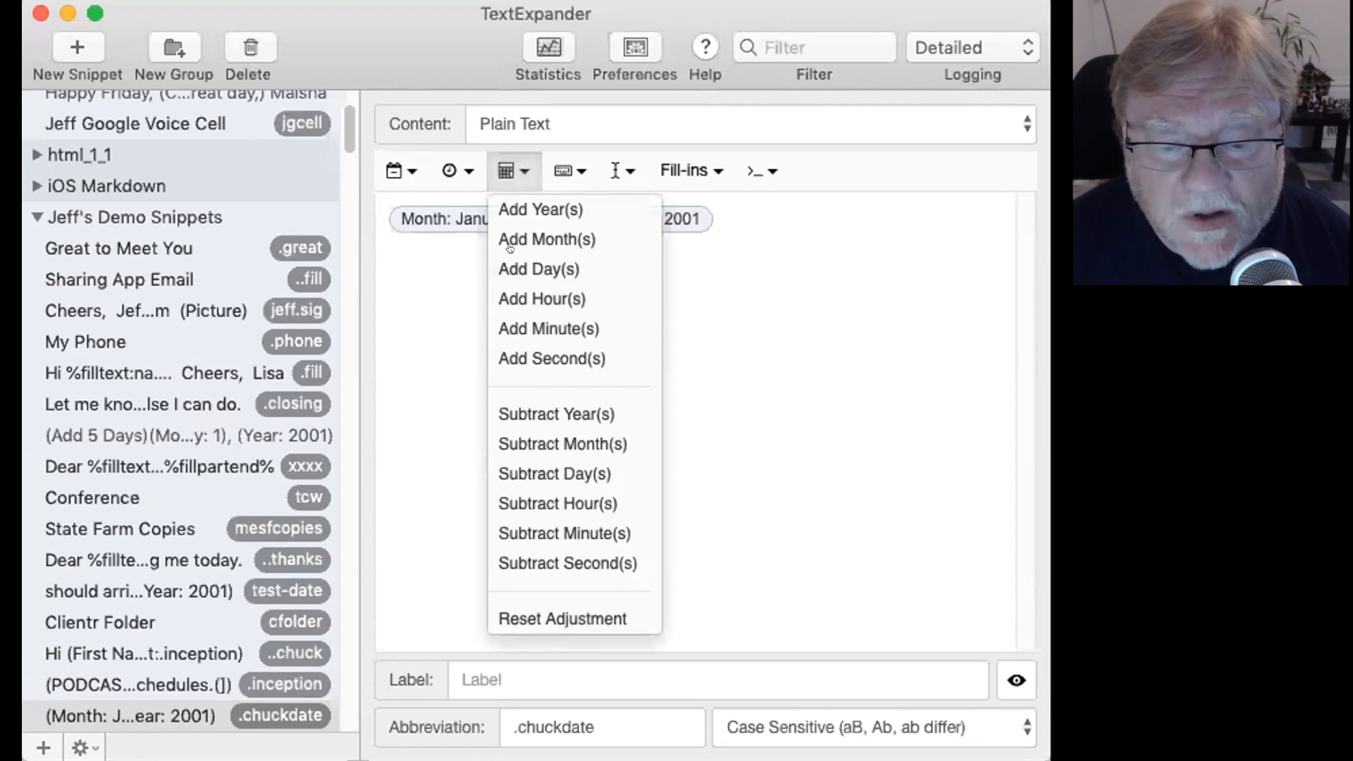
{"action": "left_click", "coordinate": [510, 268]}
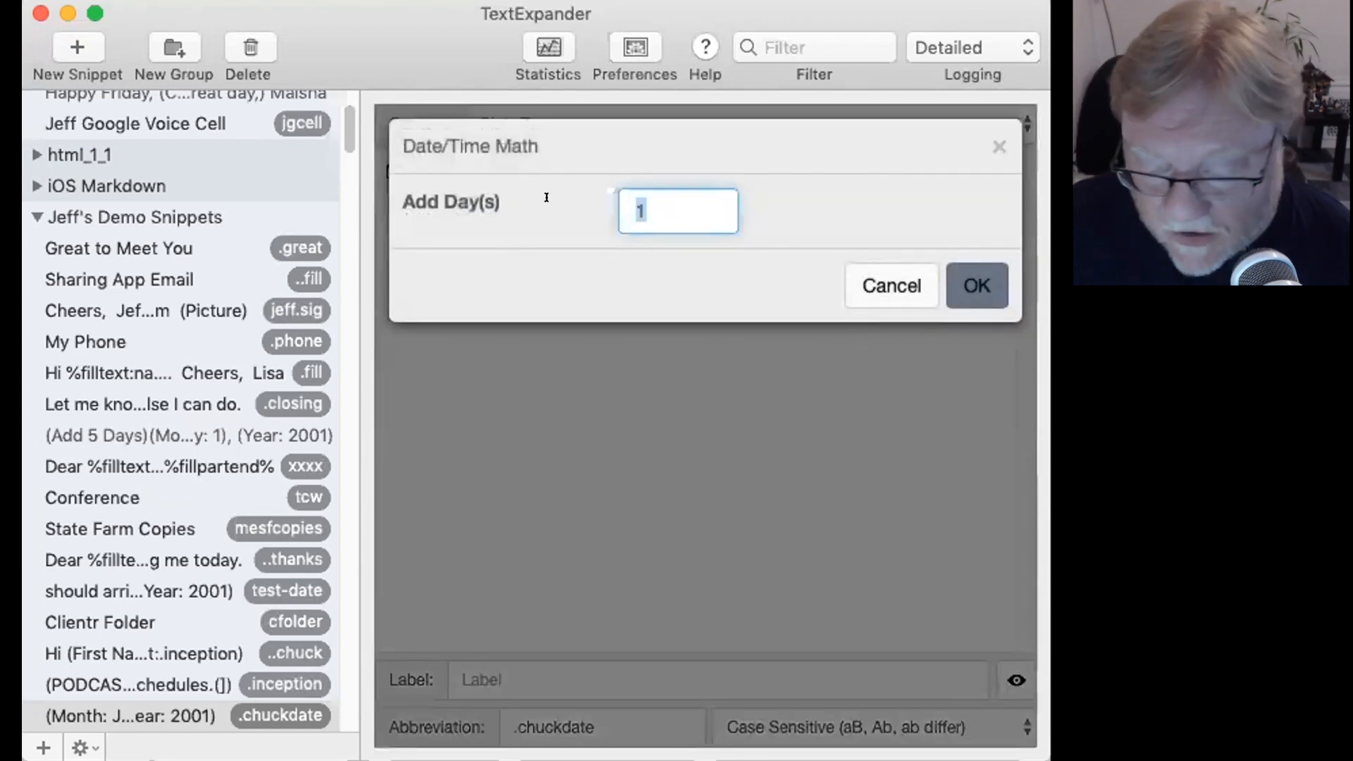
{"action": "type", "text": "4"}
{"action": "key", "text": "Return"}
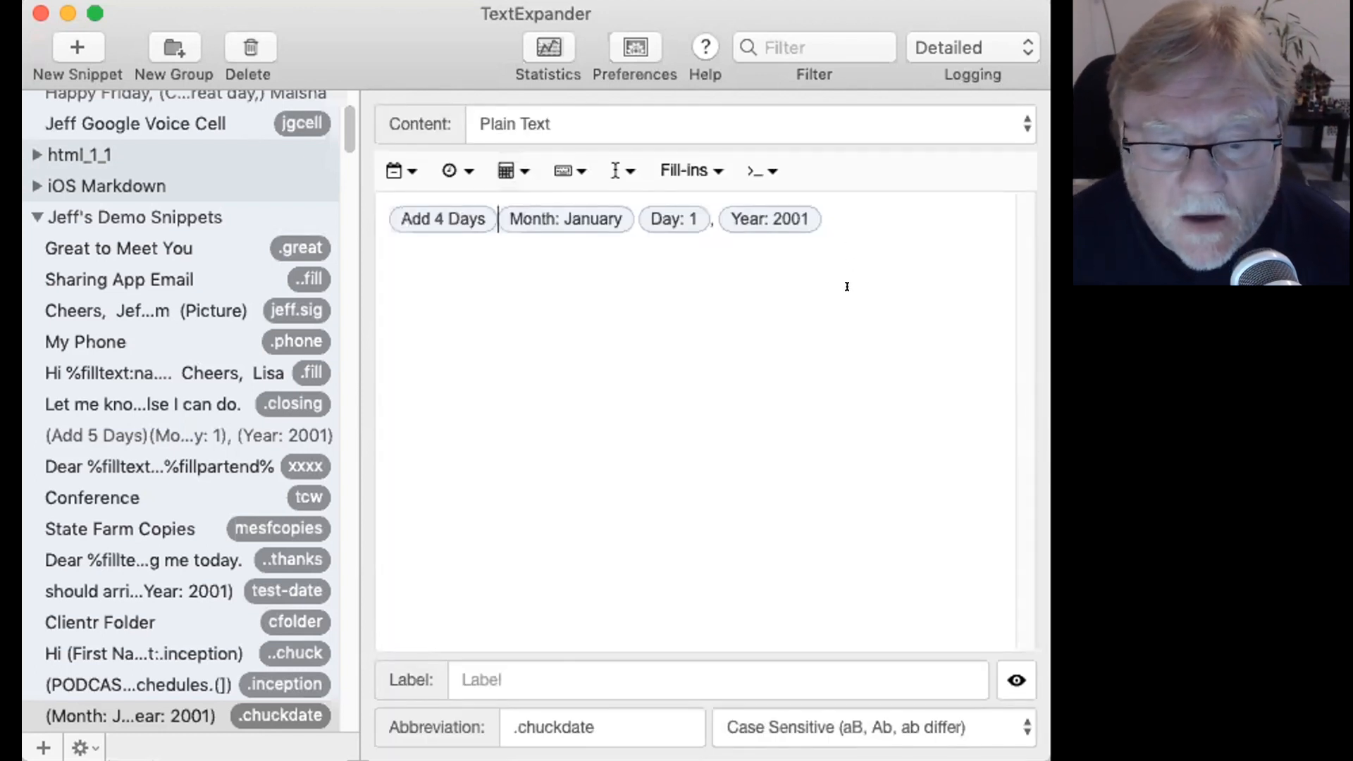
{"action": "left_click", "coordinate": [832, 373]}
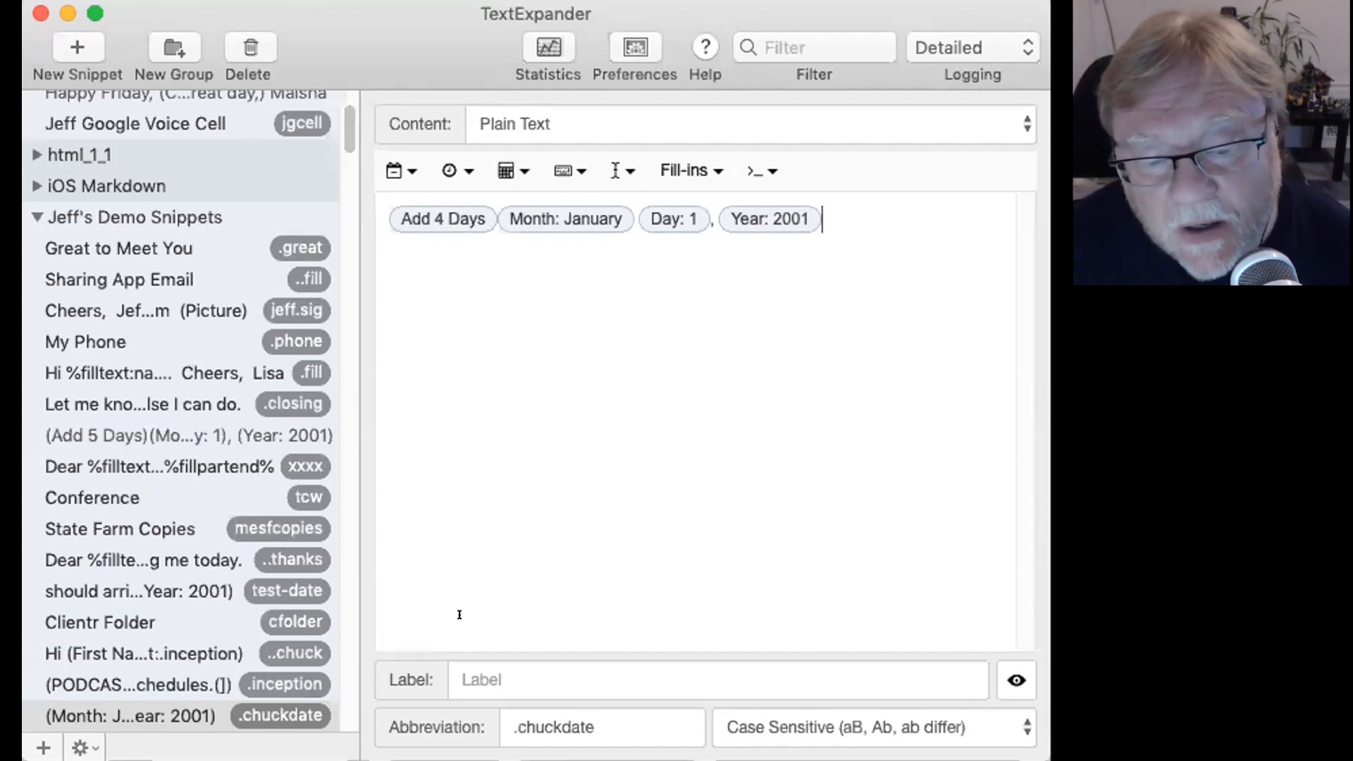
Step: Add the text "Lets chat on" below the nested ".inception" snippet in "..chuck", separated by an empty line
{"action": "left_click", "coordinate": [135, 654]}
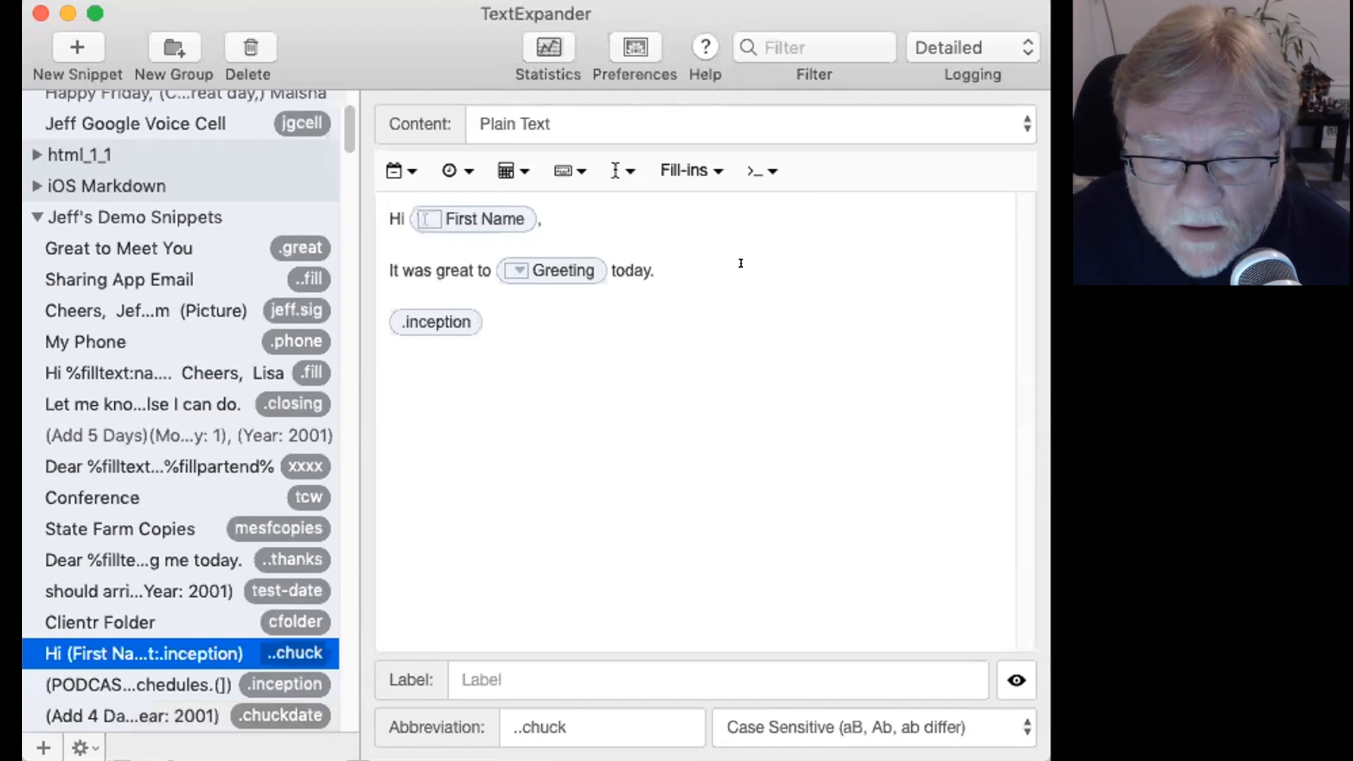
{"action": "left_click", "coordinate": [654, 270]}
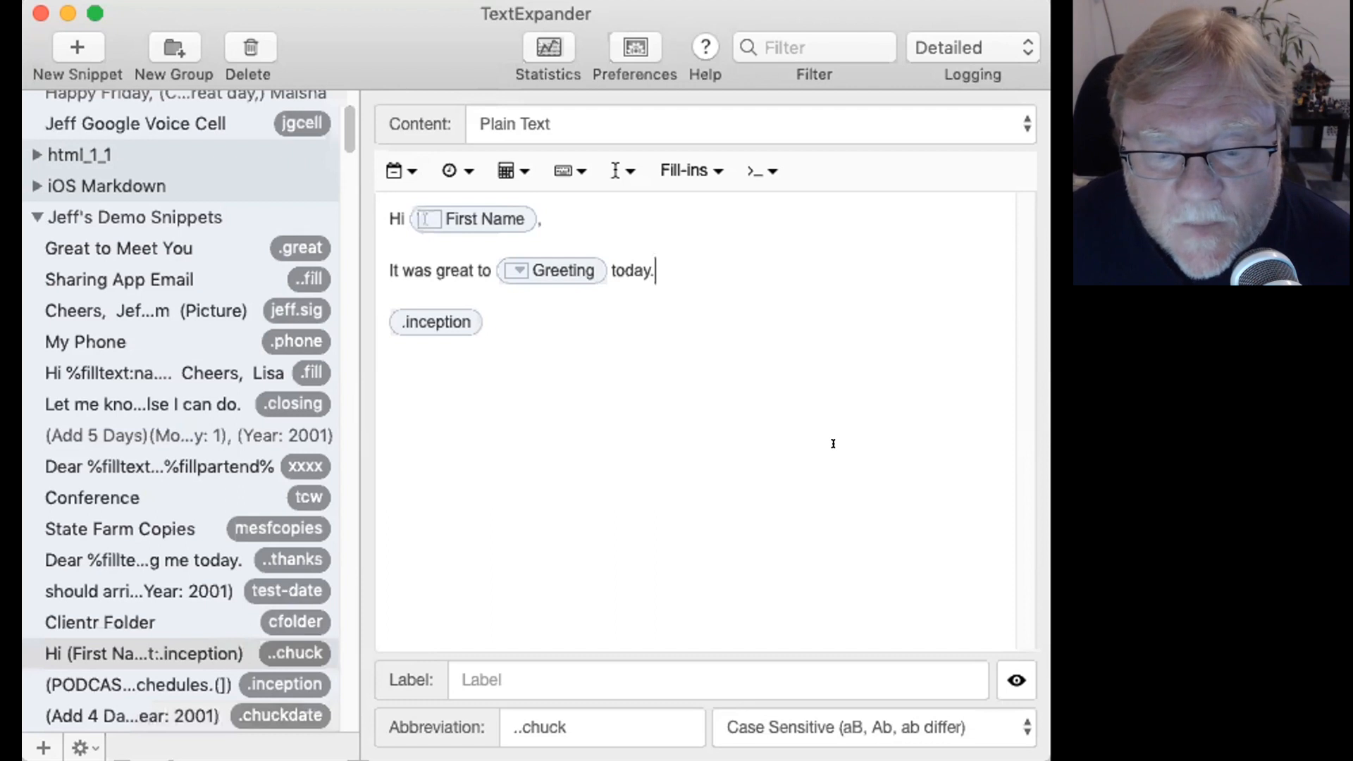
{"action": "left_click", "coordinate": [504, 309]}
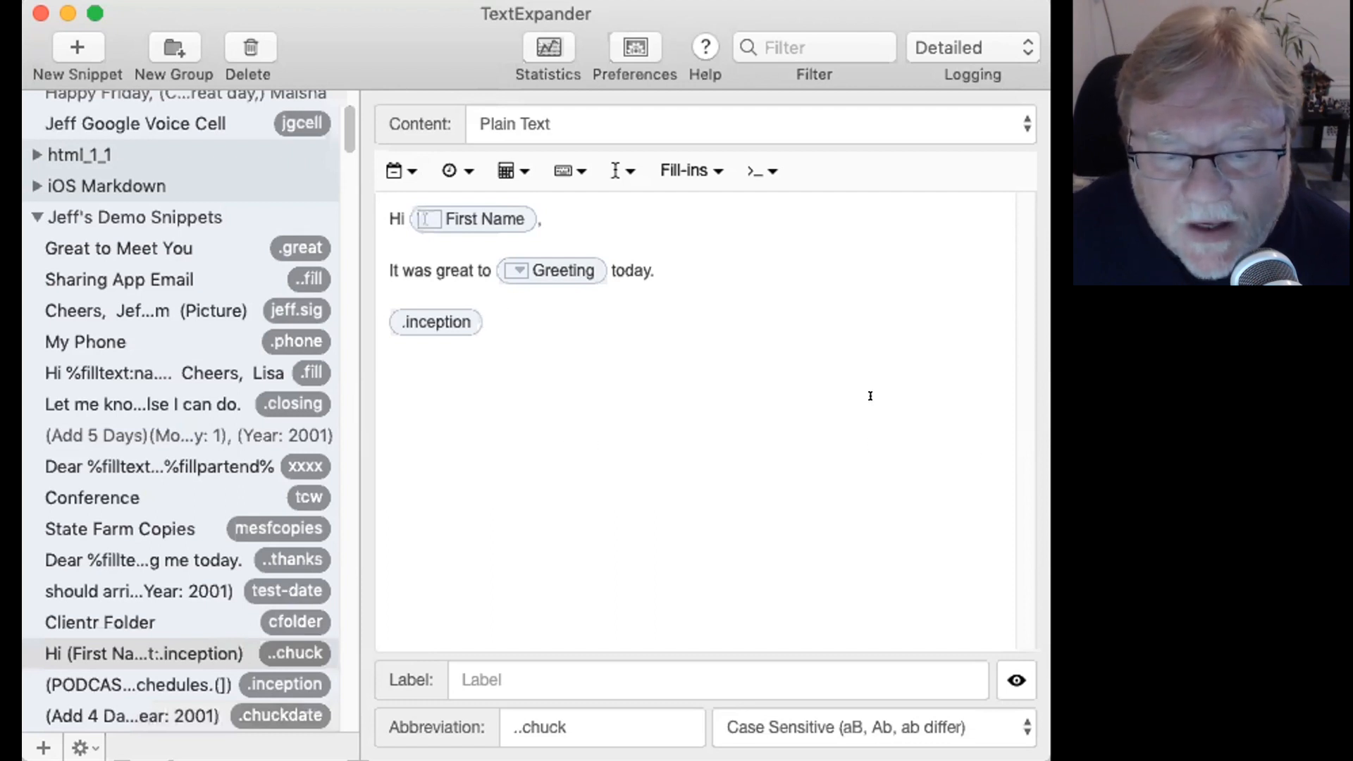
{"action": "key", "text": "Return"}
{"action": "key", "text": "Return"}
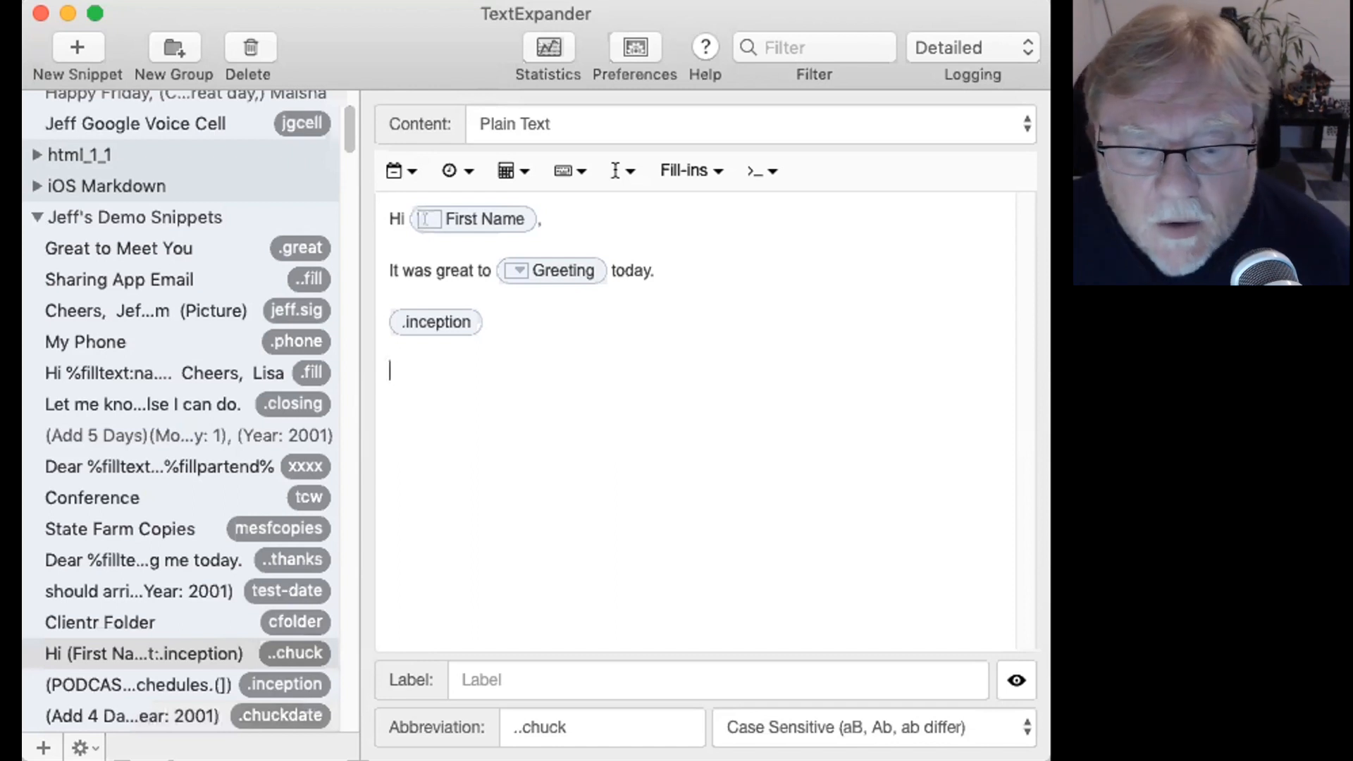
{"action": "key", "text": "Return"}
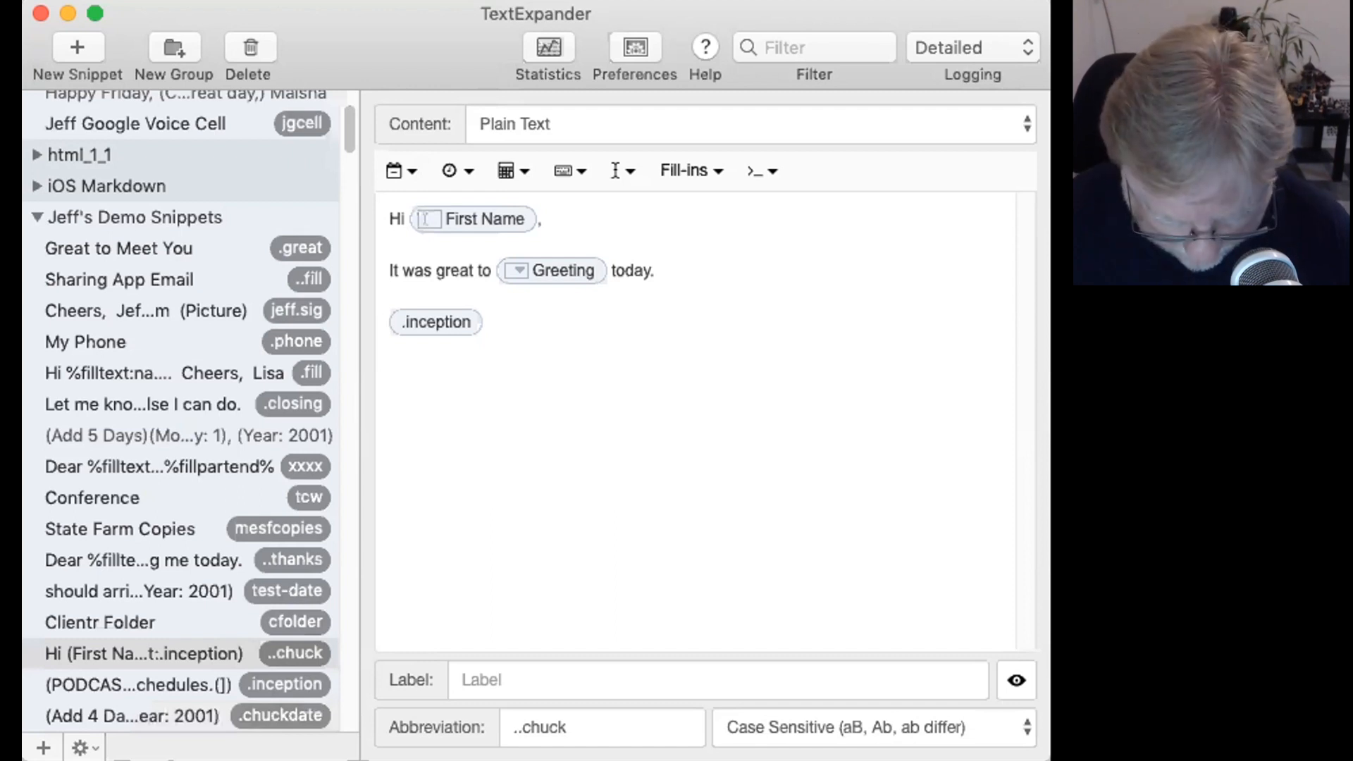
{"action": "type", "text": "Lets"}
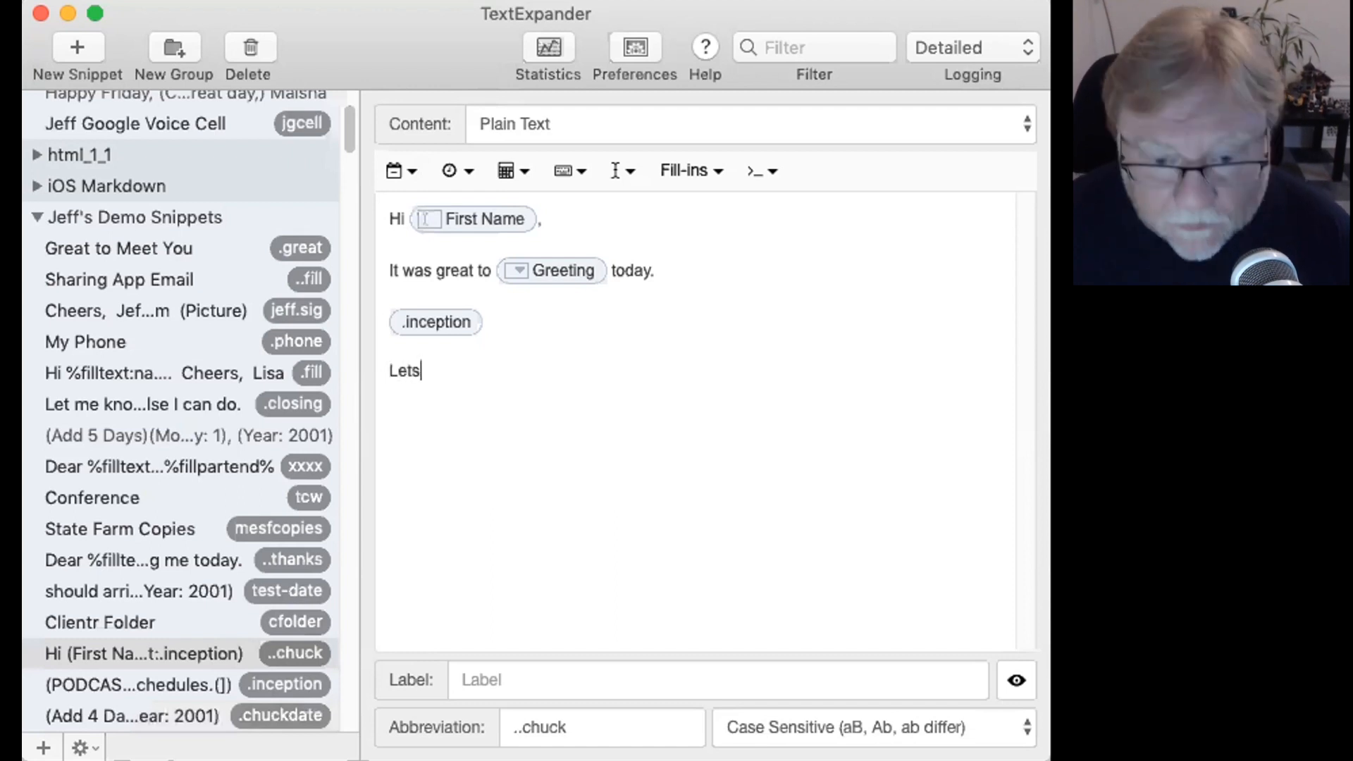
{"action": "type", "text": " chat on"}
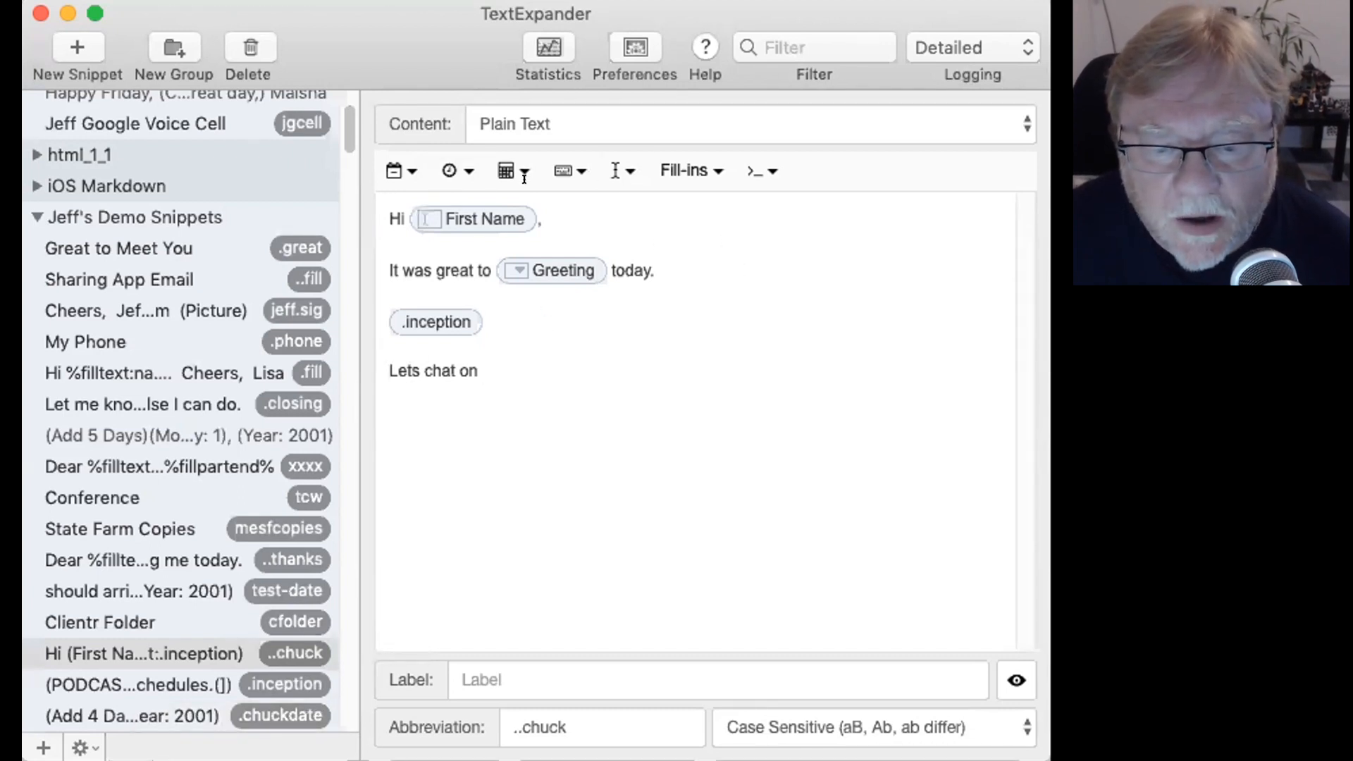
Step: Insert the ".chuckdate" snippet as a nested snippet after "Lets chat on" in "..chuck"
{"action": "left_click", "coordinate": [550, 168]}
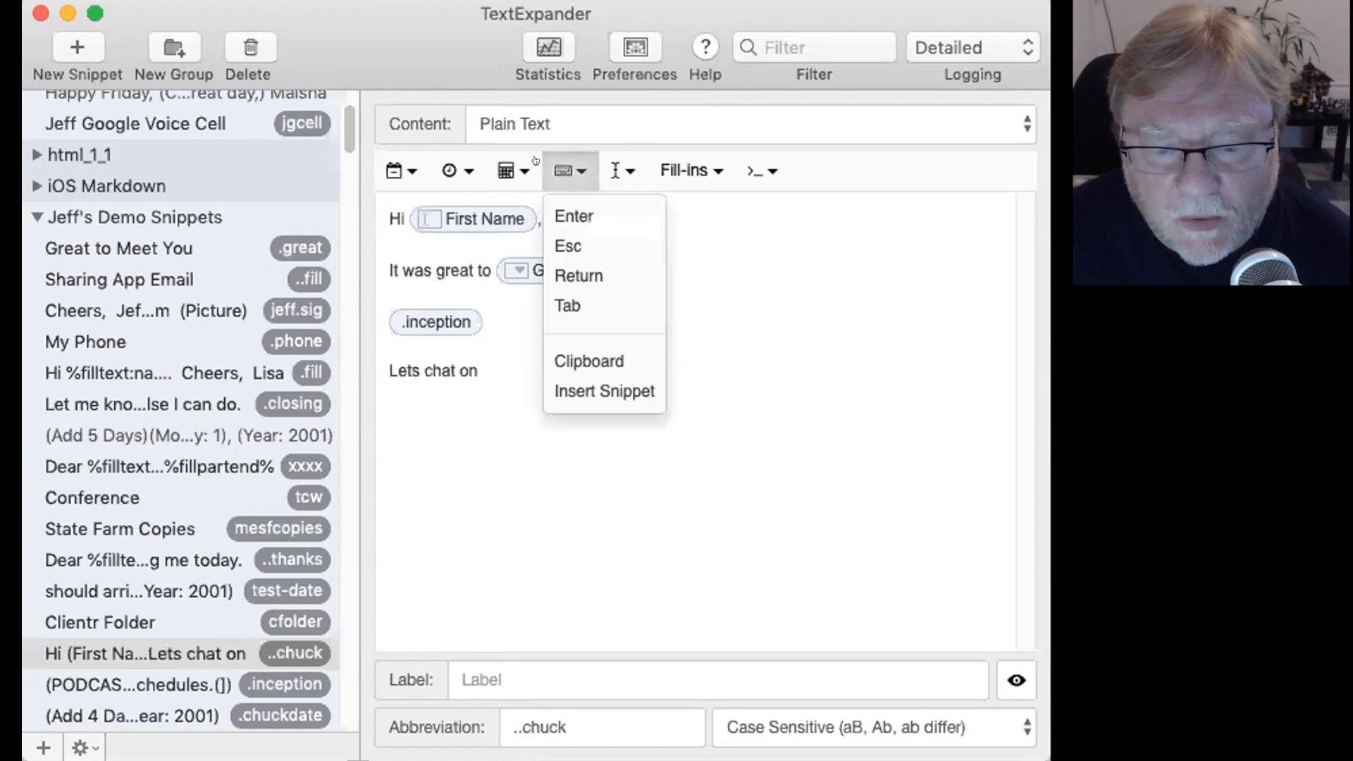
{"action": "left_click", "coordinate": [571, 395]}
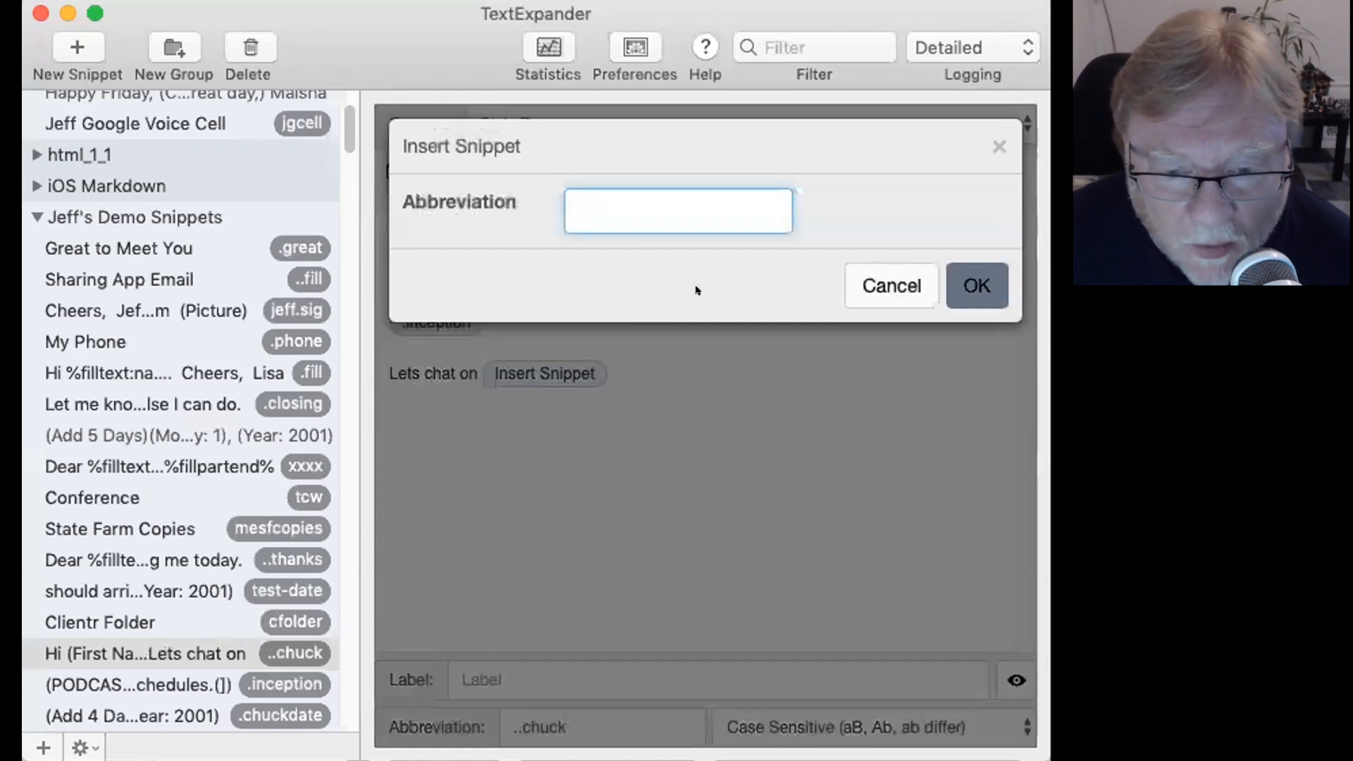
{"action": "type", "text": ".c"}
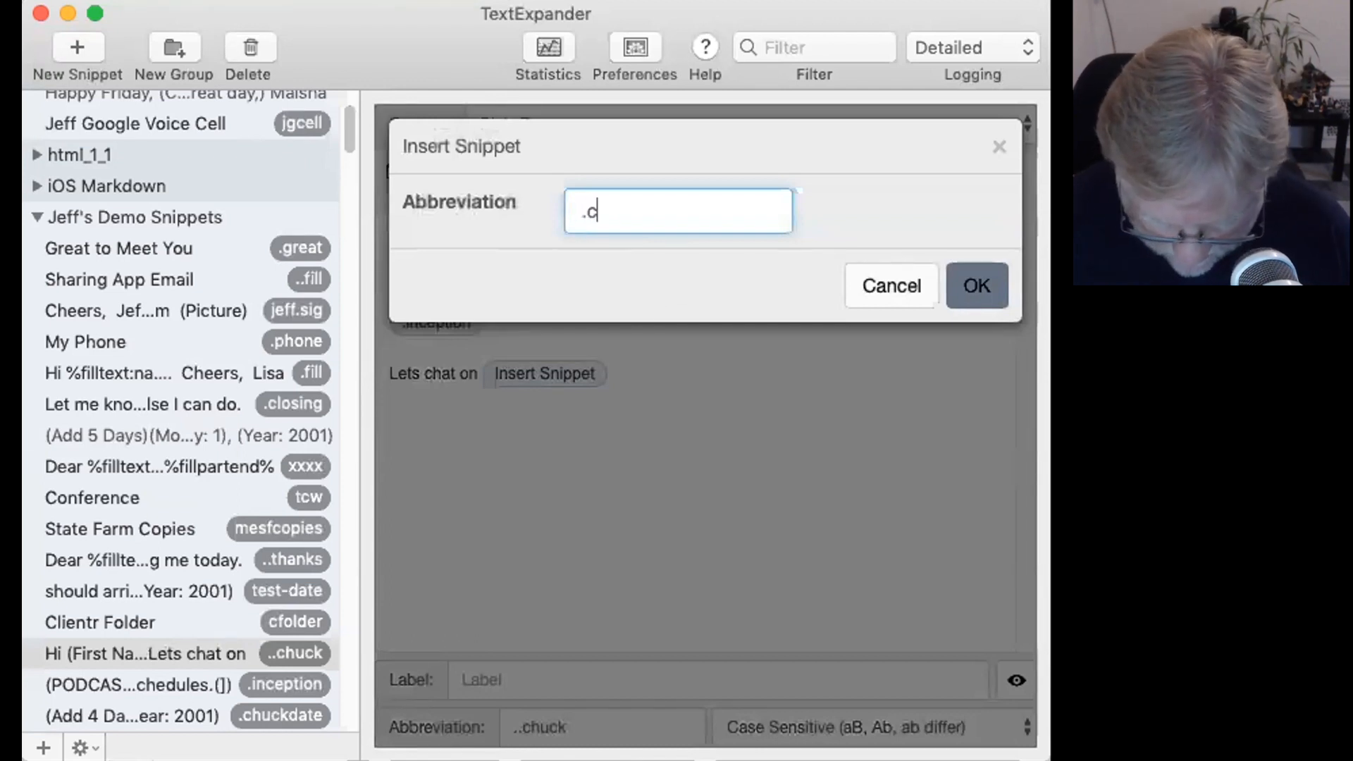
{"action": "type", "text": "huckdate"}
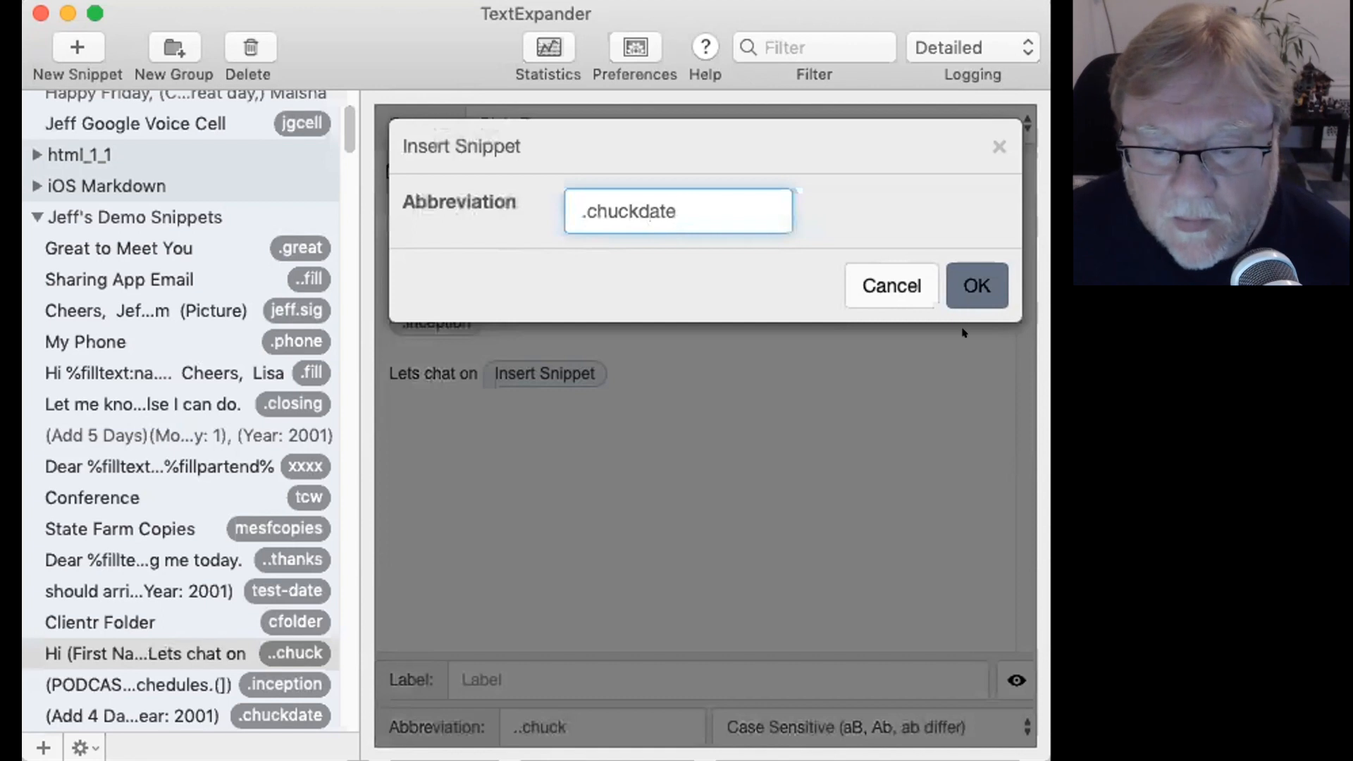
{"action": "left_click", "coordinate": [963, 274]}
{"action": "key", "text": "Return"}
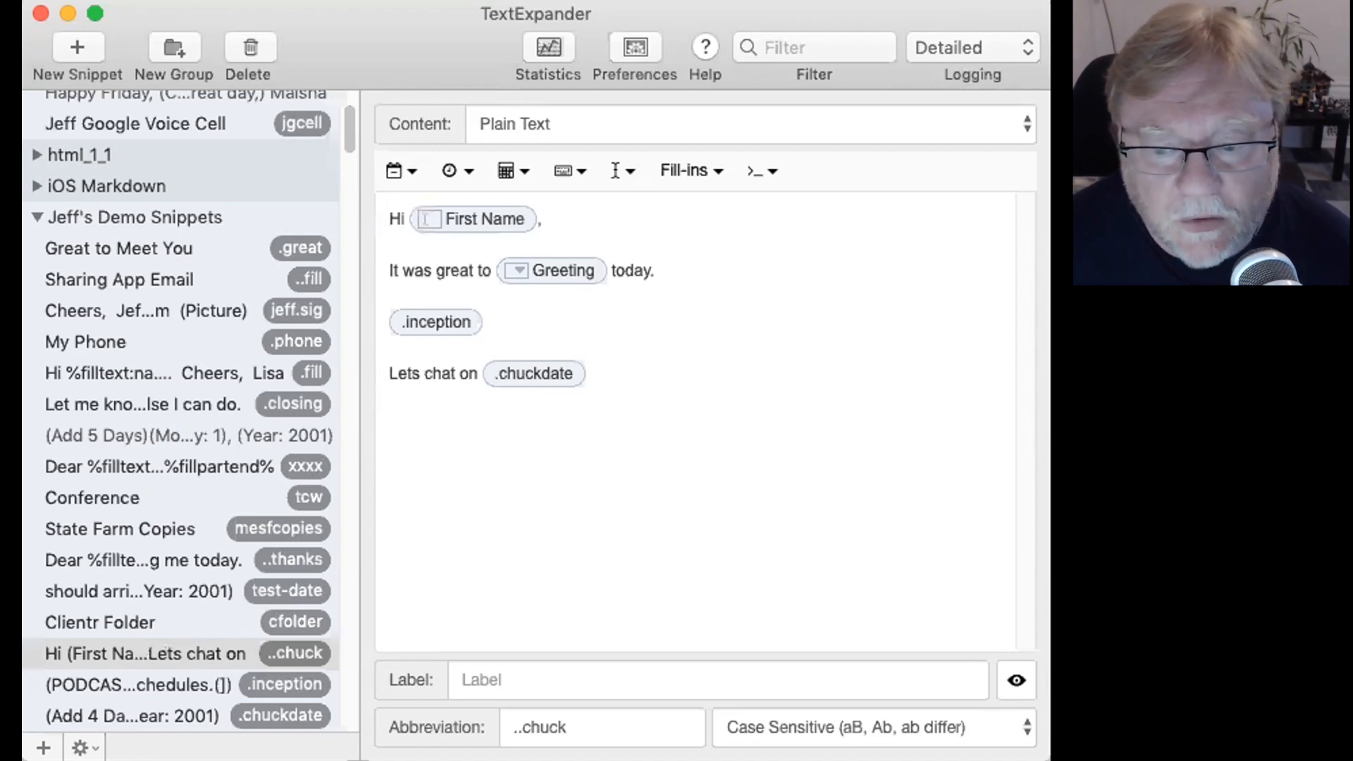
Step: Switch to Pages, clear the document's text and expand the "..chuck" snippet there
{"action": "key", "text": "super+Tab"}
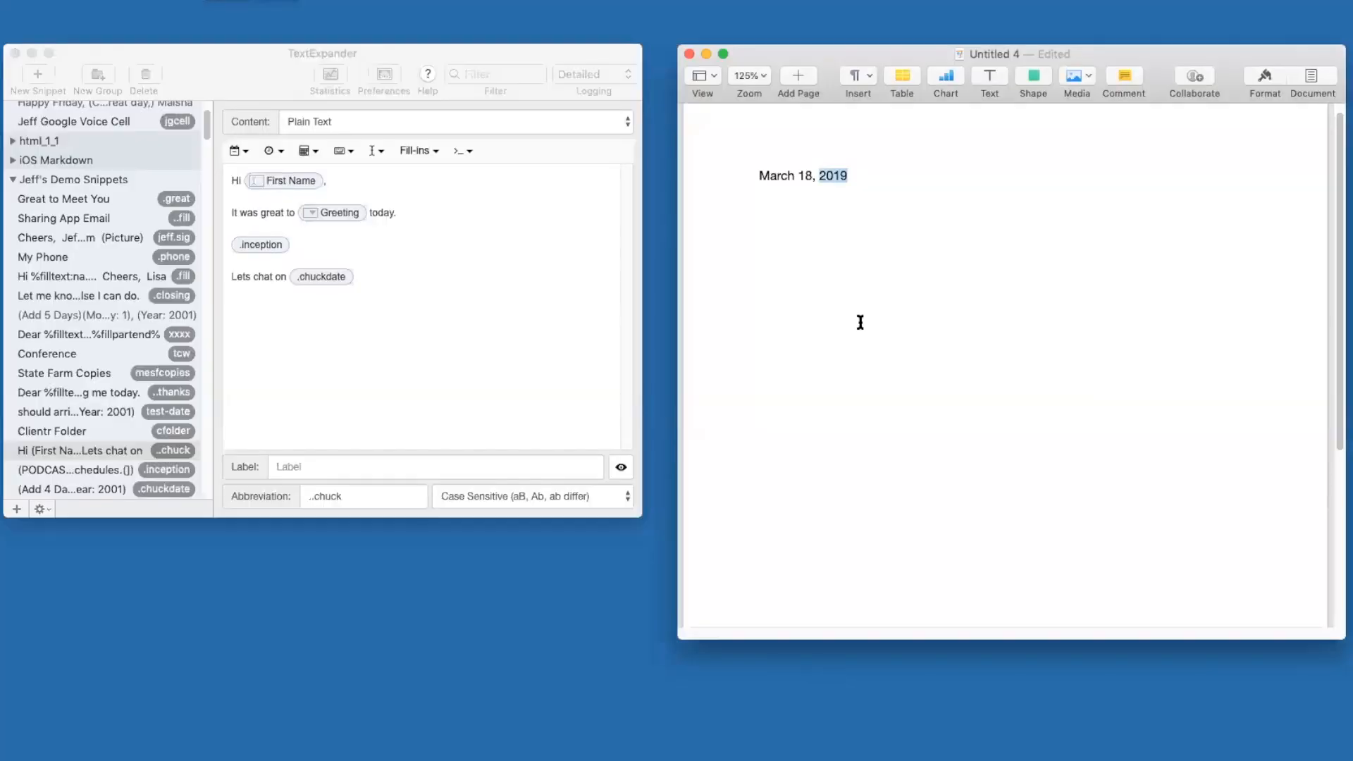
{"action": "key", "text": "super+a"}
{"action": "key", "text": "BackSpace"}
{"action": "type", "text": "..chuck"}
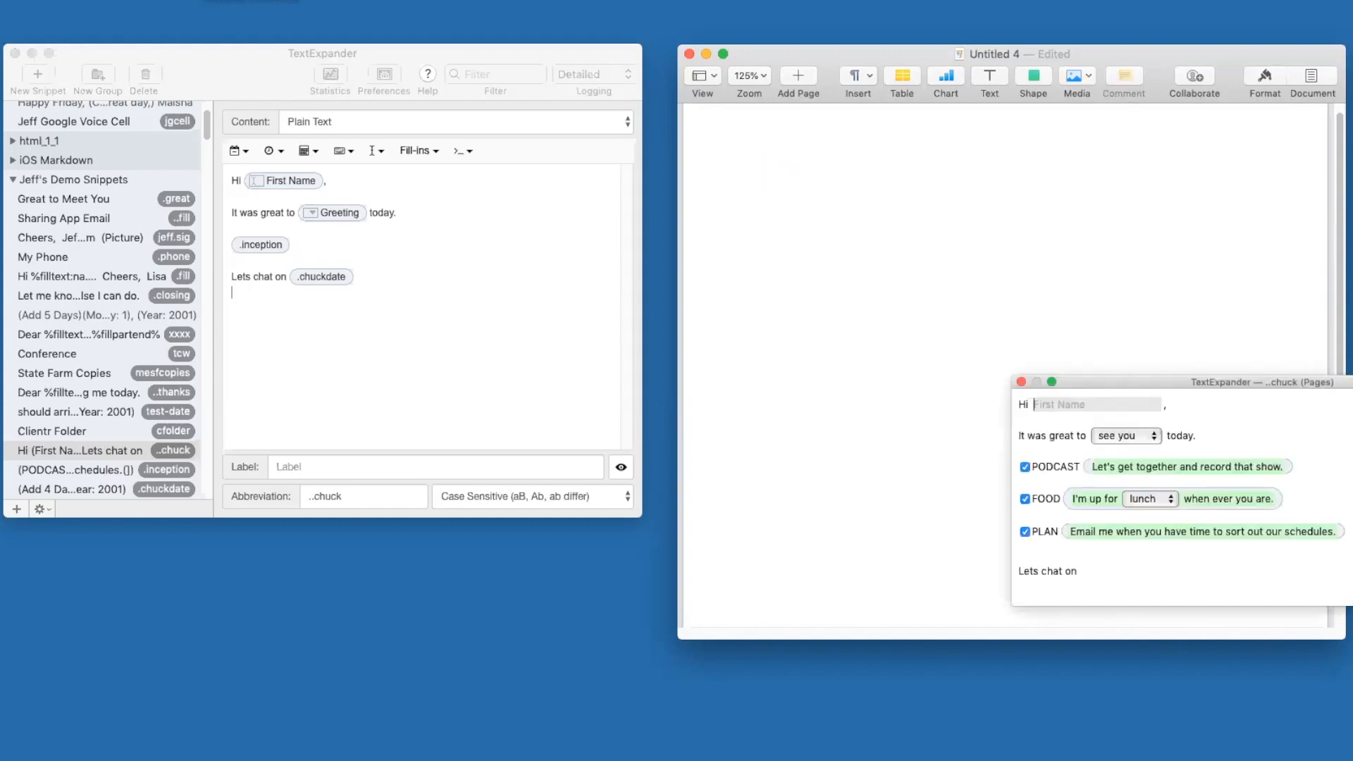
{"action": "left_click_drag", "start_coordinate": [1116, 382], "coordinate": [842, 156]}
Step: Fill in the recipient's first name and choose "chat" as the greeting in the "..chuck" fill-in form
{"action": "type", "text": "Chuck"}
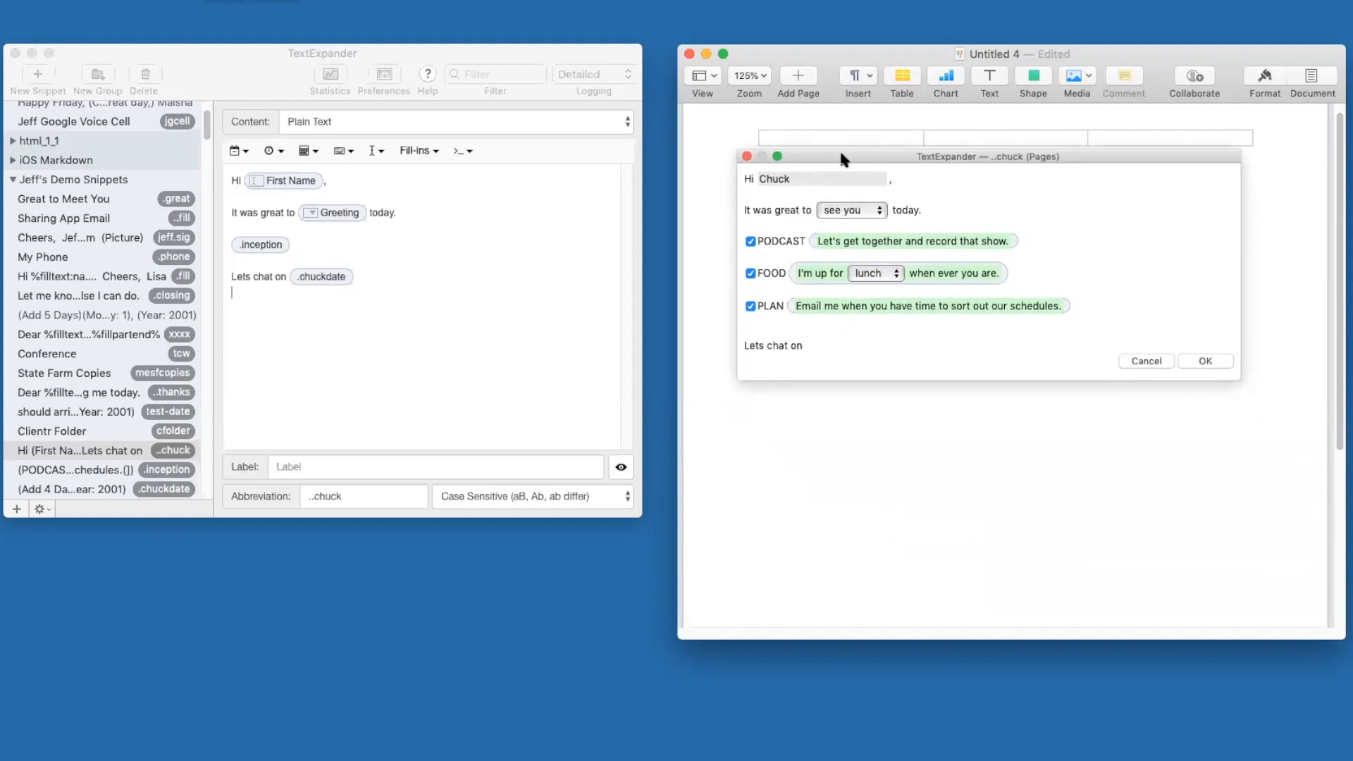
{"action": "left_click", "coordinate": [868, 210]}
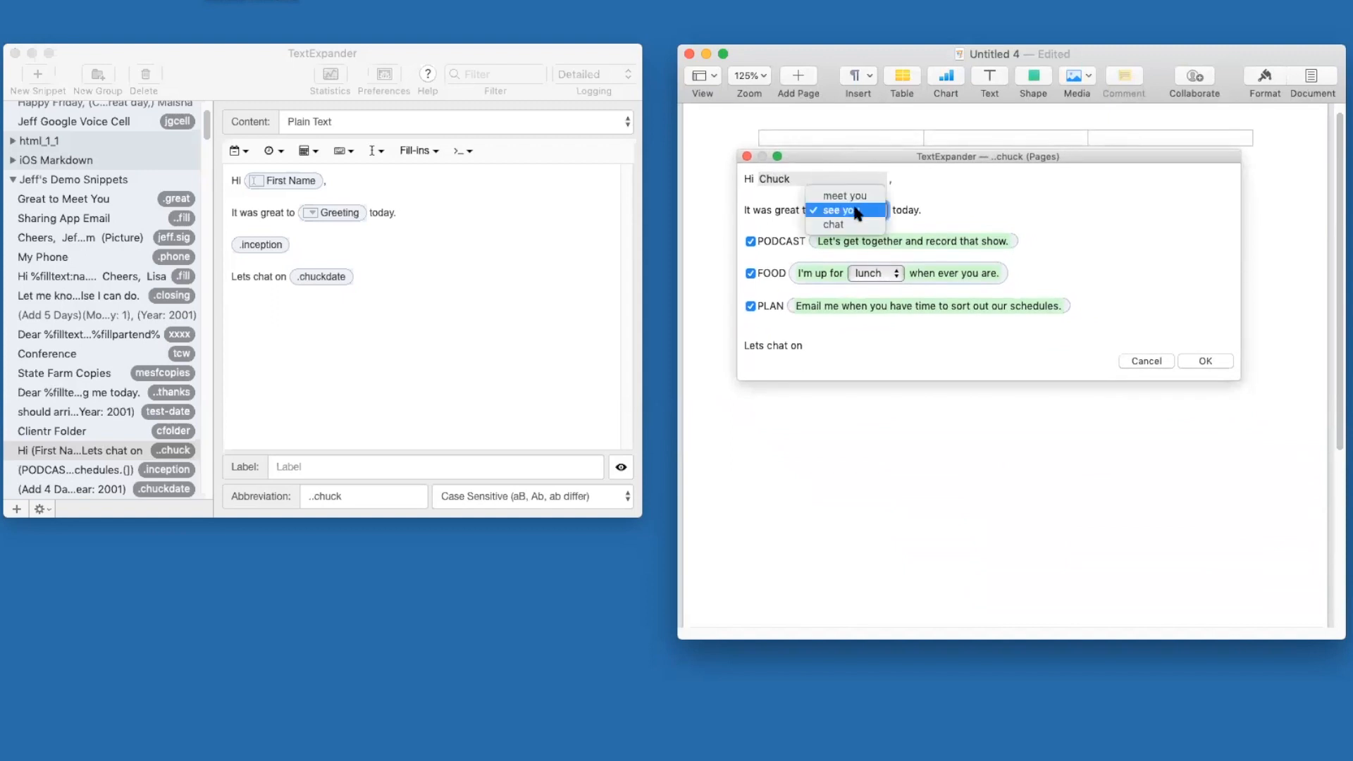
{"action": "left_click", "coordinate": [839, 225]}
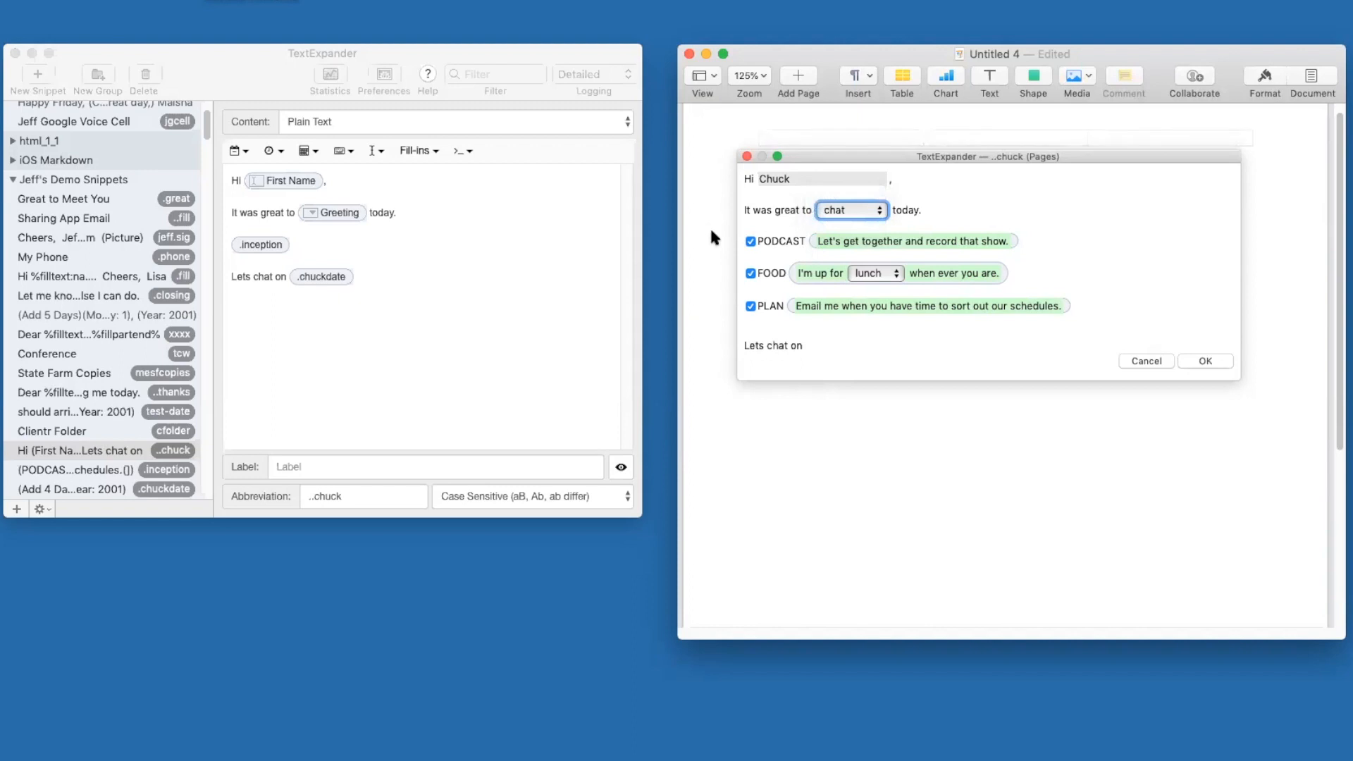
Step: Exclude the optional PODCAST section, set the FOOD choice to "coffee" and complete the expansion
{"action": "left_click", "coordinate": [748, 240]}
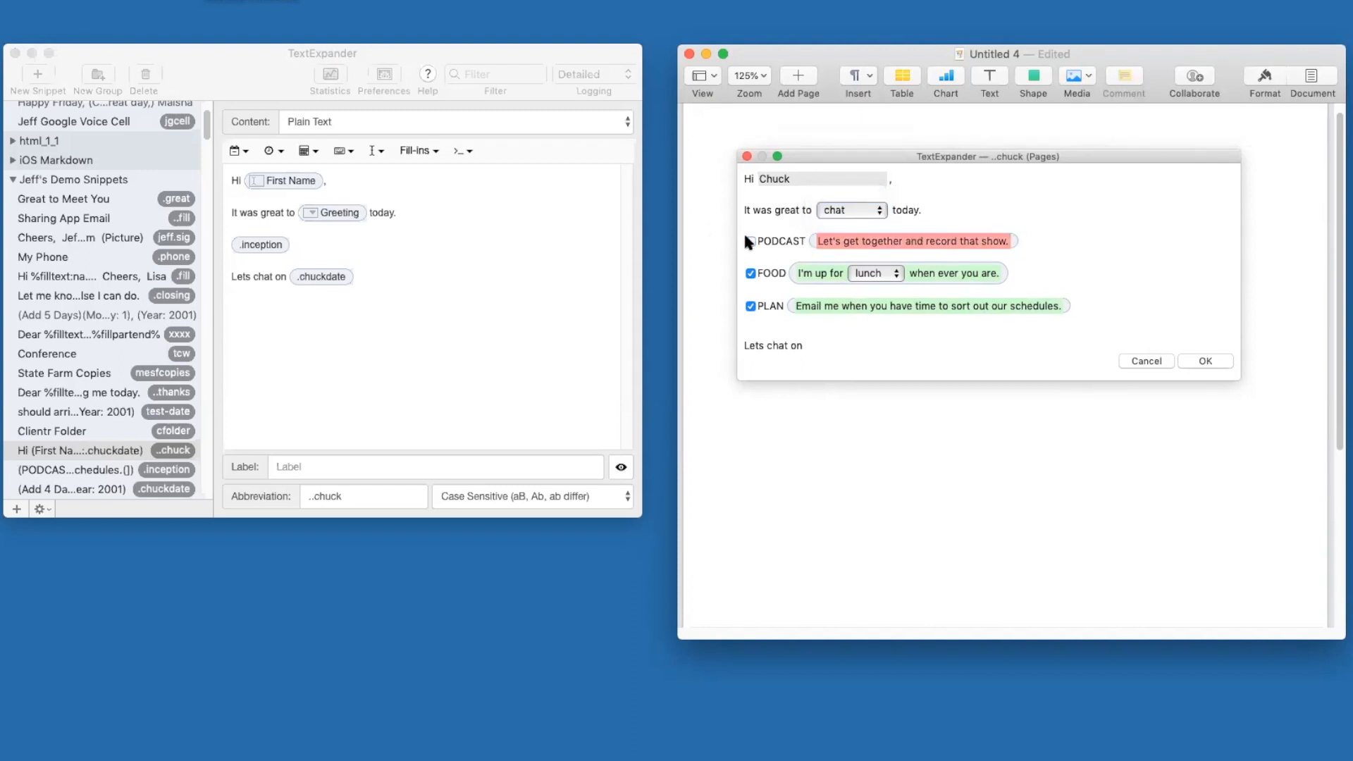
{"action": "left_click", "coordinate": [881, 273]}
{"action": "left_click", "coordinate": [869, 259]}
{"action": "left_click", "coordinate": [1200, 361]}
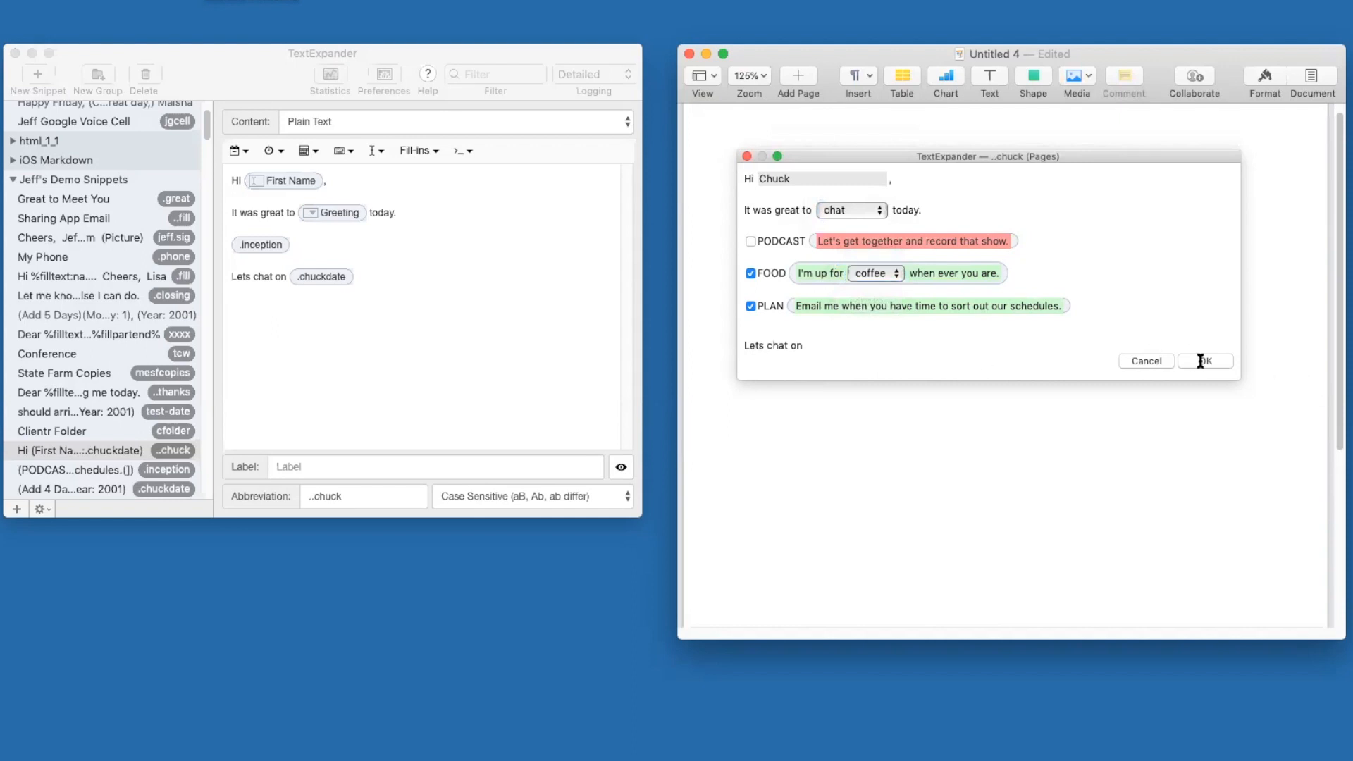